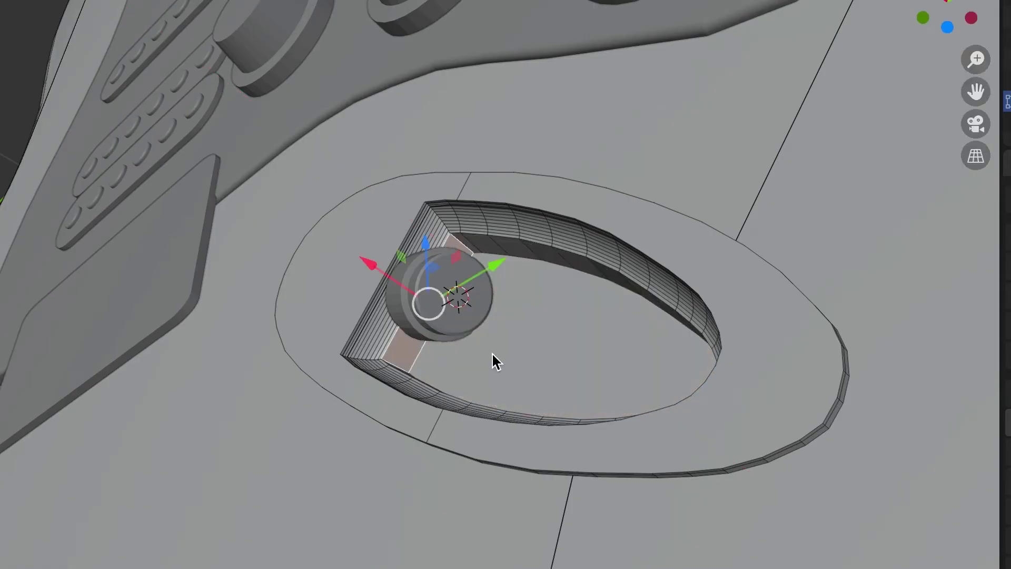
Step: Move the selected cavity face along the X axis
{"action": "key", "text": "g"}
{"action": "key", "text": "x"}
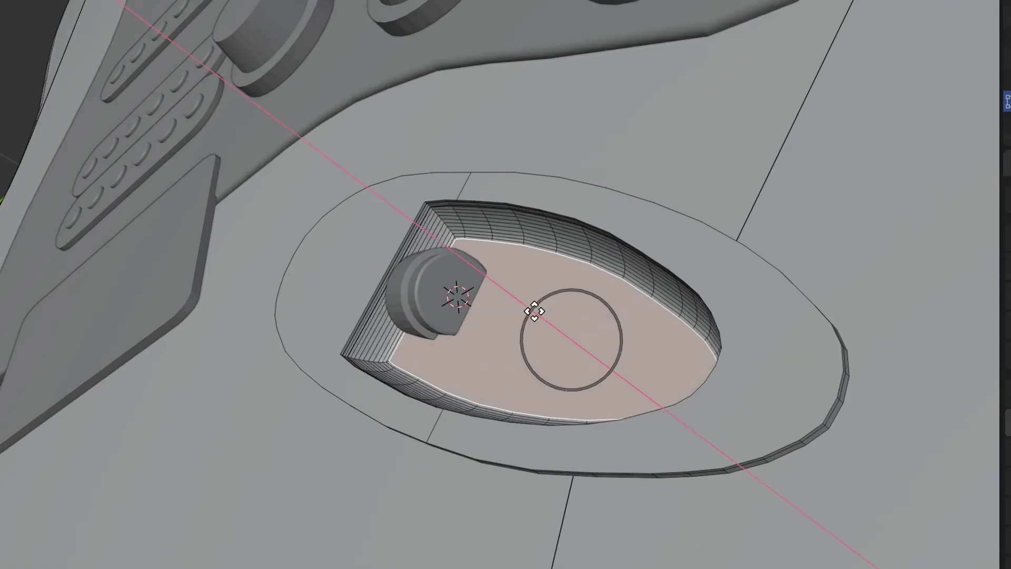
{"action": "left_click", "coordinate": [535, 311]}
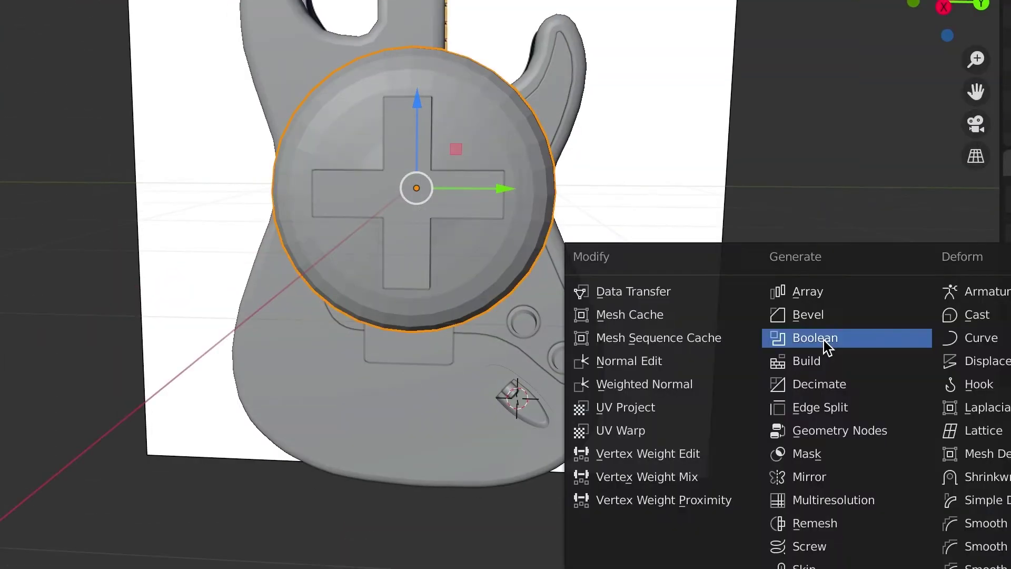
Step: Add a Boolean modifier to the sphere with the cube as cutter, then hide the cube
{"action": "left_click", "coordinate": [815, 337]}
{"action": "left_click", "coordinate": [429, 214]}
{"action": "middle_click_drag", "start_coordinate": [428, 214], "coordinate": [632, 200]}
{"action": "left_click", "coordinate": [730, 176]}
{"action": "key", "text": "h"}
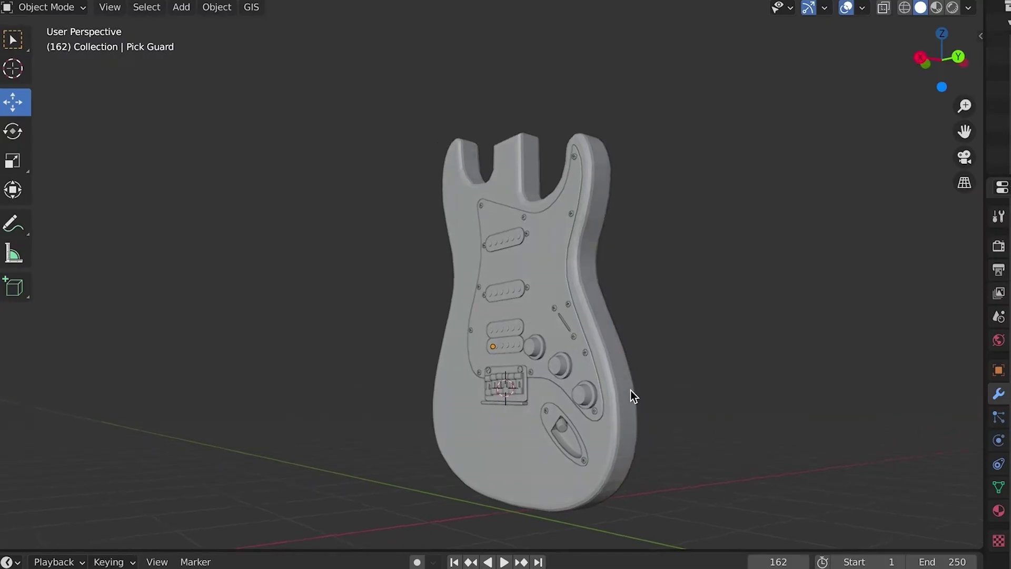
{"action": "middle_click_drag", "start_coordinate": [630, 390], "coordinate": [705, 386]}
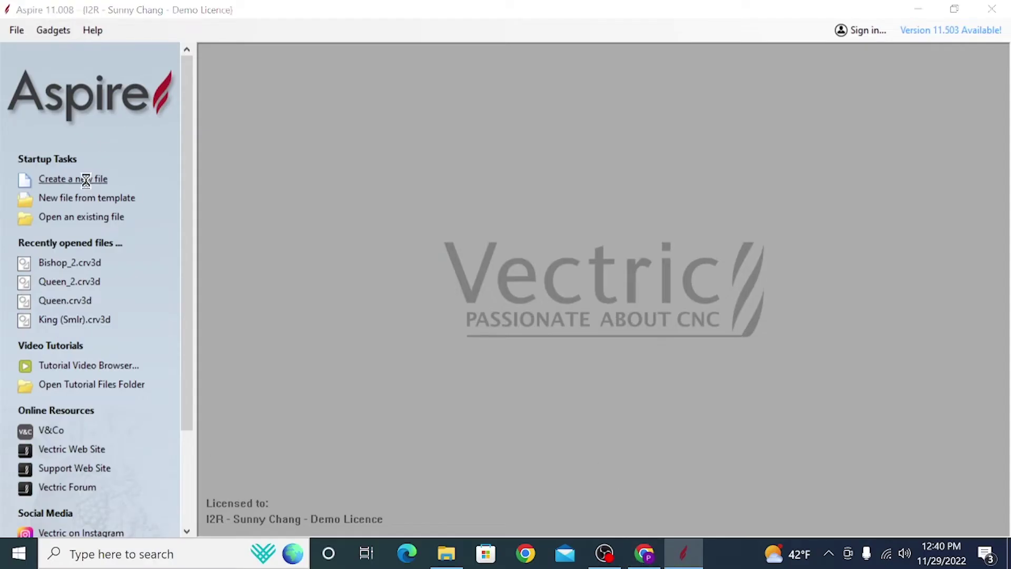
Step: Create a new Single Sided job, width 1.8, height 3, thickness 1, Z zero at Machine Bed
{"action": "left_click", "coordinate": [86, 180]}
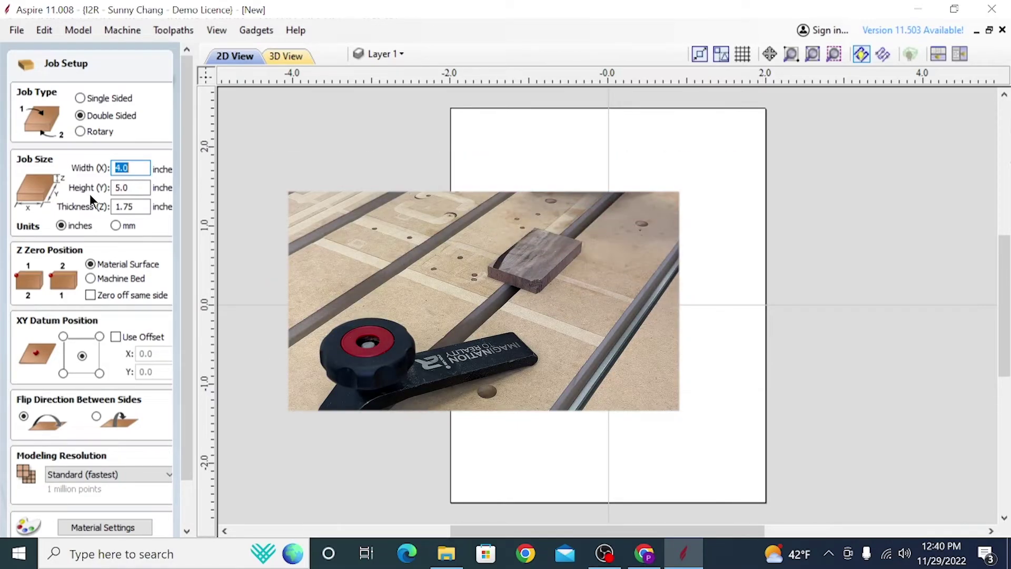
{"action": "type", "text": "1.8"}
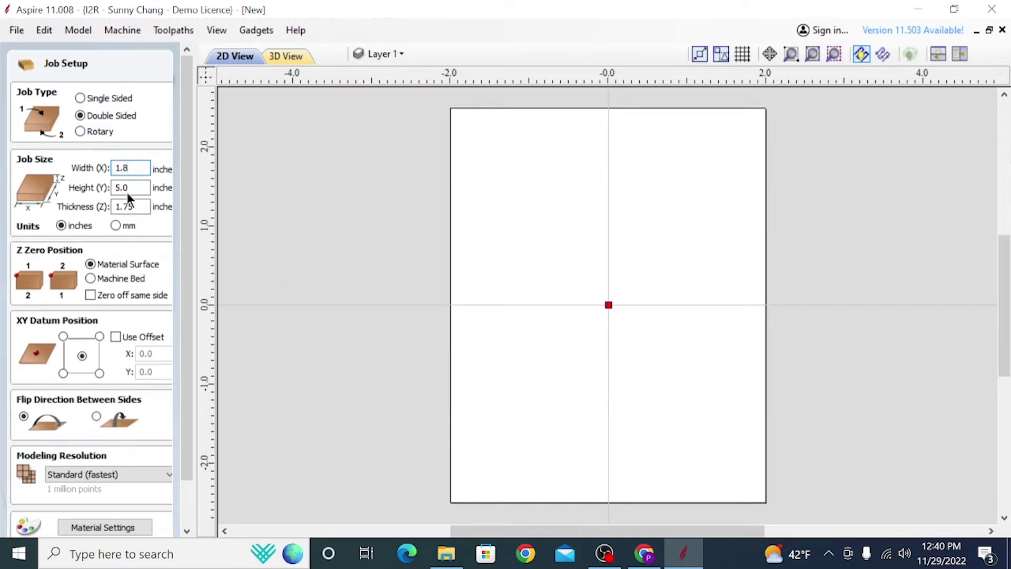
{"action": "key", "text": "Tab"}
{"action": "type", "text": "3"}
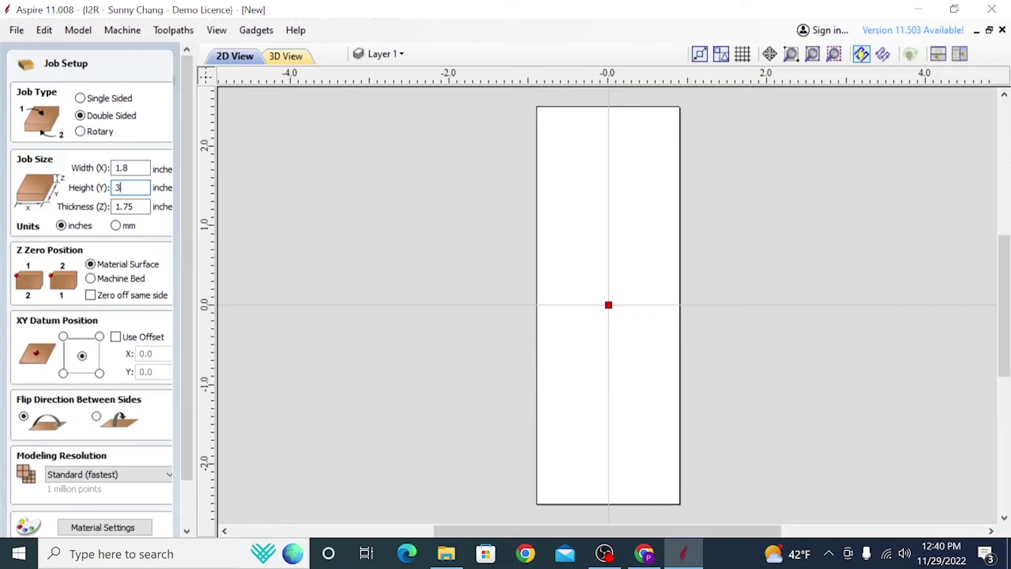
{"action": "left_click", "coordinate": [121, 206]}
{"action": "left_click_drag", "start_coordinate": [121, 206], "coordinate": [141, 207]}
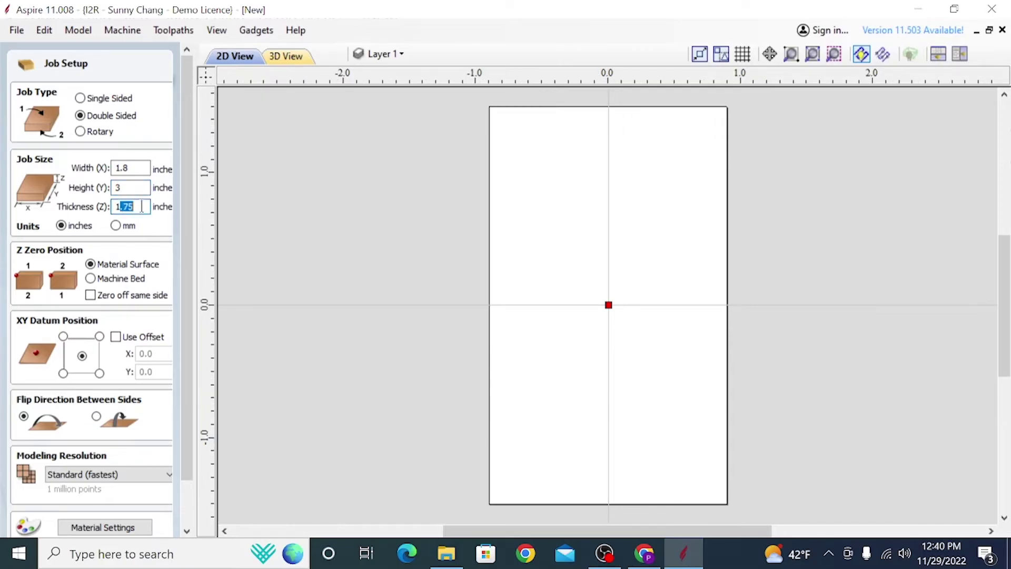
{"action": "key", "text": "BackSpace"}
{"action": "left_click", "coordinate": [80, 99]}
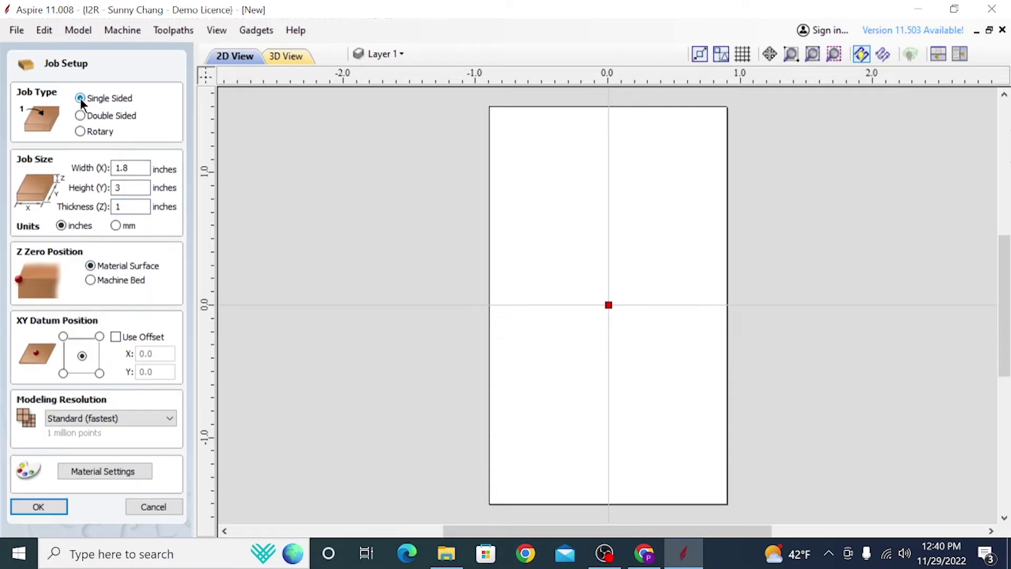
{"action": "left_click", "coordinate": [136, 291]}
{"action": "left_click", "coordinate": [48, 504]}
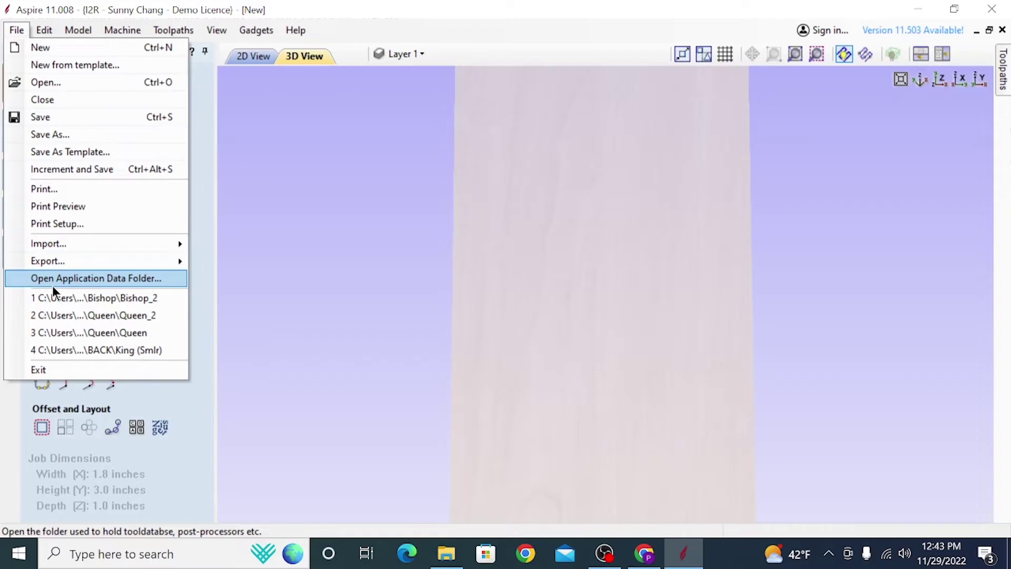
Step: Import the 3D model 'Guitar Design File (Cleaned)_3' as a component
{"action": "mouse_move", "coordinate": [49, 241]}
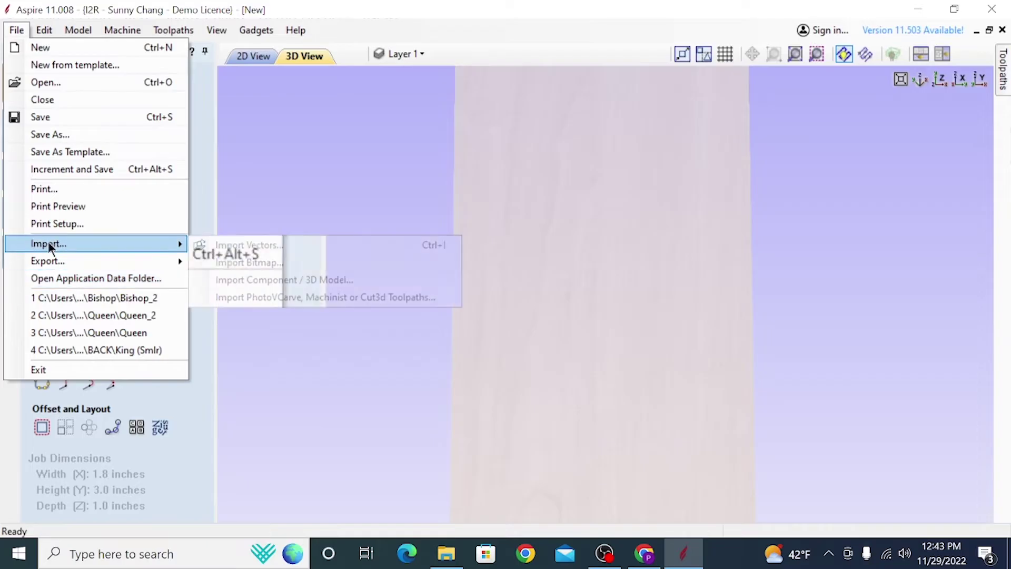
{"action": "left_click", "coordinate": [280, 279]}
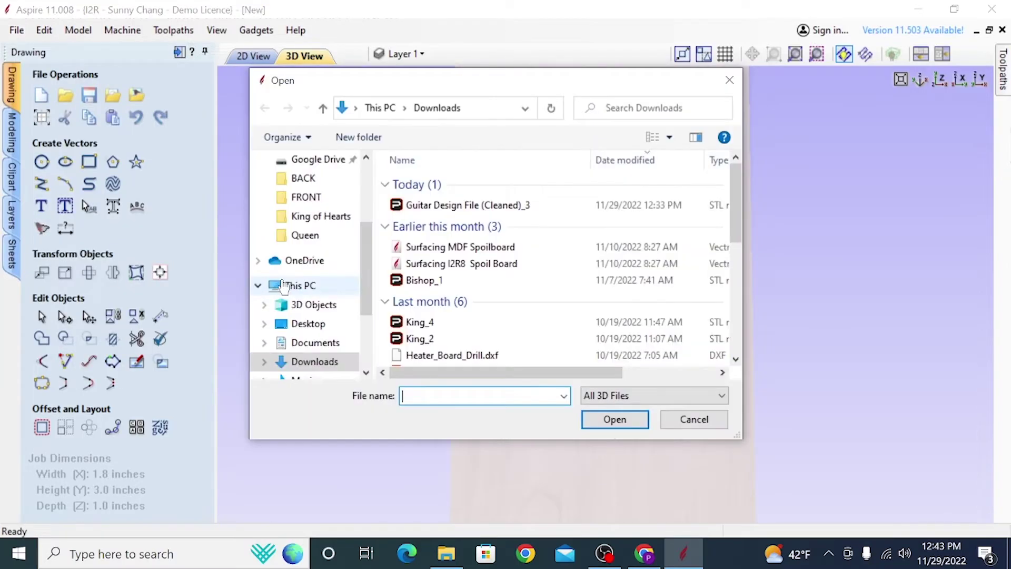
{"action": "double_click", "coordinate": [454, 204]}
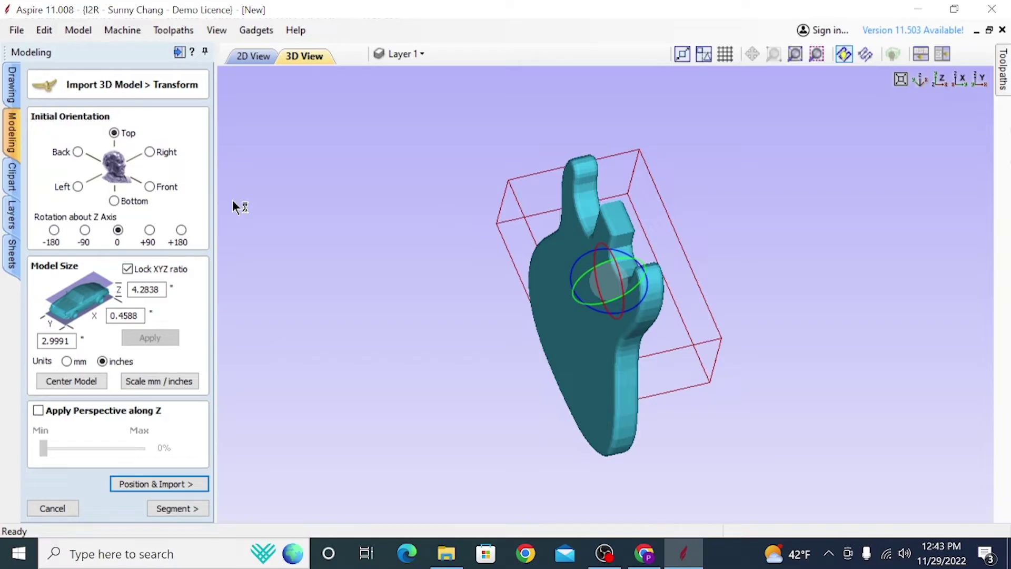
Step: Set the guitar's initial orientation to Right and rotate it -90 degrees upright
{"action": "left_click", "coordinate": [148, 153]}
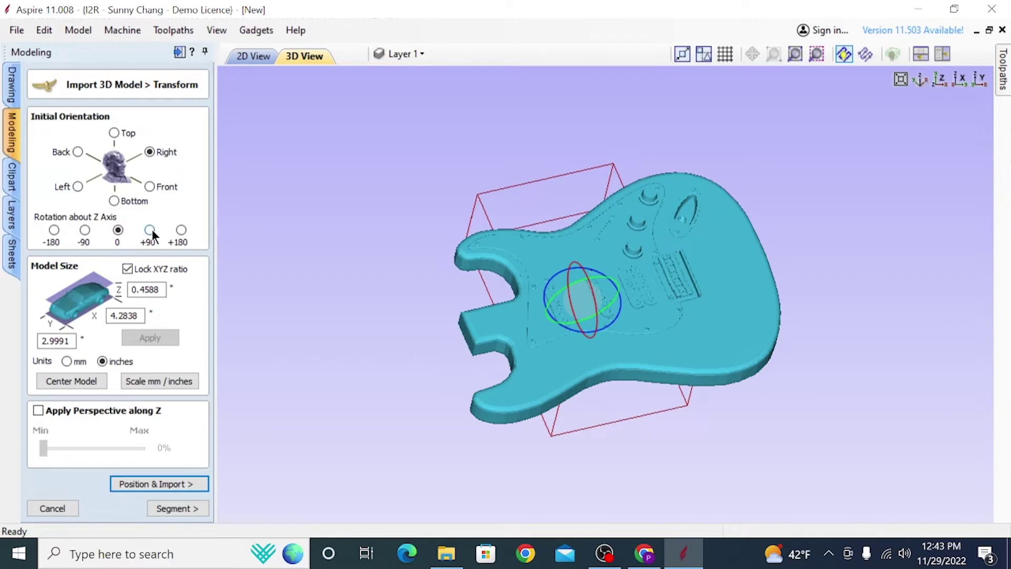
{"action": "left_click", "coordinate": [150, 230]}
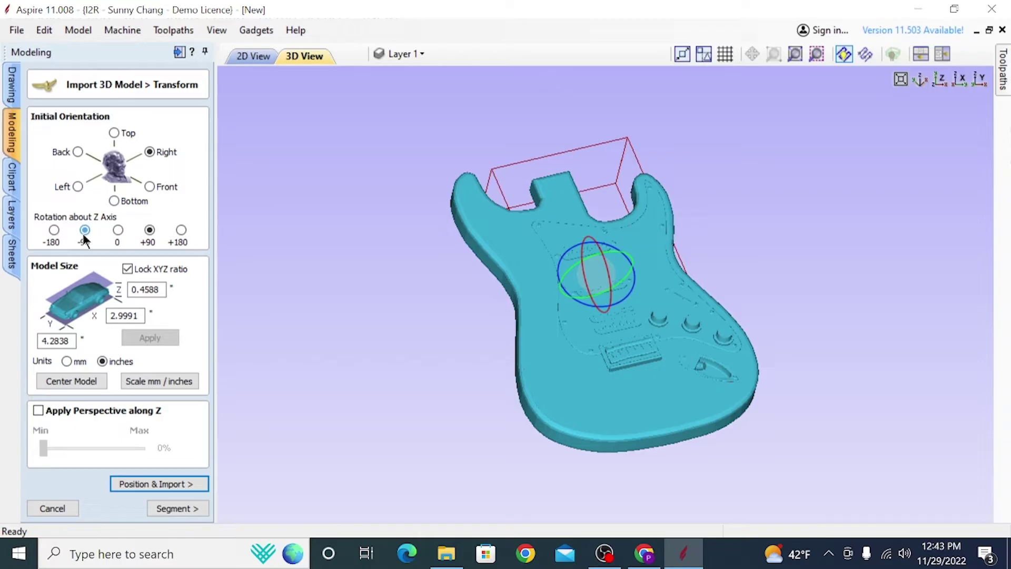
{"action": "left_click", "coordinate": [85, 232]}
Step: Scale the model to 1.6 inches in X, centre it, and continue to positioning
{"action": "left_click_drag", "start_coordinate": [105, 314], "coordinate": [216, 317]}
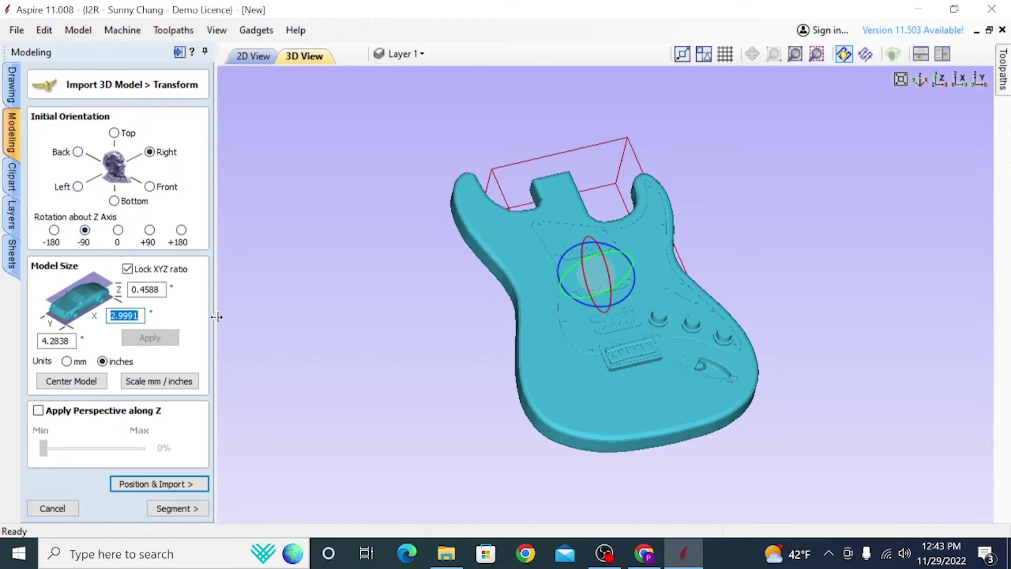
{"action": "type", "text": "1.6"}
{"action": "key", "text": "Return"}
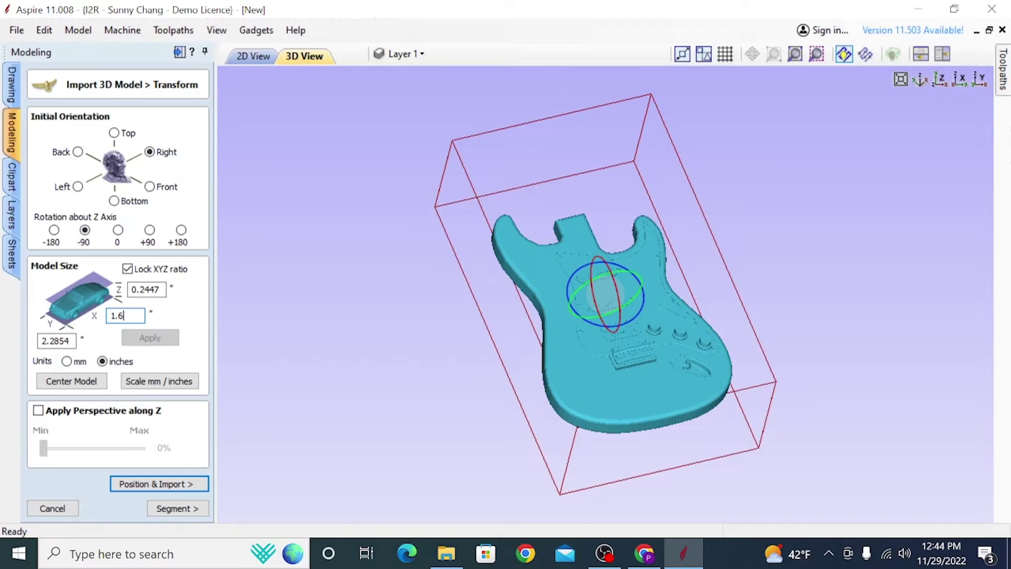
{"action": "left_click", "coordinate": [81, 378]}
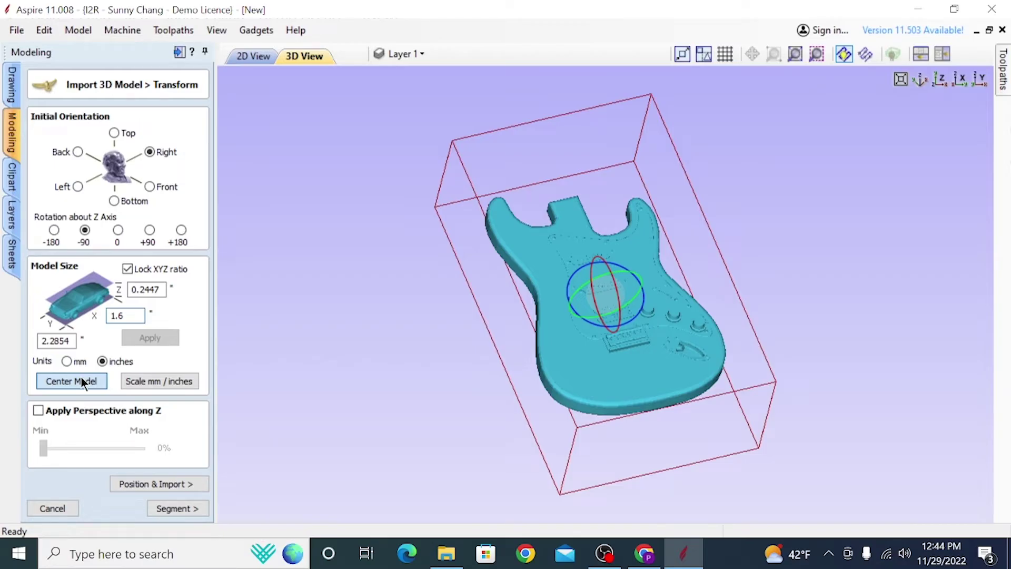
{"action": "left_click", "coordinate": [166, 484]}
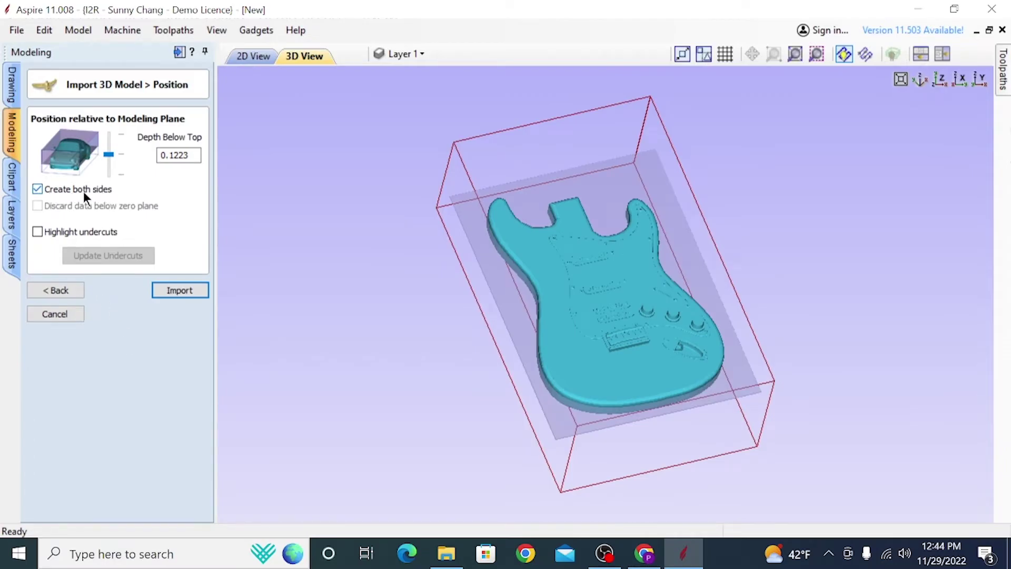
Step: Import the guitar as a top-side-only relief with Create both sides unchecked
{"action": "left_click", "coordinate": [38, 189]}
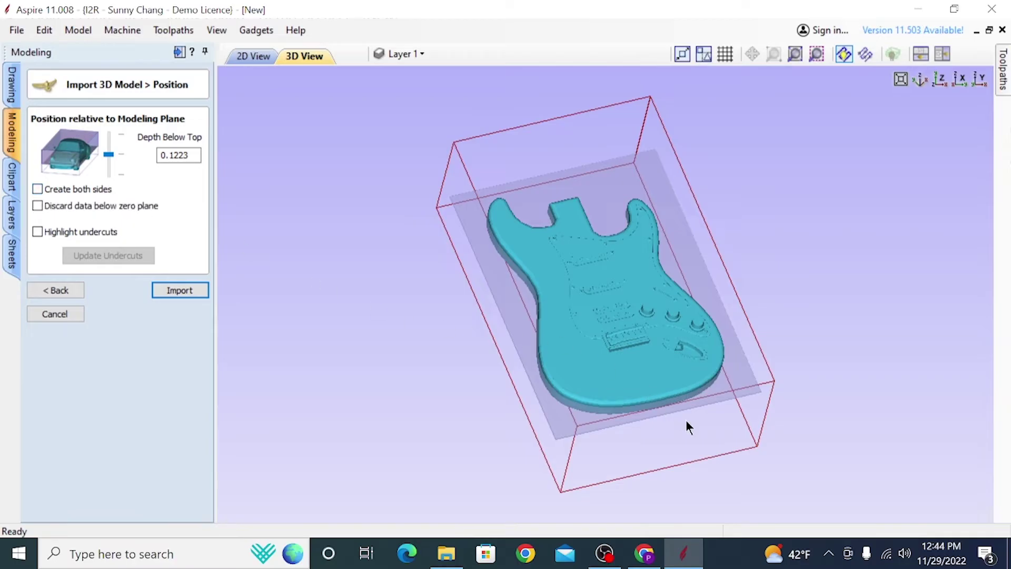
{"action": "left_click_drag", "start_coordinate": [686, 422], "coordinate": [740, 330]}
{"action": "left_click_drag", "start_coordinate": [474, 243], "coordinate": [663, 456]}
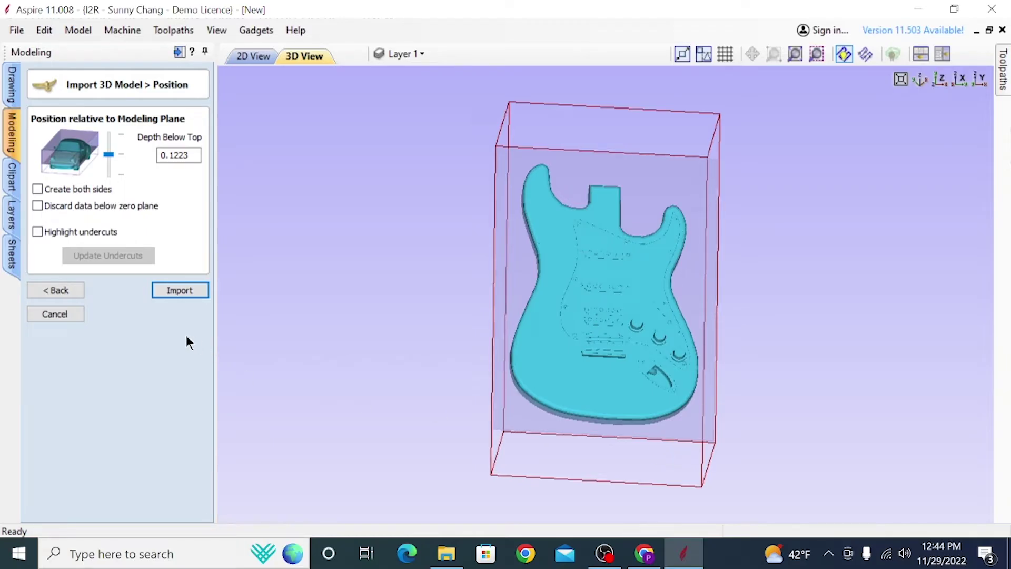
{"action": "left_click", "coordinate": [188, 289]}
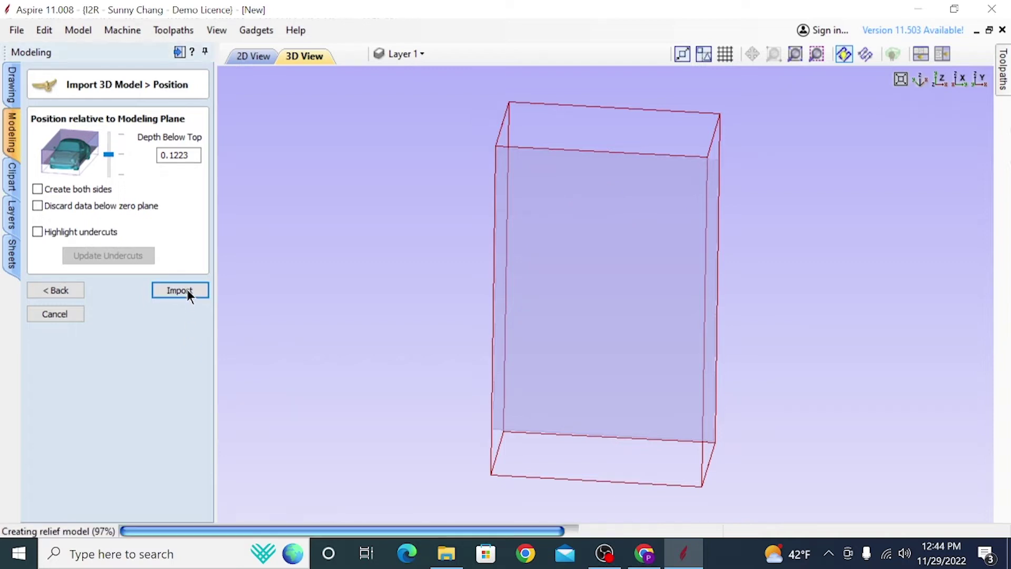
{"action": "left_click_drag", "start_coordinate": [839, 345], "coordinate": [723, 249]}
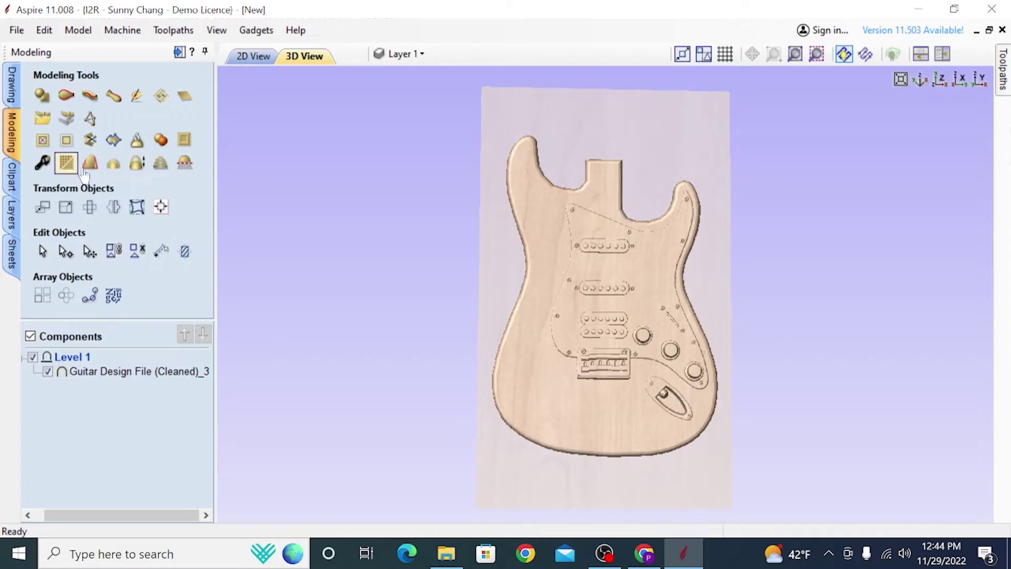
Step: Change the job thickness to 0.375 inches through Set Job Dimensions
{"action": "left_click", "coordinate": [11, 90]}
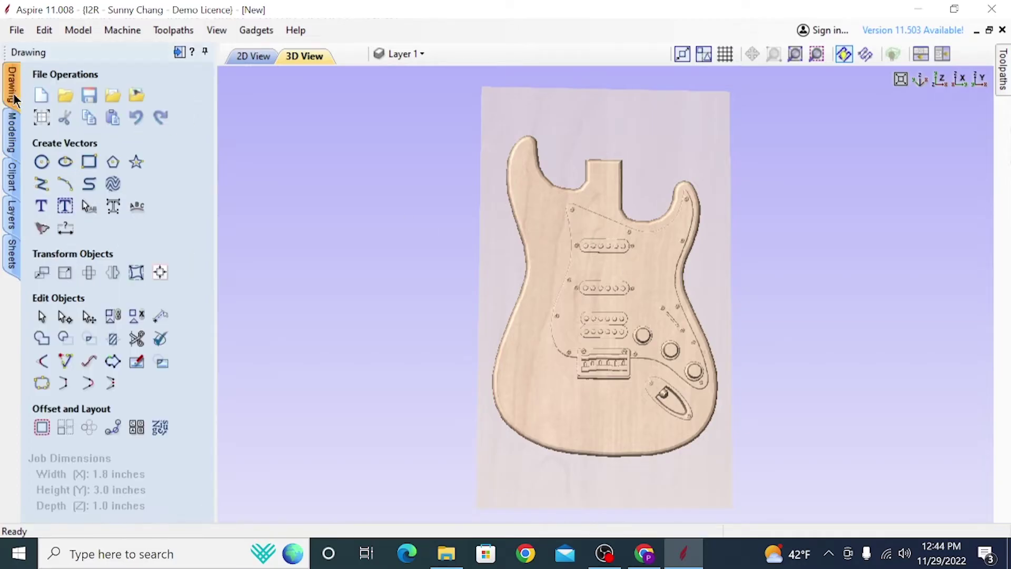
{"action": "left_click", "coordinate": [42, 119]}
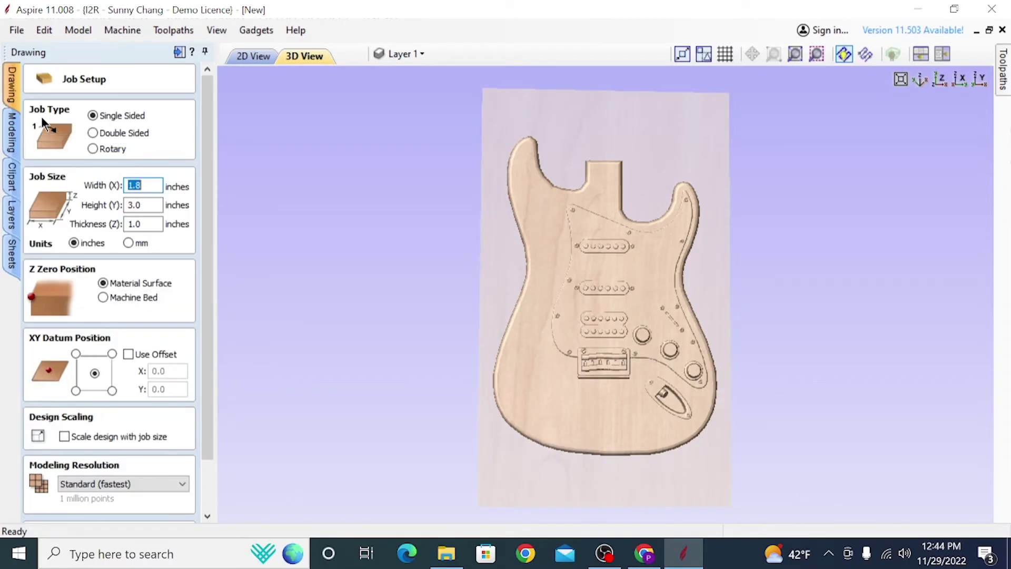
{"action": "left_click", "coordinate": [145, 224]}
{"action": "type", "text": ".375"}
{"action": "scroll", "coordinate": [99, 395], "scroll_direction": "down", "scroll_amount": 3}
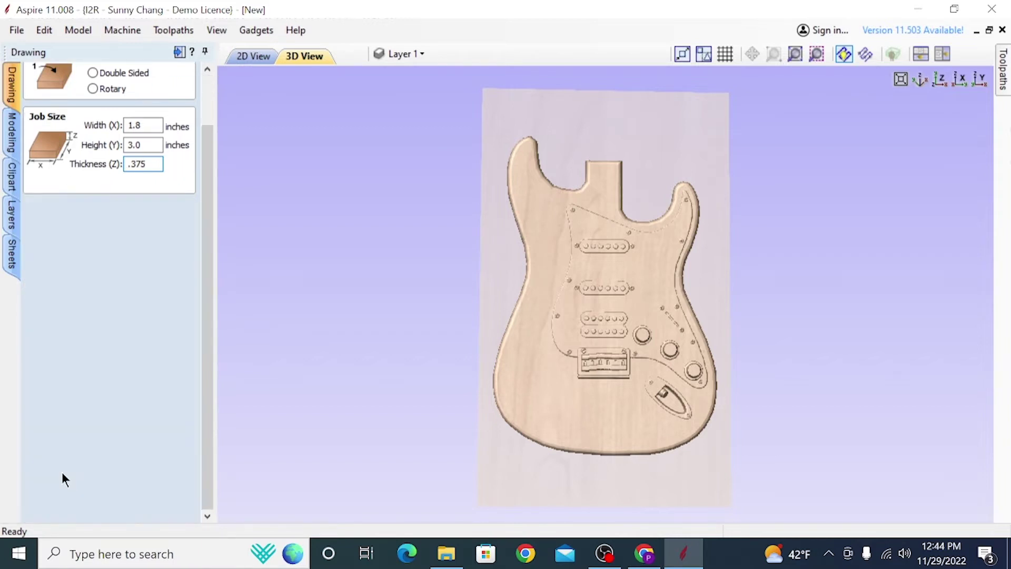
{"action": "left_click", "coordinate": [51, 513]}
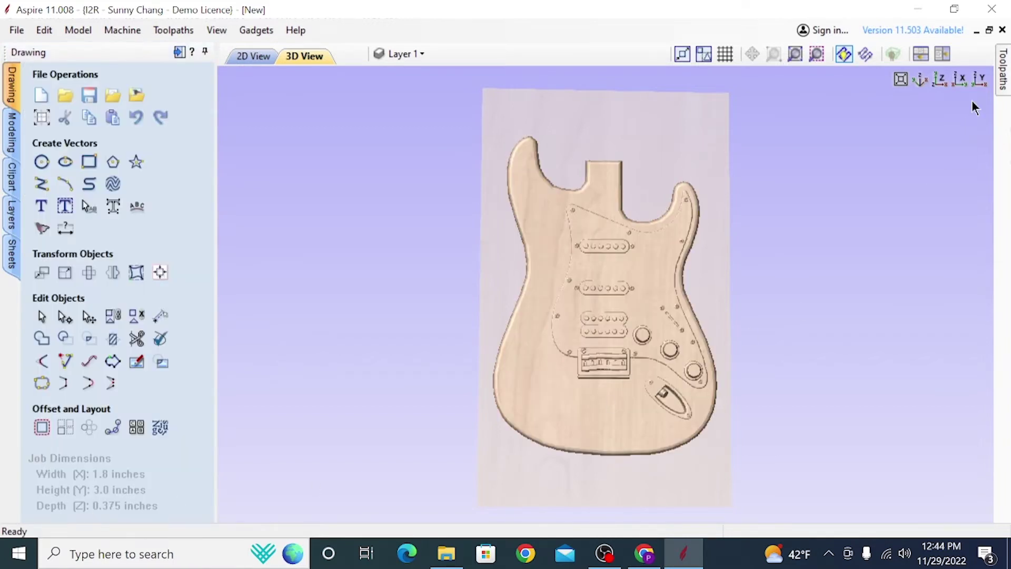
{"action": "left_click", "coordinate": [1000, 76]}
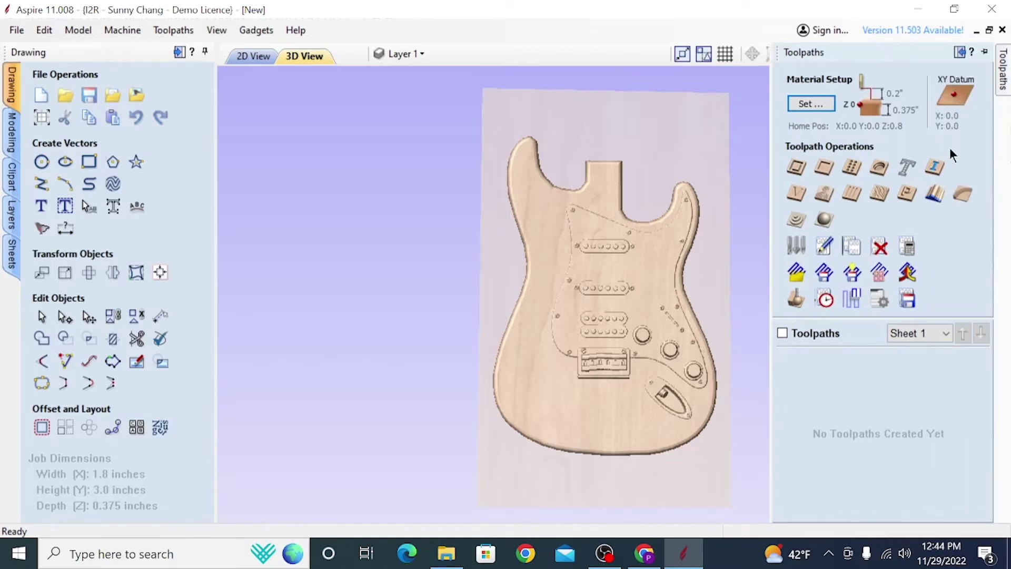
Step: In Material Setup, position the model by Gap Below Model with a 0.125-inch gap
{"action": "left_click", "coordinate": [811, 103]}
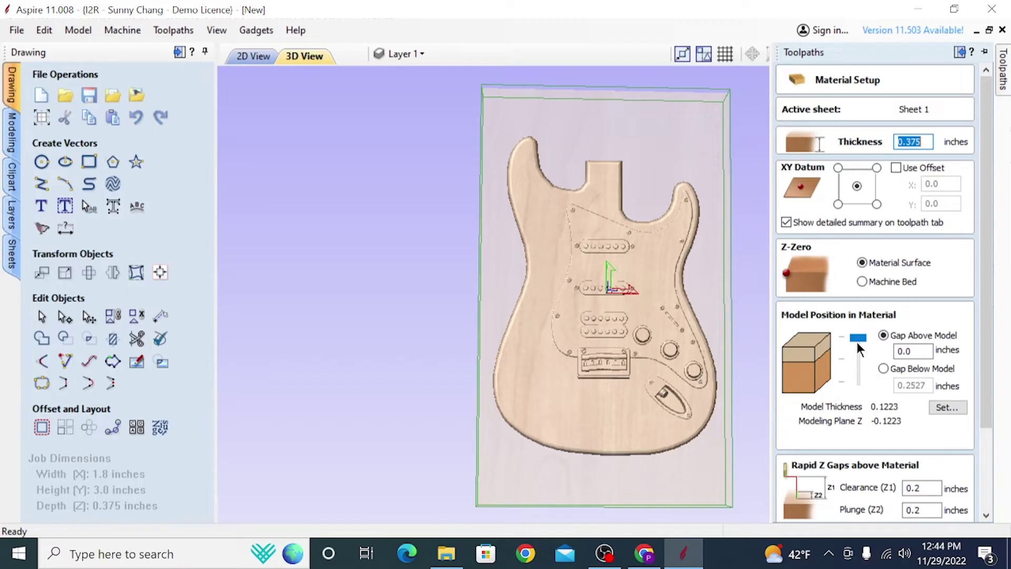
{"action": "left_click_drag", "start_coordinate": [857, 342], "coordinate": [854, 390]}
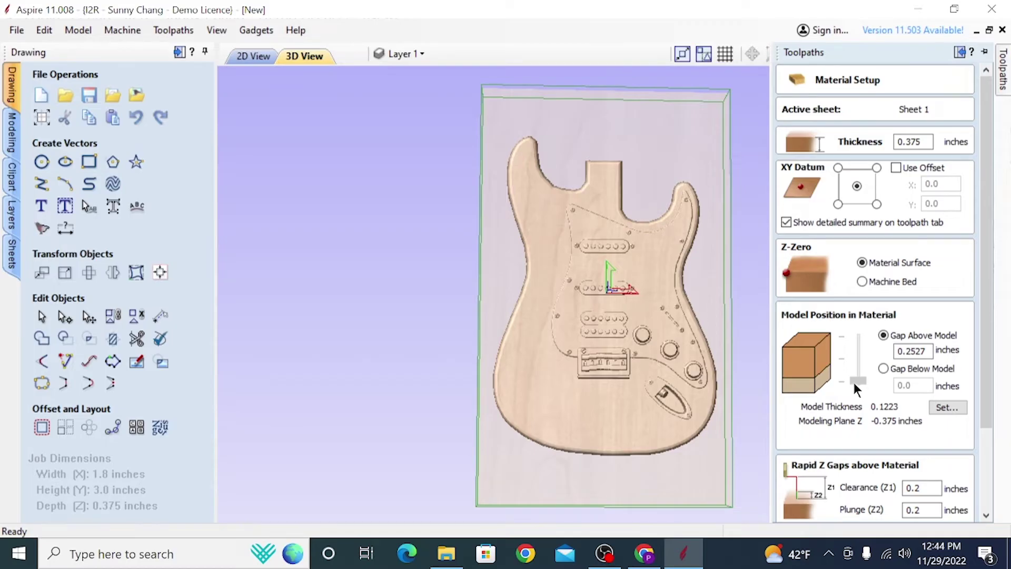
{"action": "left_click_drag", "start_coordinate": [854, 382], "coordinate": [855, 366]}
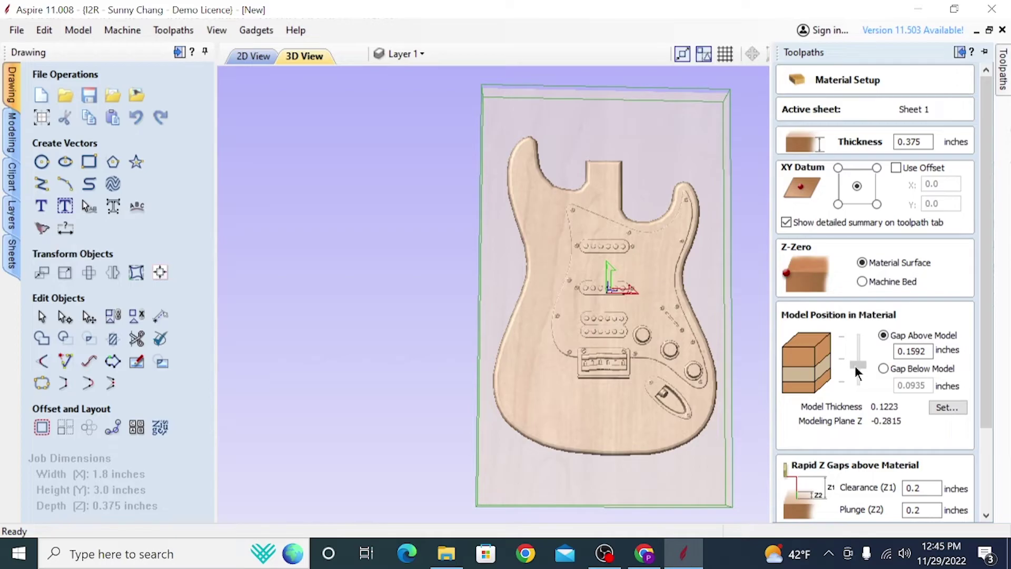
{"action": "left_click_drag", "start_coordinate": [855, 365], "coordinate": [855, 368]}
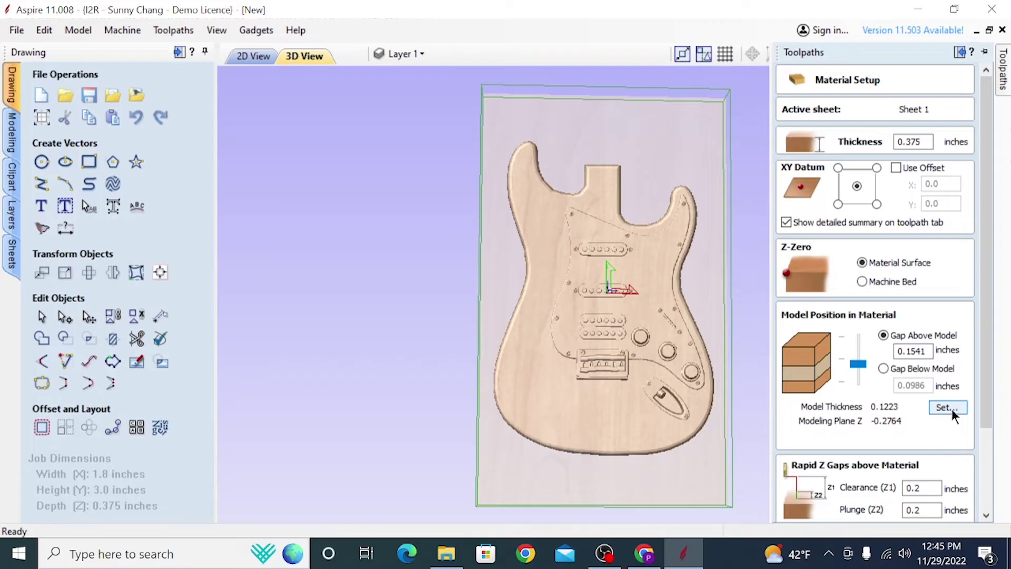
{"action": "left_click", "coordinate": [883, 367]}
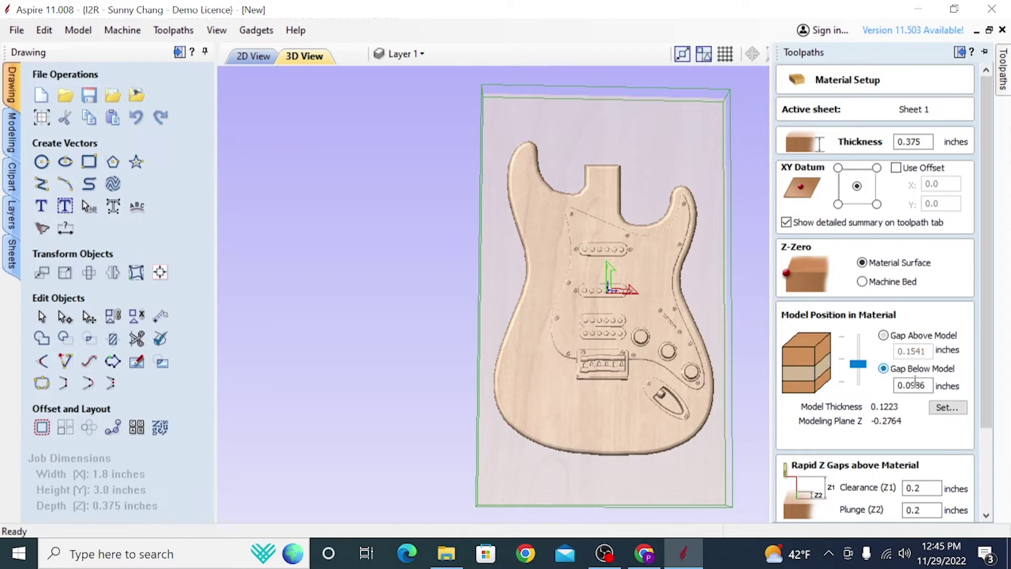
{"action": "left_click_drag", "start_coordinate": [907, 385], "coordinate": [935, 392]}
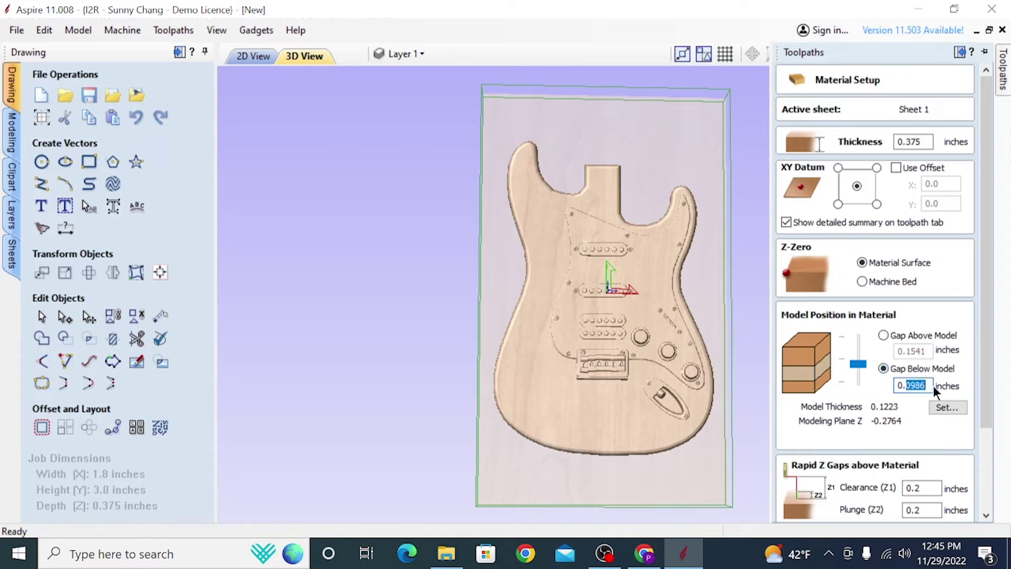
{"action": "type", "text": "108"}
{"action": "key", "text": "Return"}
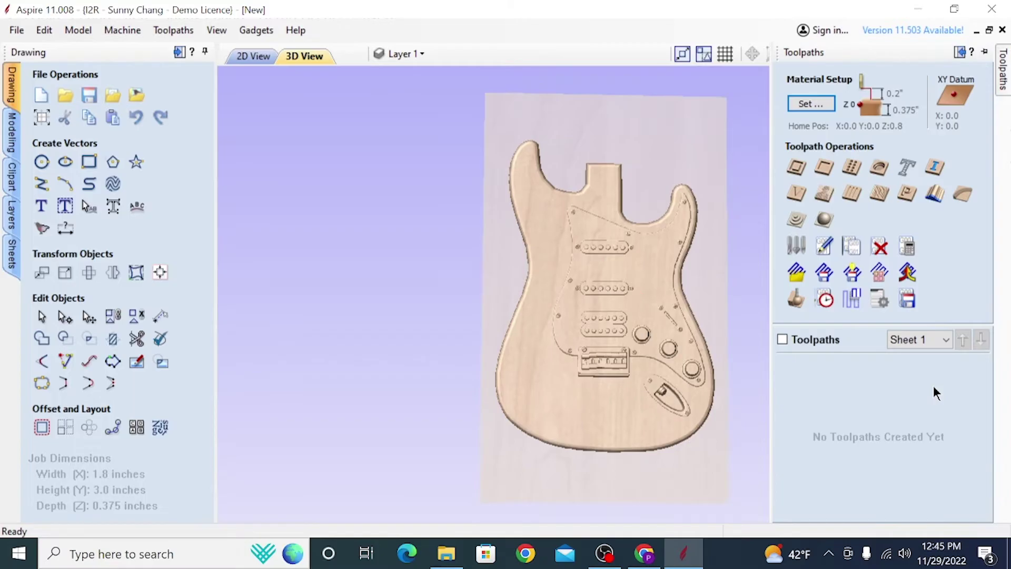
Step: Check the material setup values, including 0.2-inch rapid clearances, and accept them
{"action": "left_click", "coordinate": [821, 108]}
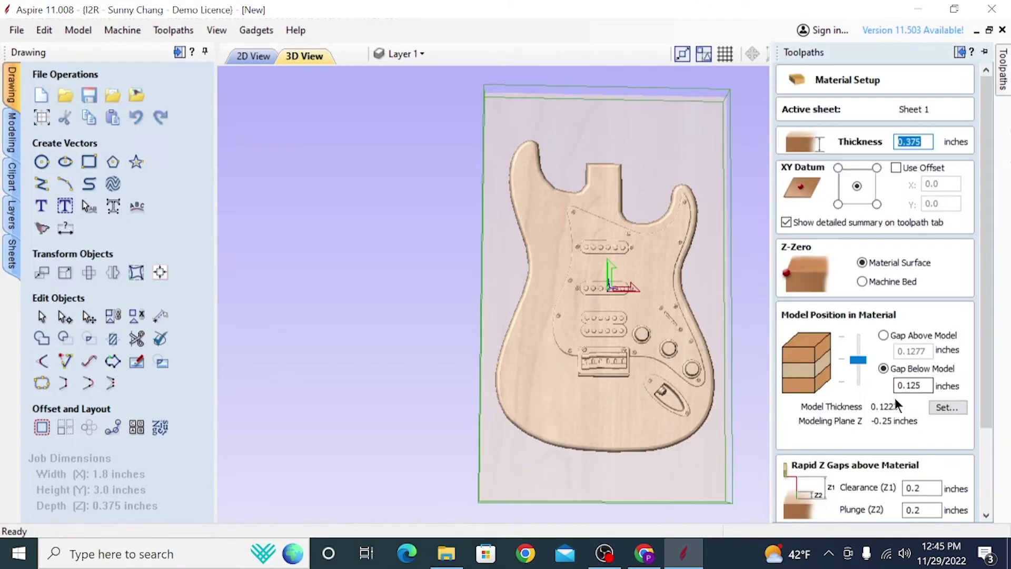
{"action": "scroll", "coordinate": [895, 402], "scroll_direction": "down", "scroll_amount": 1}
{"action": "left_click_drag", "start_coordinate": [681, 449], "coordinate": [411, 221]}
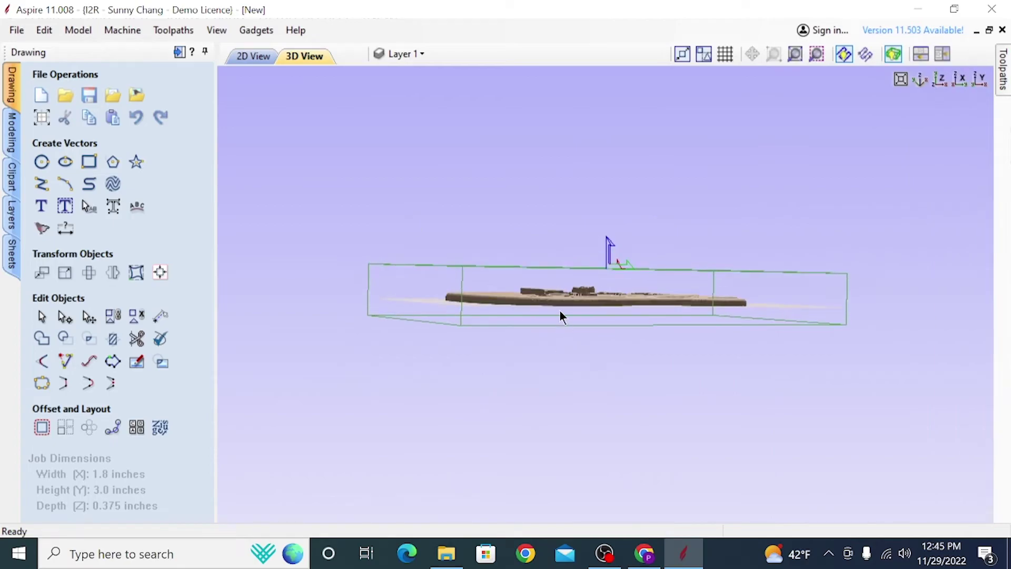
{"action": "mouse_move", "coordinate": [1003, 73]}
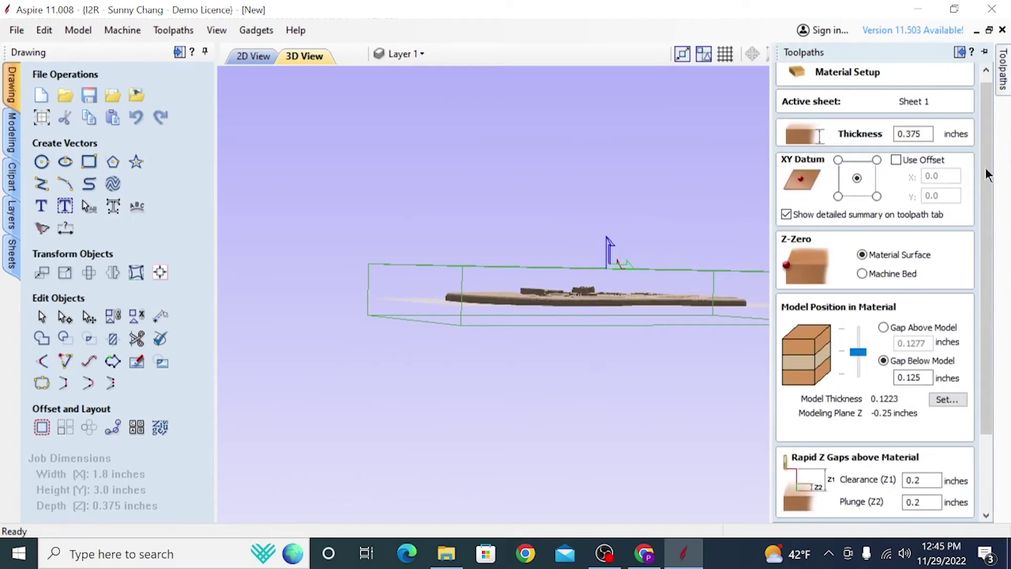
{"action": "scroll", "coordinate": [858, 437], "scroll_direction": "down", "scroll_amount": 5}
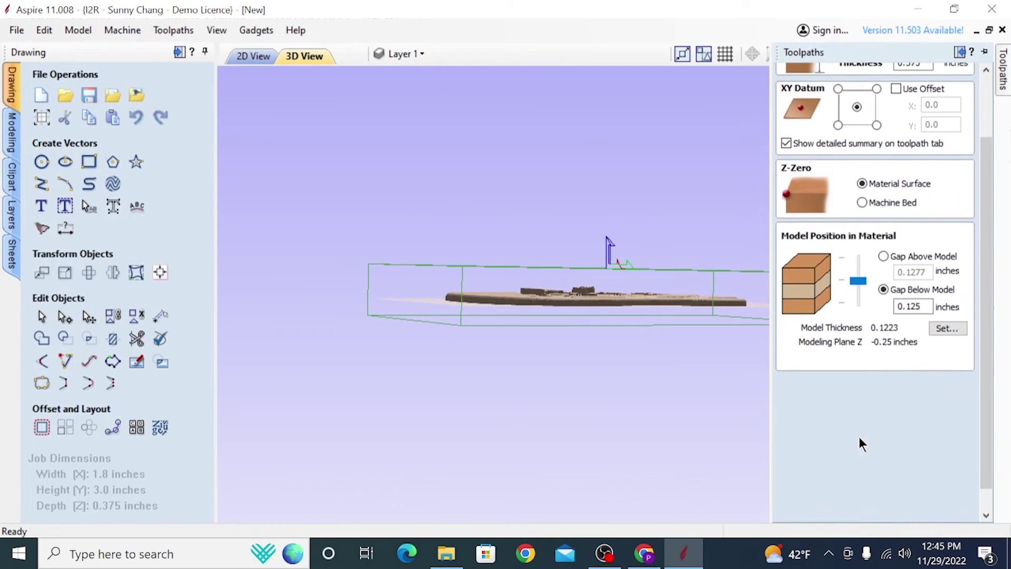
{"action": "scroll", "coordinate": [858, 444], "scroll_direction": "down", "scroll_amount": 2}
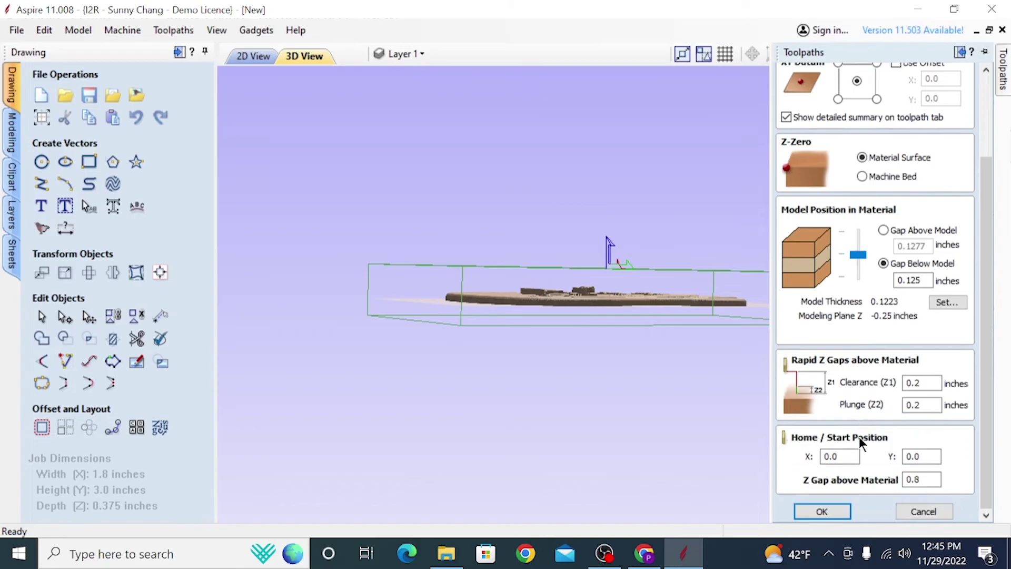
{"action": "left_click", "coordinate": [822, 510]}
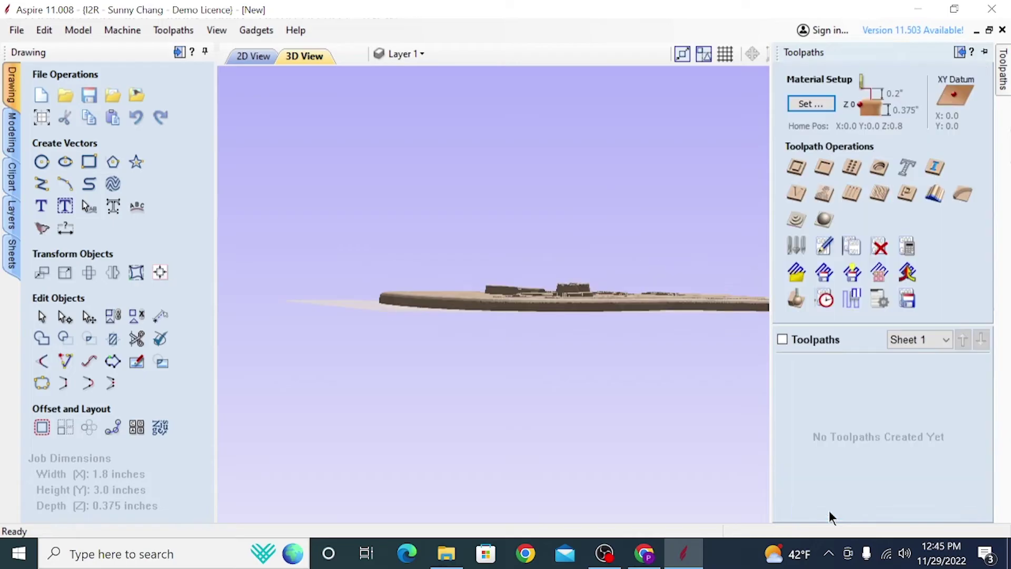
Step: Switch to the 2D view and select the guitar model
{"action": "left_click_drag", "start_coordinate": [478, 202], "coordinate": [449, 138]}
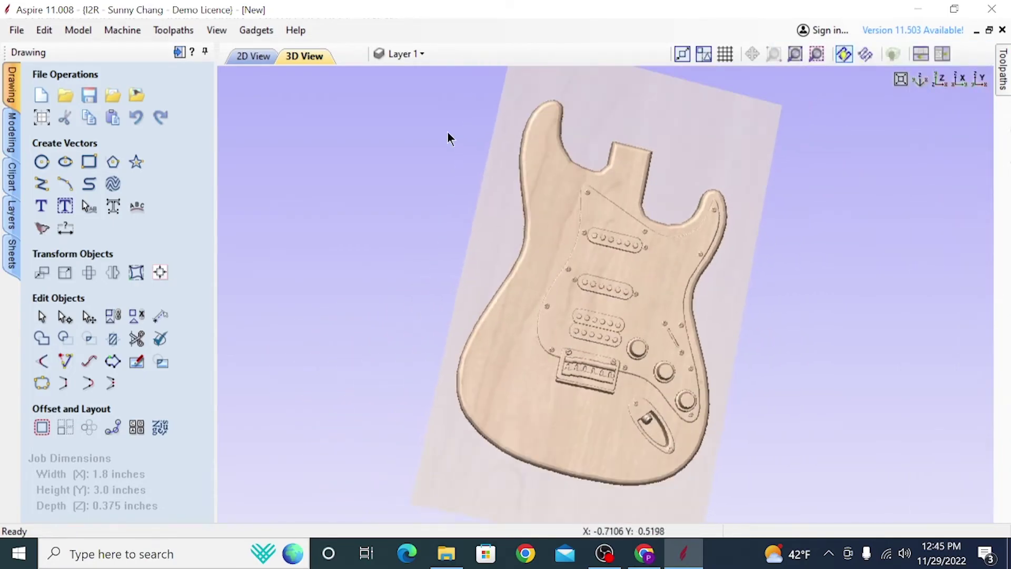
{"action": "left_click", "coordinate": [238, 57]}
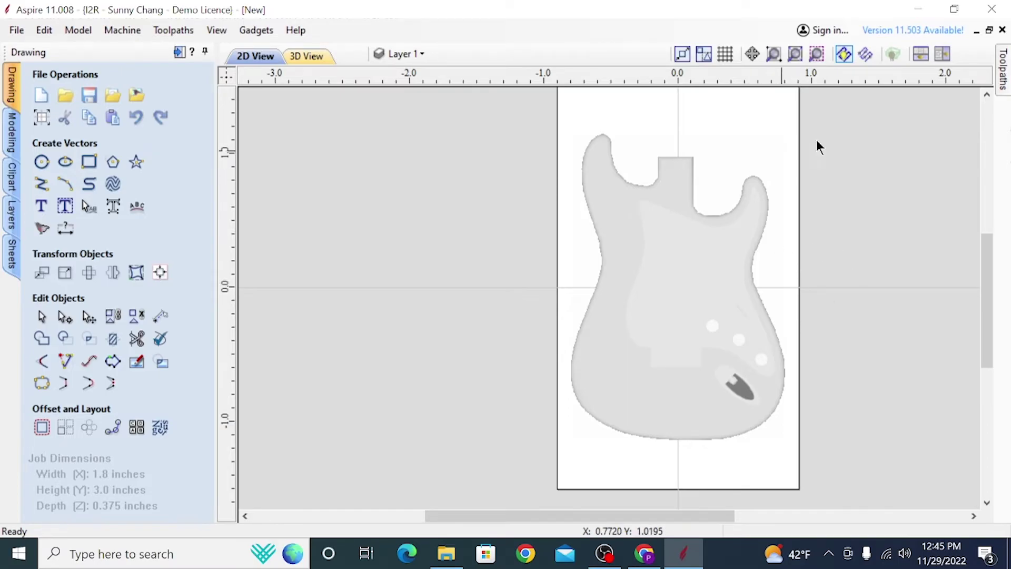
{"action": "left_click", "coordinate": [718, 271]}
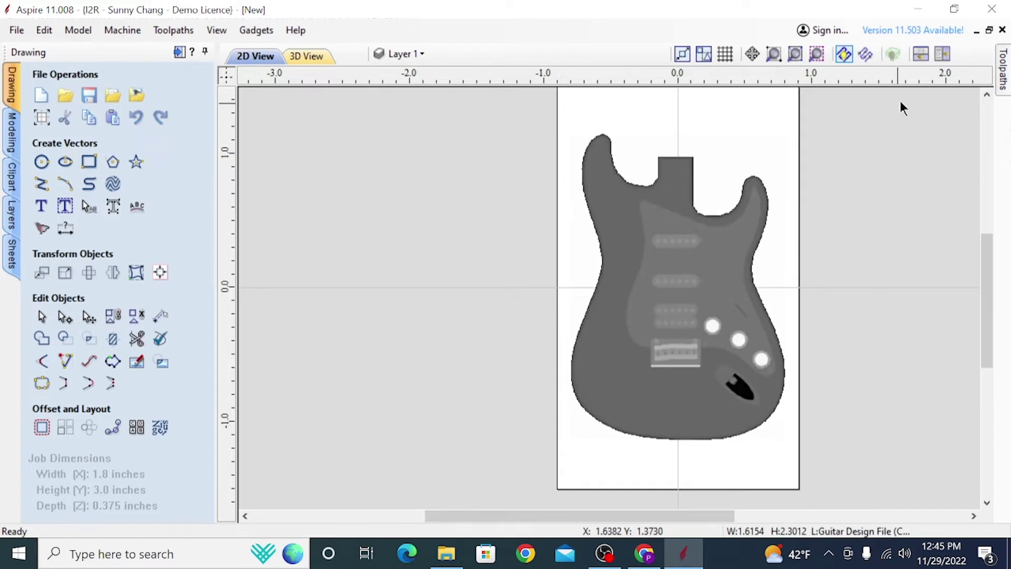
Step: Start a Rough Machining toolpath using the End Mill (1/4")
{"action": "left_click", "coordinate": [1002, 85]}
{"action": "left_click", "coordinate": [799, 222]}
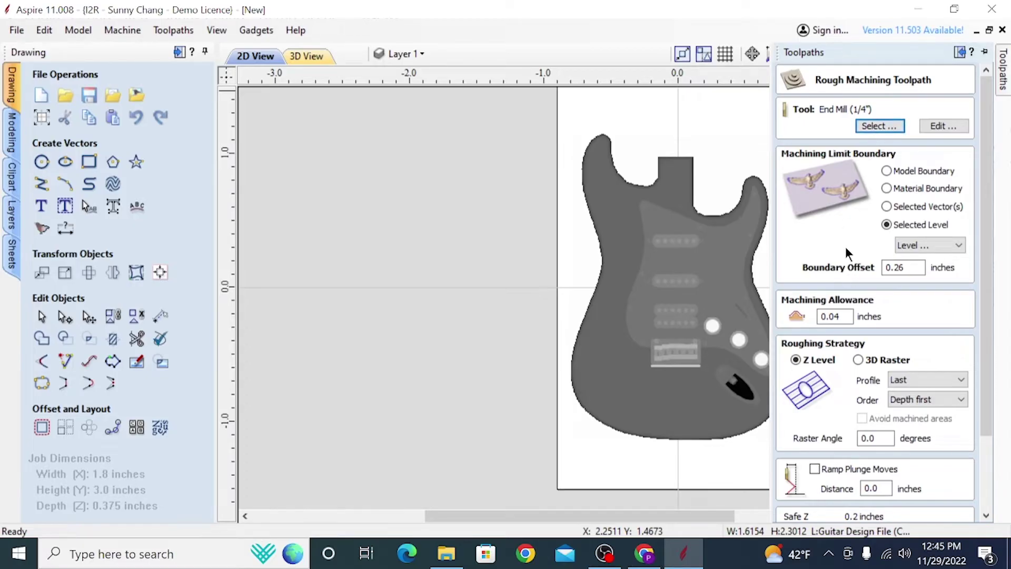
{"action": "left_click", "coordinate": [884, 121]}
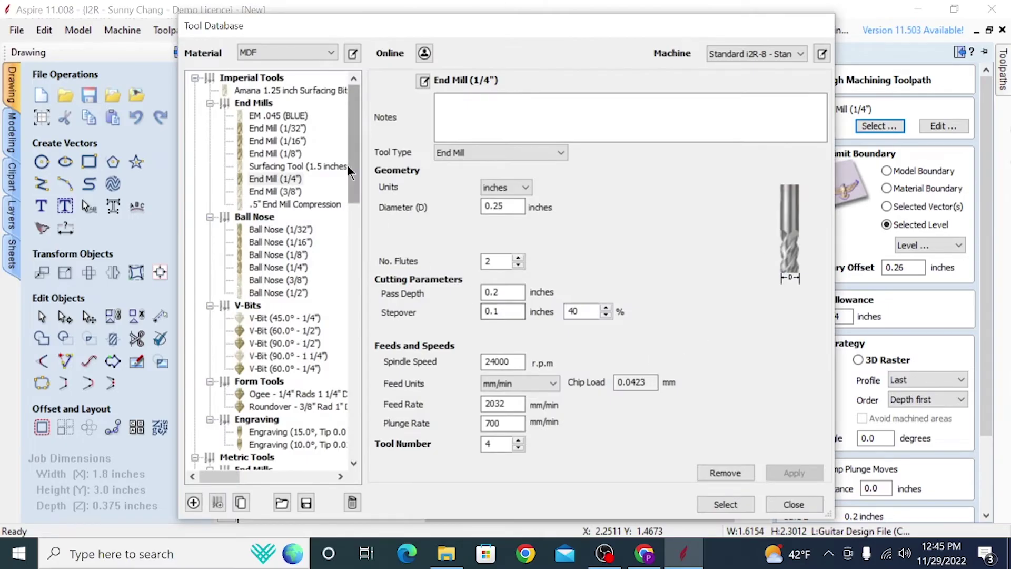
{"action": "double_click", "coordinate": [276, 178]}
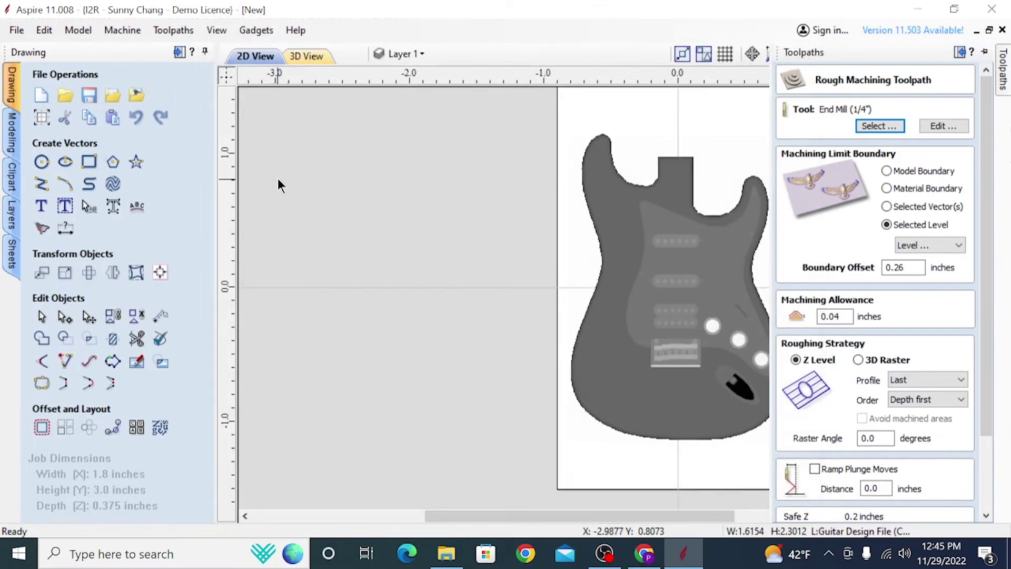
{"action": "mouse_move", "coordinate": [1004, 86]}
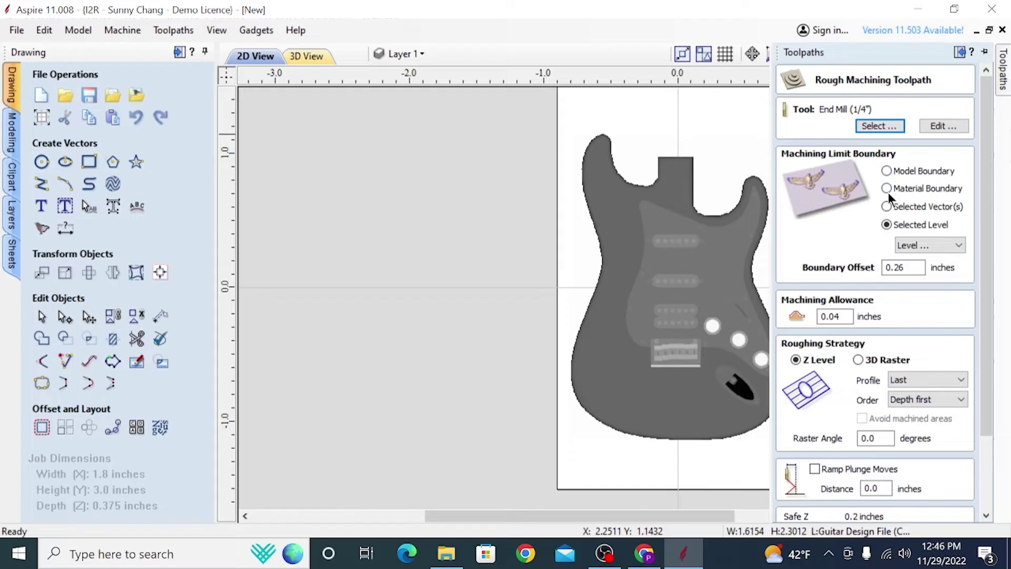
Step: Restrict roughing to Level 1 with a 0.125-inch boundary offset
{"action": "left_click", "coordinate": [905, 244]}
{"action": "left_click", "coordinate": [905, 267]}
{"action": "scroll", "coordinate": [874, 247], "scroll_direction": "down", "scroll_amount": 2}
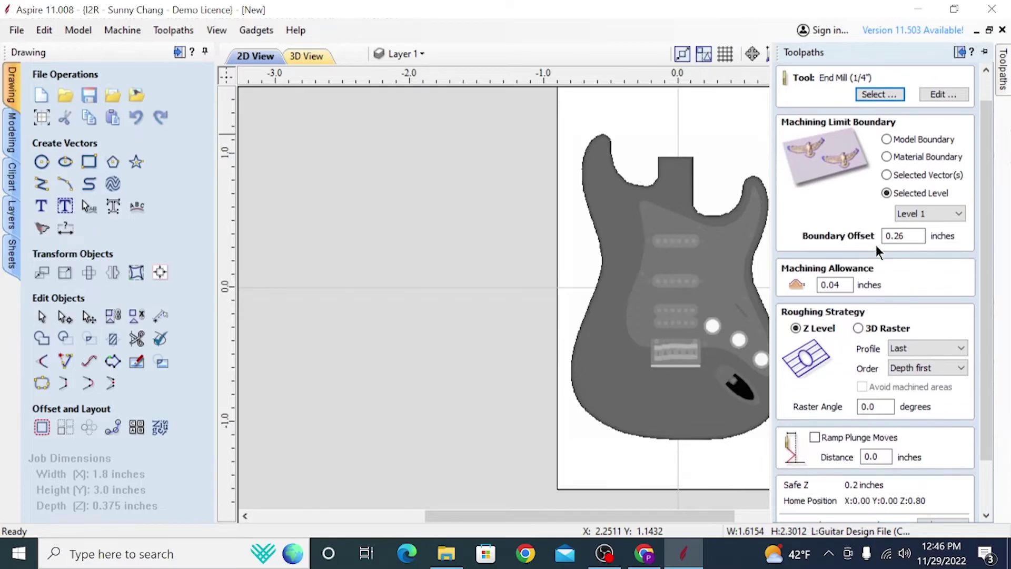
{"action": "scroll", "coordinate": [876, 245], "scroll_direction": "down", "scroll_amount": 1}
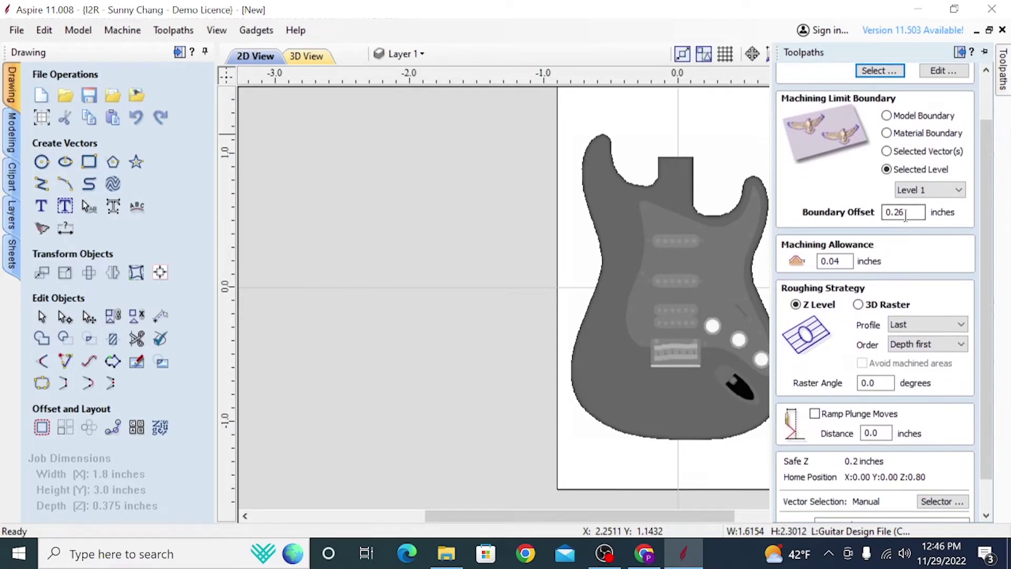
{"action": "left_click_drag", "start_coordinate": [905, 216], "coordinate": [895, 217]}
{"action": "type", "text": "125"}
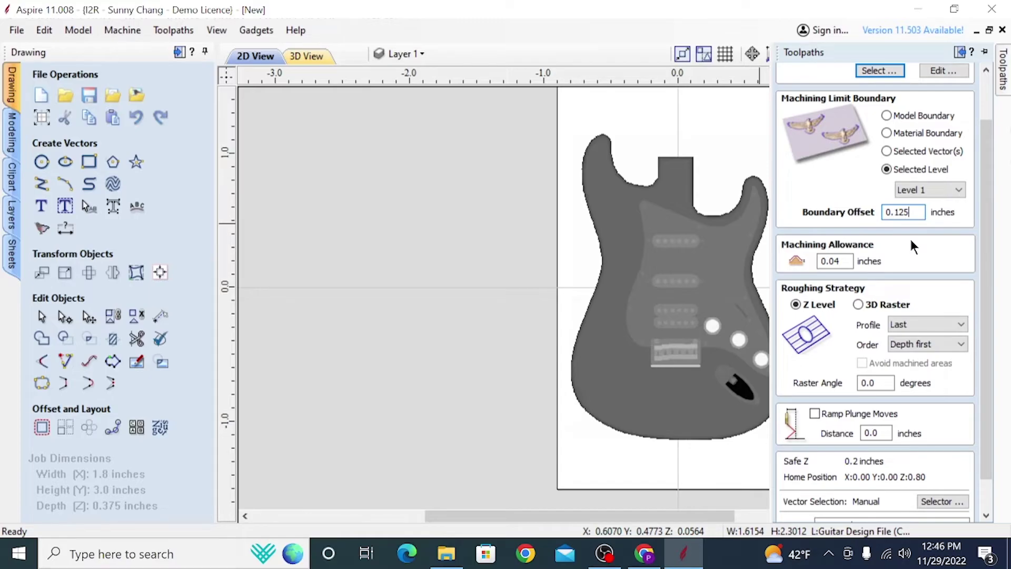
Step: Name the toolpath 'EM .25 - 3D Roughing 1' and calculate it
{"action": "scroll", "coordinate": [902, 249], "scroll_direction": "down", "scroll_amount": 2}
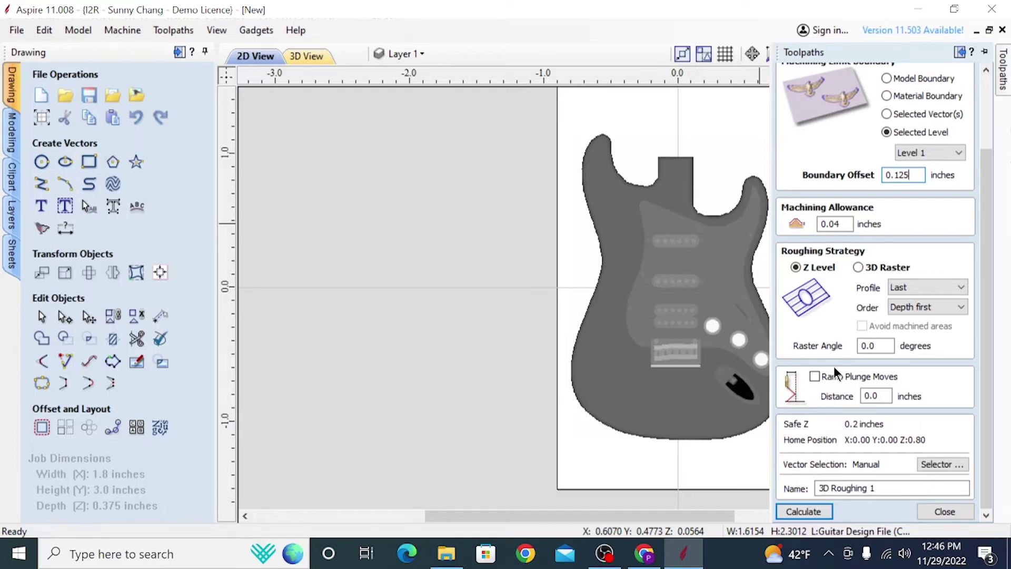
{"action": "left_click", "coordinate": [821, 488]}
{"action": "type", "text": "EM .25"}
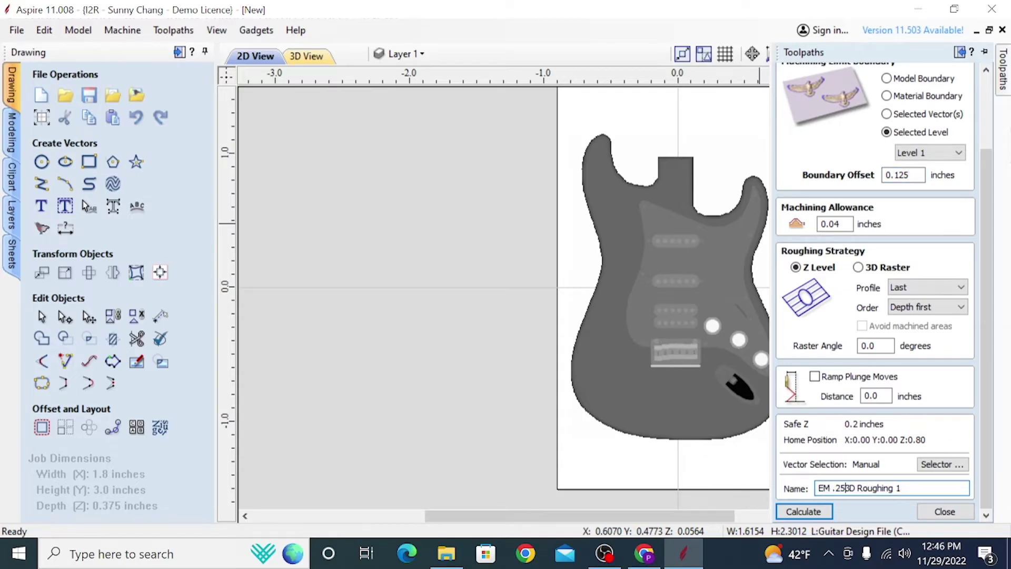
{"action": "type", "text": " -"}
{"action": "left_click", "coordinate": [807, 511]}
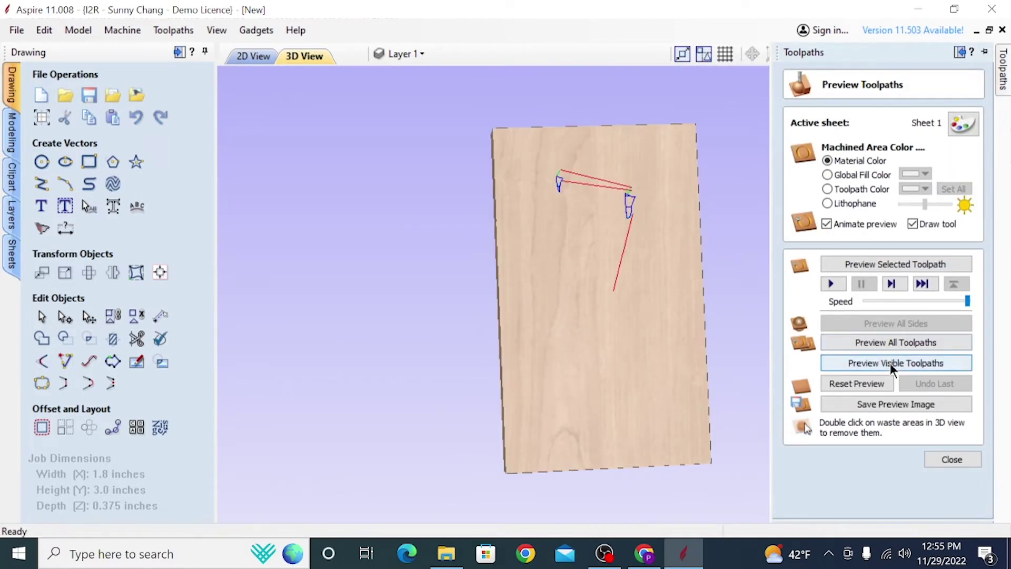
Step: Preview the 'EM .25 - 3D Roughing 1' toolpath on the board, then close the preview
{"action": "left_click", "coordinate": [890, 362]}
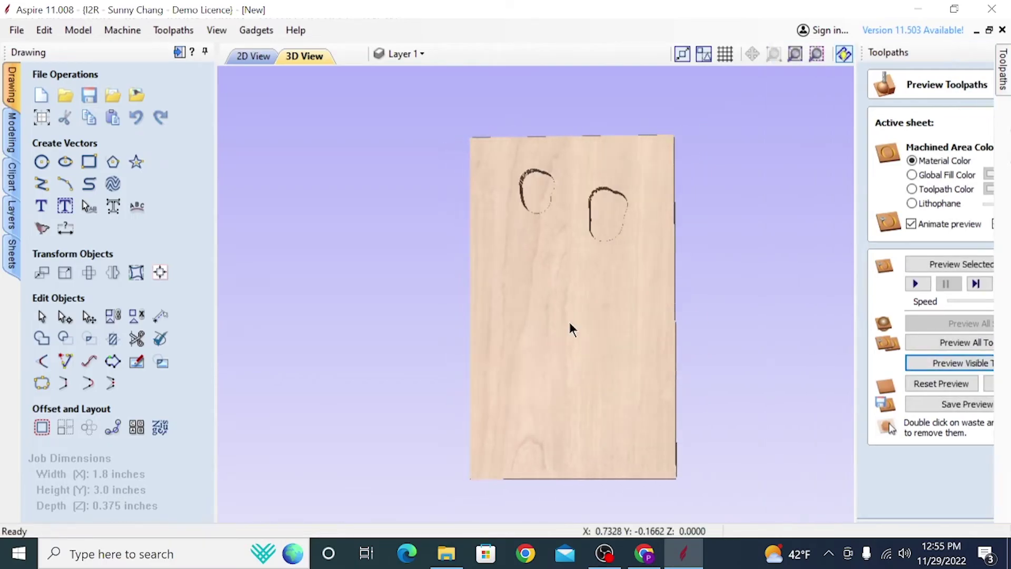
{"action": "left_click_drag", "start_coordinate": [569, 323], "coordinate": [579, 295]}
{"action": "mouse_move", "coordinate": [1003, 73]}
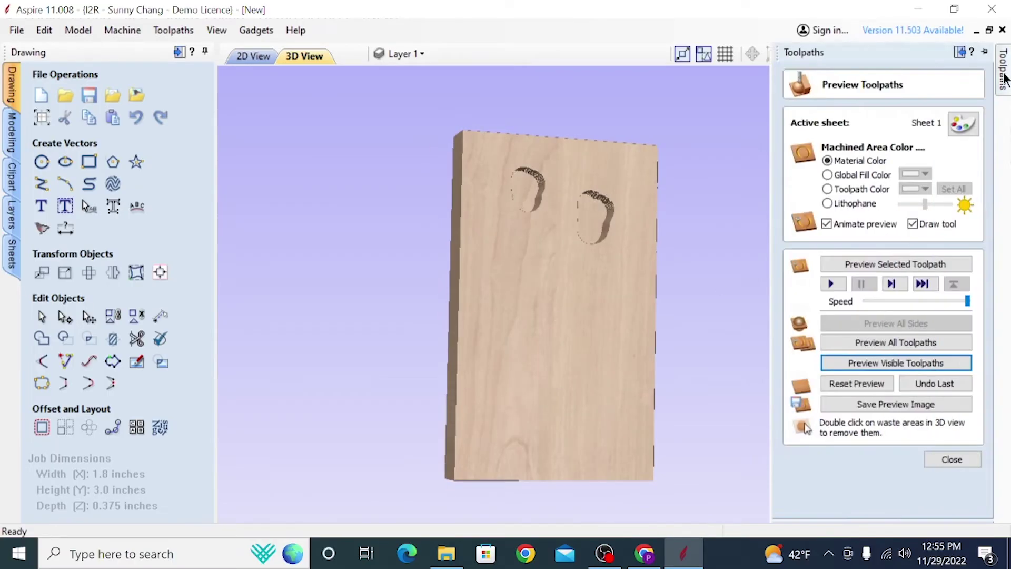
{"action": "left_click", "coordinate": [952, 460]}
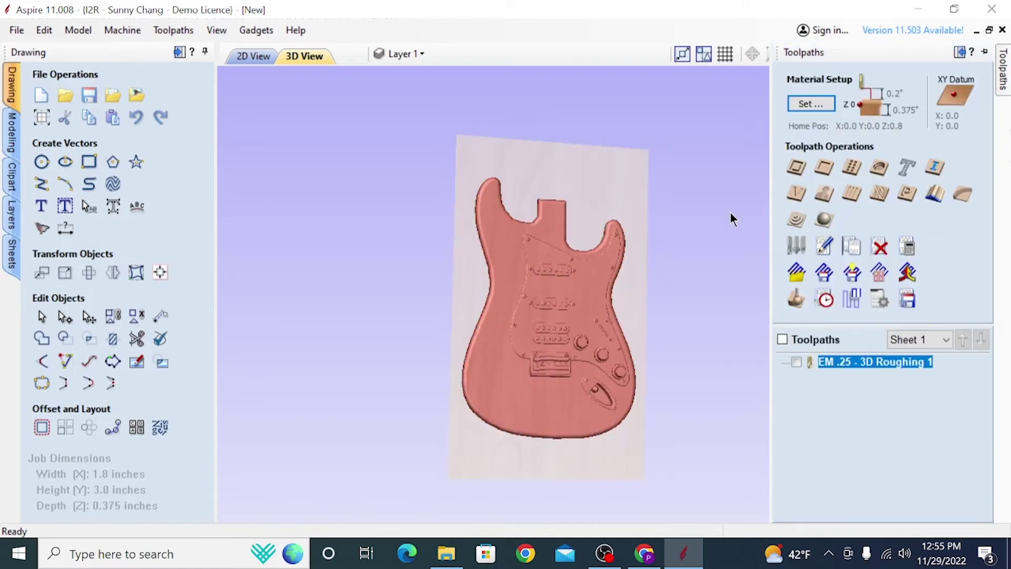
Step: Select the guitar model in the 2D view and start a new finish machining toolpath
{"action": "left_click", "coordinate": [250, 55]}
{"action": "left_click", "coordinate": [645, 270]}
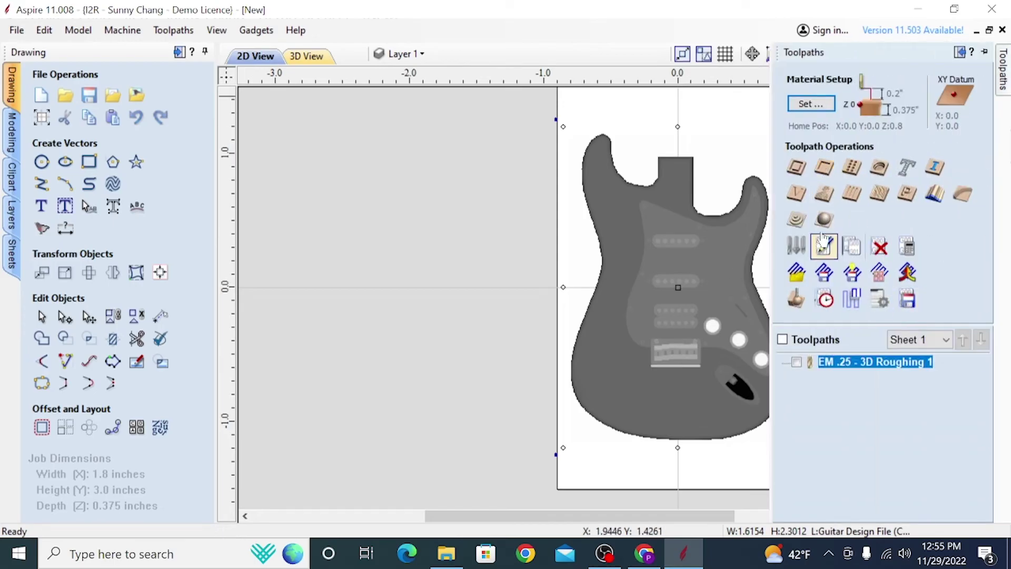
{"action": "left_click", "coordinate": [823, 220]}
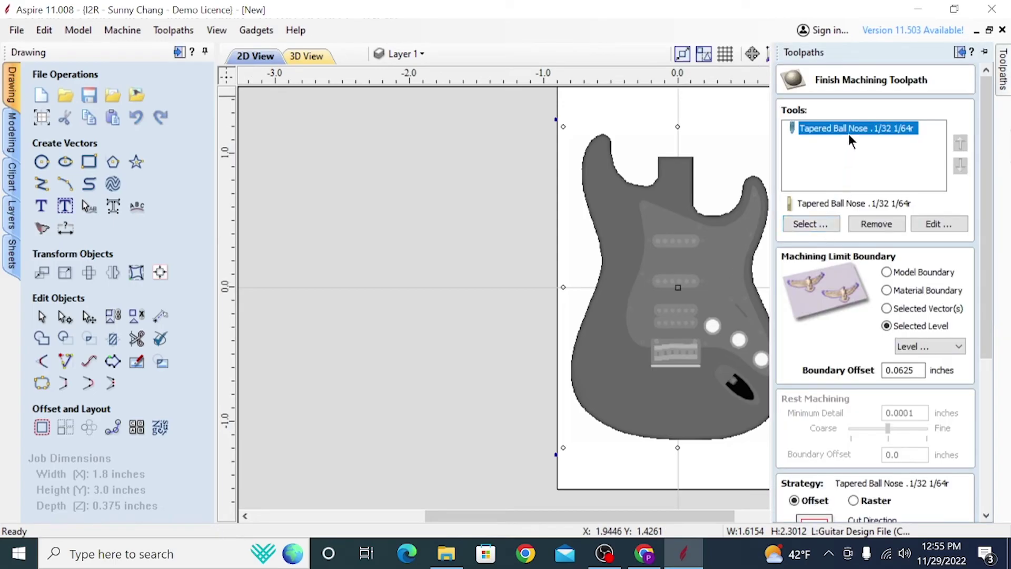
Step: Choose the Tapered Ball Nose 1/32 1/64r from the tool database as the finishing cutter
{"action": "left_click", "coordinate": [804, 224]}
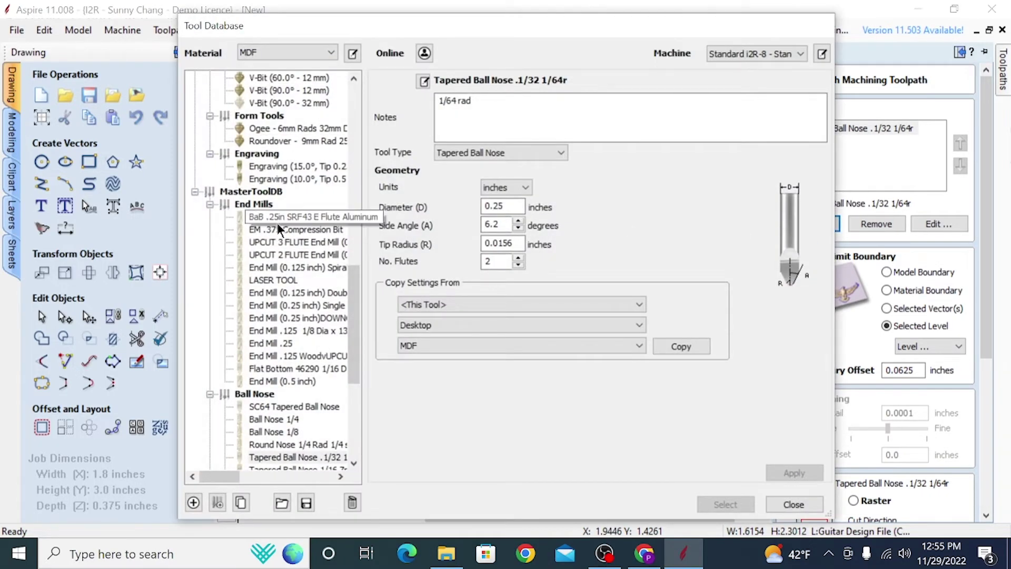
{"action": "scroll", "coordinate": [285, 164], "scroll_direction": "up", "scroll_amount": 2}
{"action": "scroll", "coordinate": [284, 157], "scroll_direction": "up", "scroll_amount": 6}
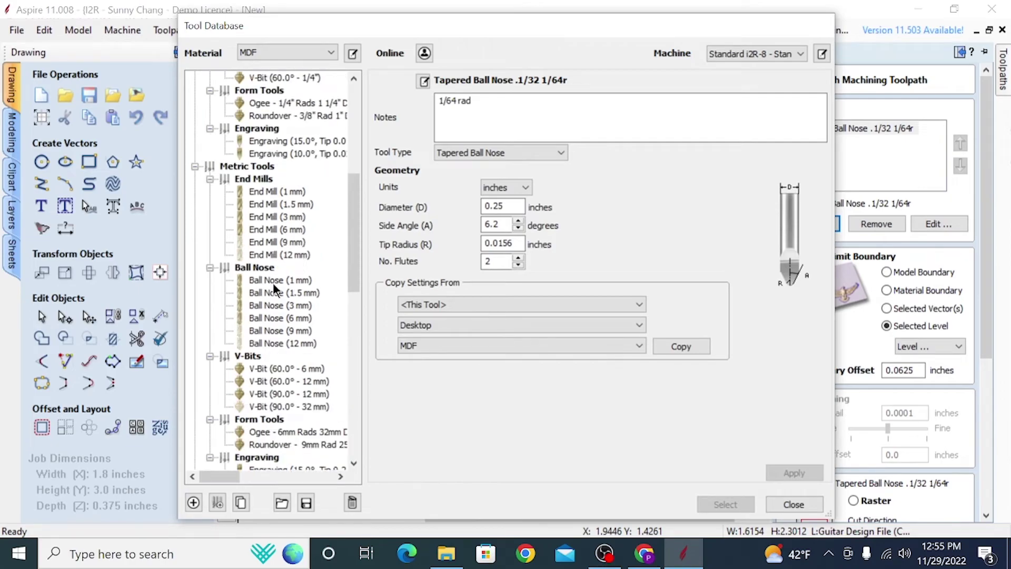
{"action": "scroll", "coordinate": [268, 280], "scroll_direction": "down", "scroll_amount": 4}
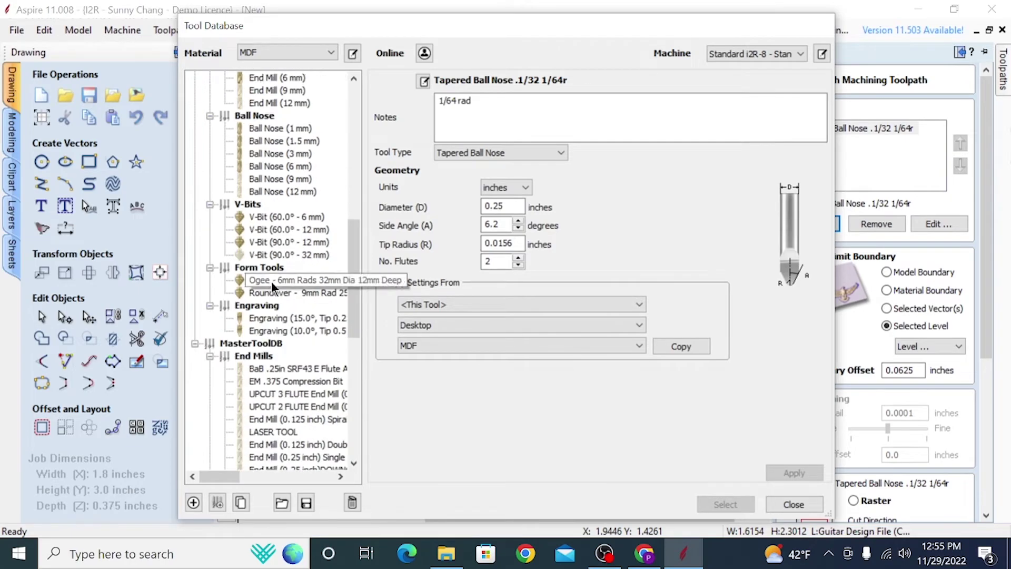
{"action": "scroll", "coordinate": [292, 213], "scroll_direction": "down", "scroll_amount": 2}
{"action": "scroll", "coordinate": [291, 217], "scroll_direction": "down", "scroll_amount": 8}
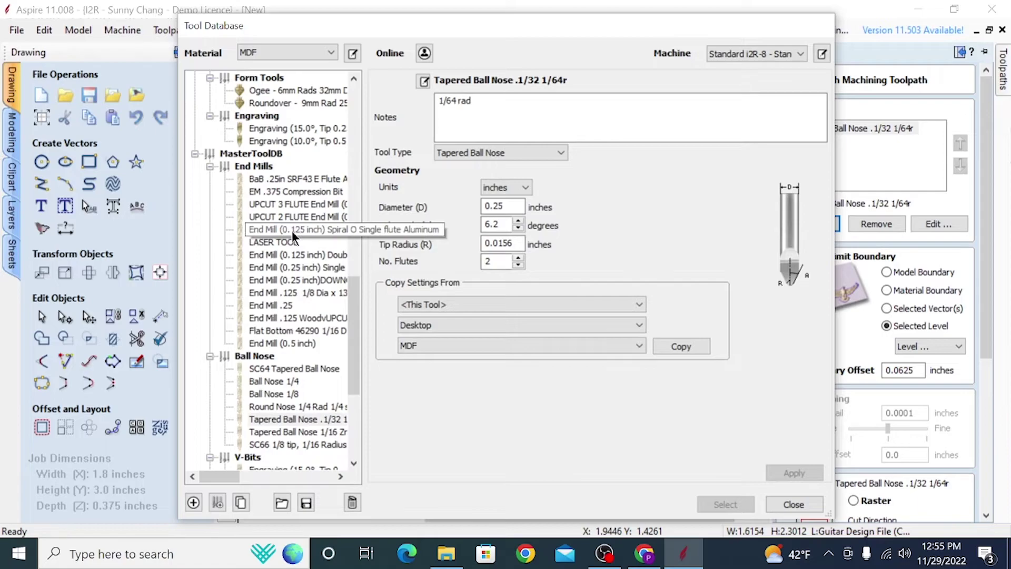
{"action": "scroll", "coordinate": [302, 250], "scroll_direction": "down", "scroll_amount": 1}
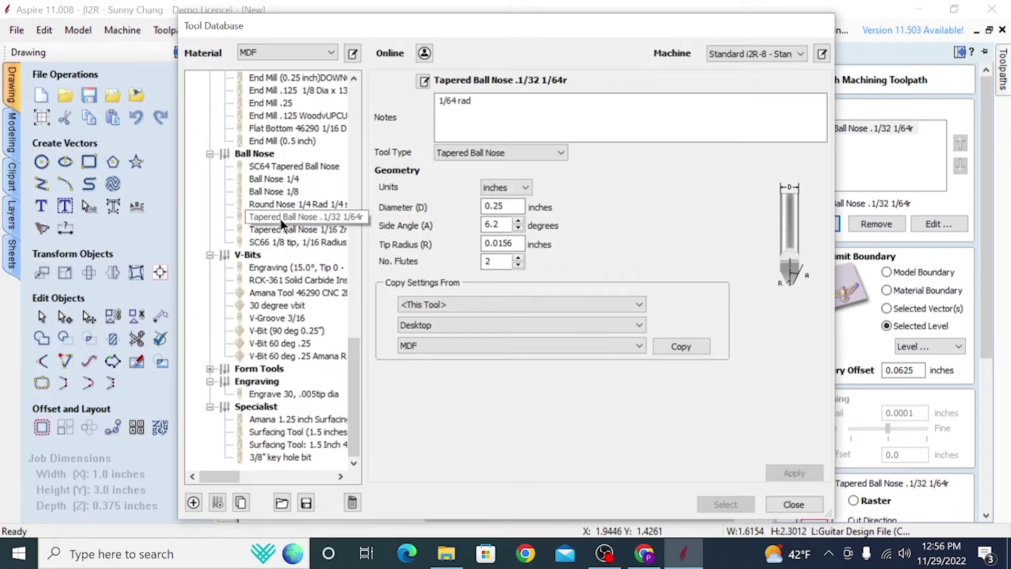
{"action": "left_click", "coordinate": [793, 504]}
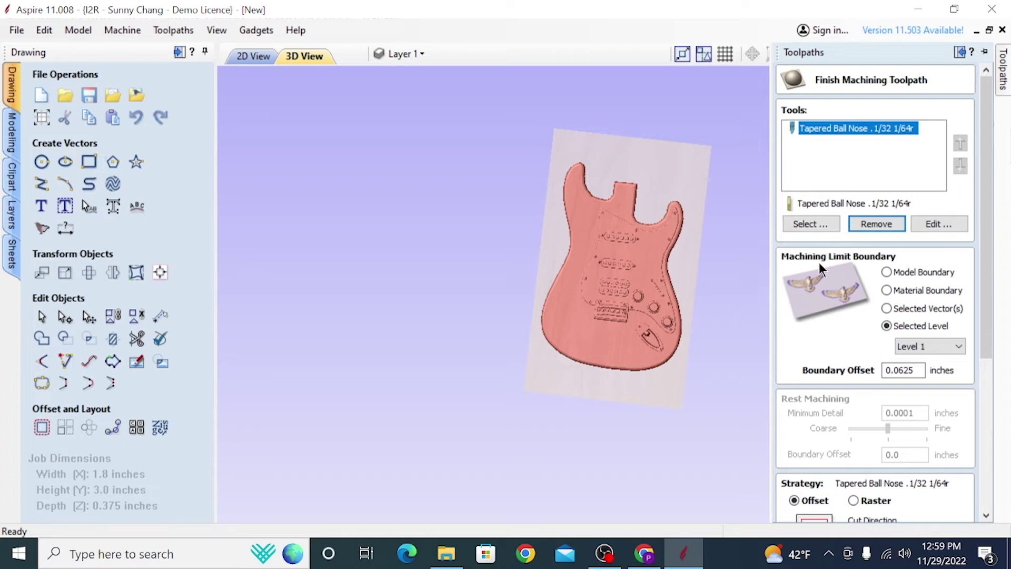
Step: Prefix the toolpath name with 'TBN 1/32 -' to make 'TBN 1/32 - 3D Finish 1', then calculate
{"action": "scroll", "coordinate": [814, 382], "scroll_direction": "down", "scroll_amount": 5}
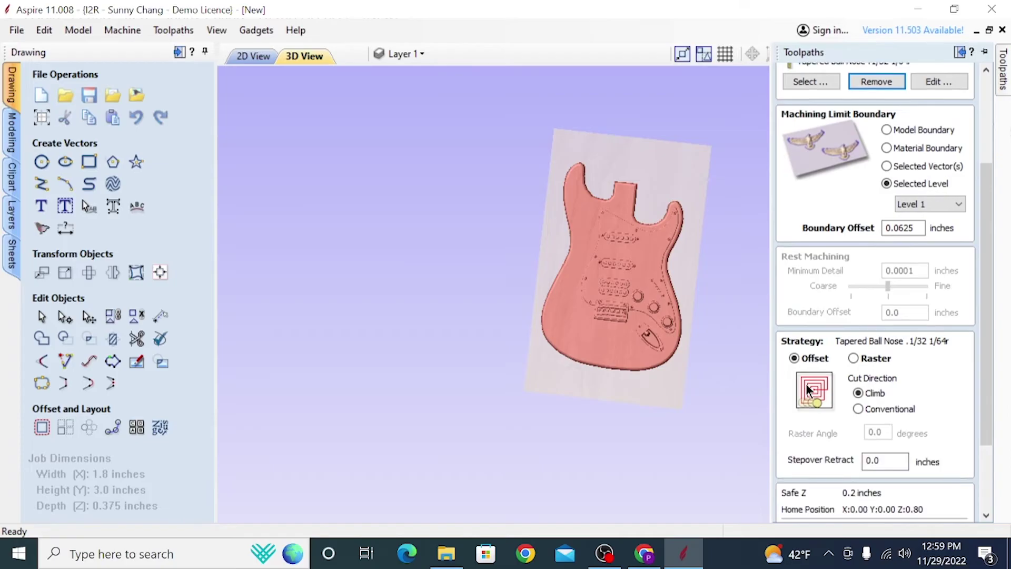
{"action": "left_click", "coordinate": [816, 462]}
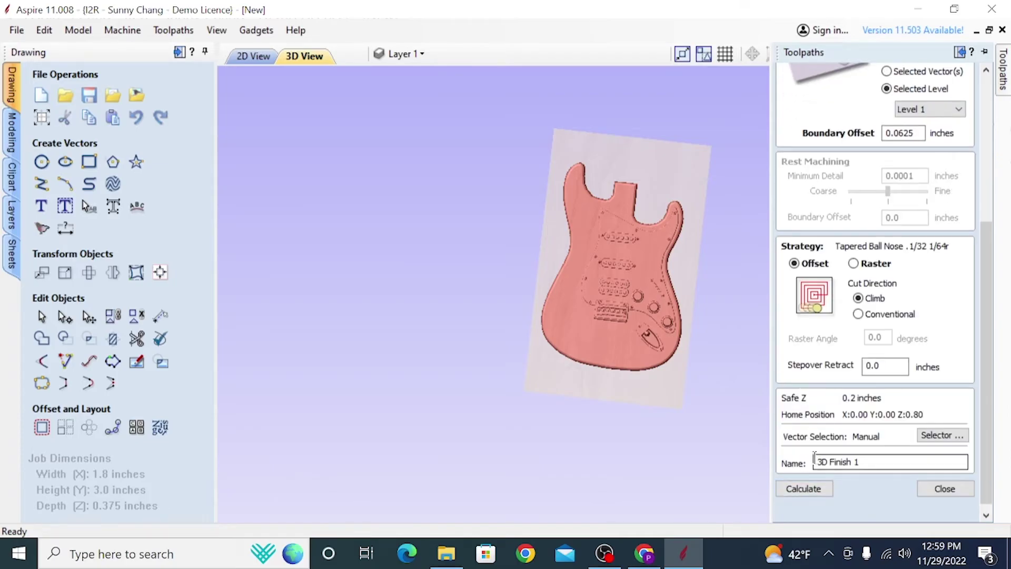
{"action": "type", "text": "TBN "}
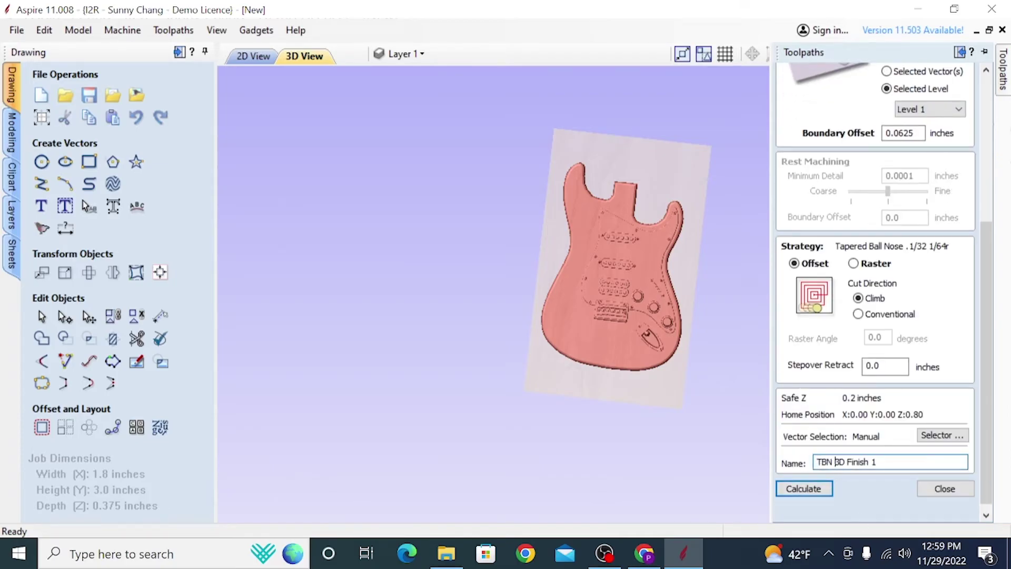
{"action": "type", "text": "1/32 -"}
{"action": "key", "text": "Return"}
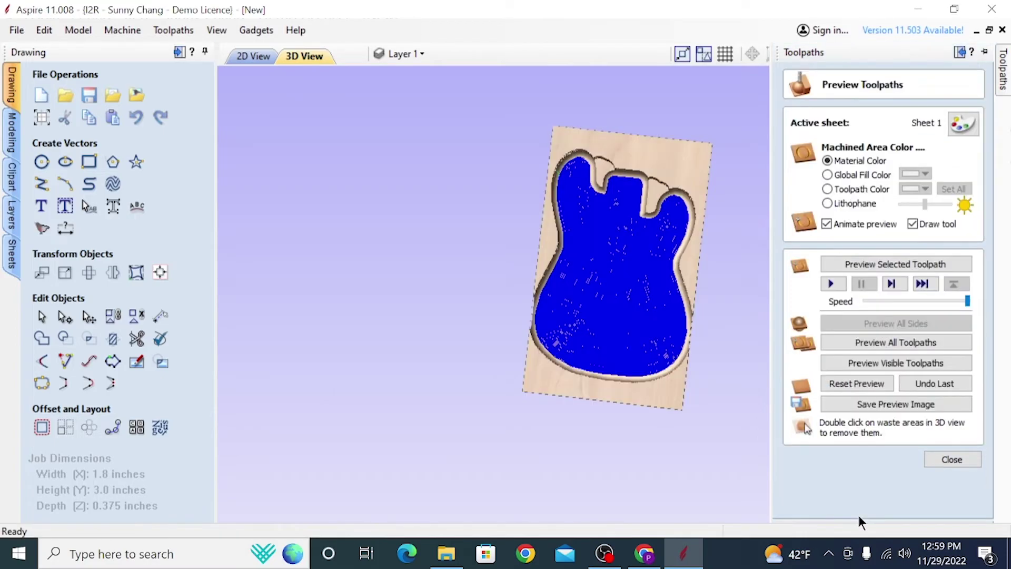
Step: Reset the preview and simulate the visible roughing and finishing toolpaths on the material
{"action": "left_click", "coordinate": [928, 450]}
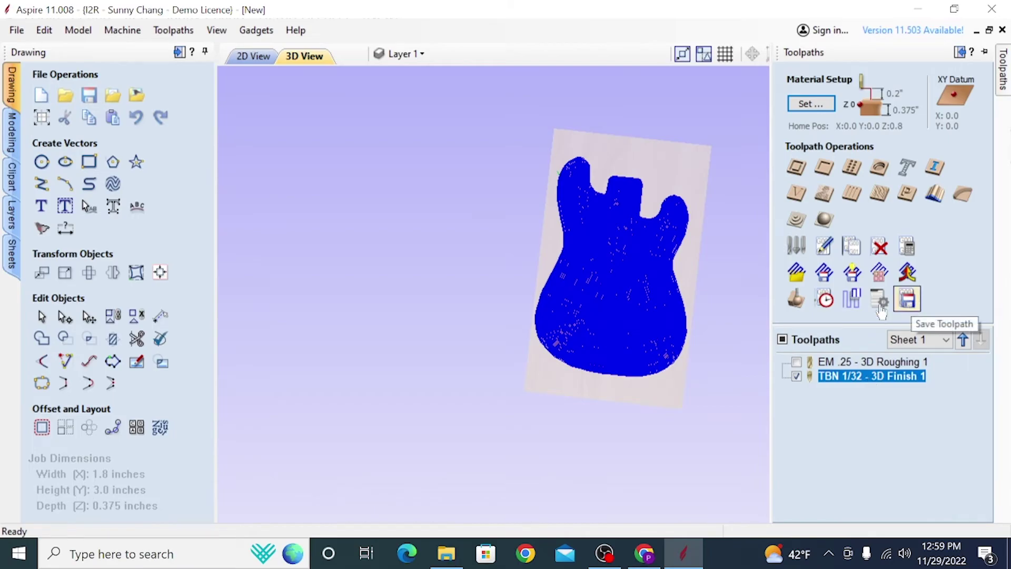
{"action": "left_click", "coordinate": [796, 299]}
{"action": "left_click", "coordinate": [856, 384]}
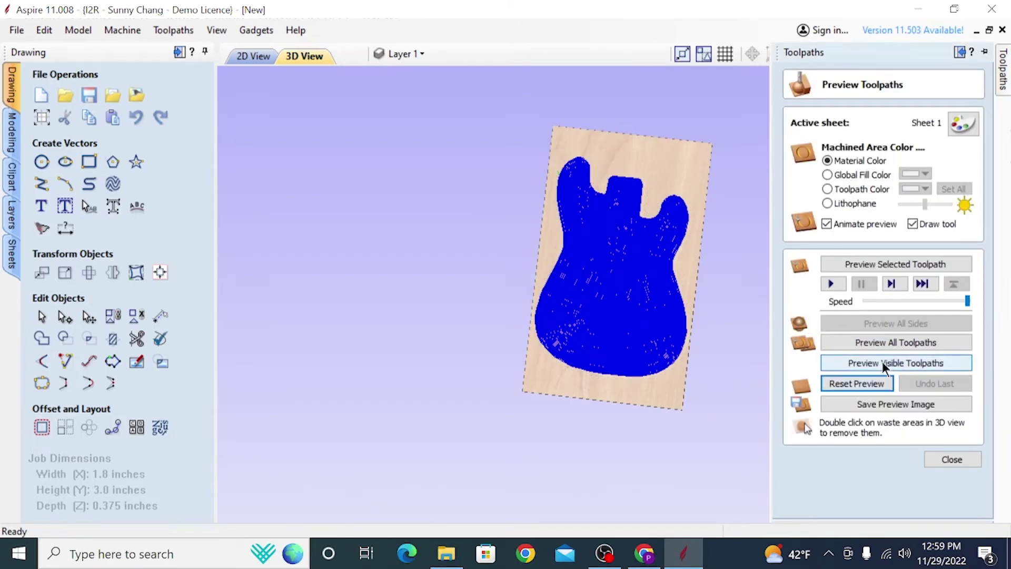
{"action": "left_click", "coordinate": [883, 363]}
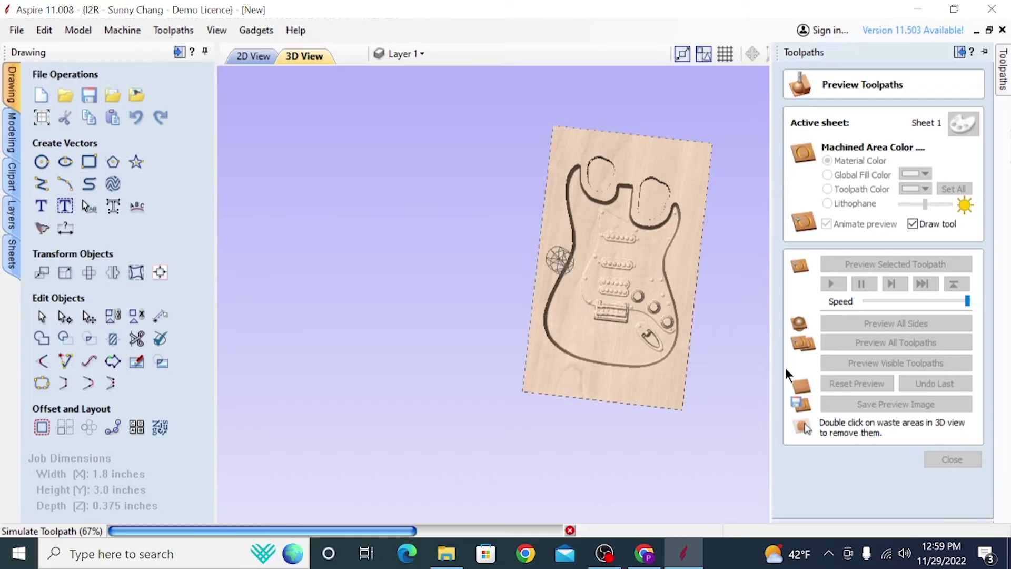
Step: Zoom, pan and rotate the 3D view to inspect the carved guitar detail
{"action": "scroll", "coordinate": [684, 359], "scroll_direction": "up", "scroll_amount": 2}
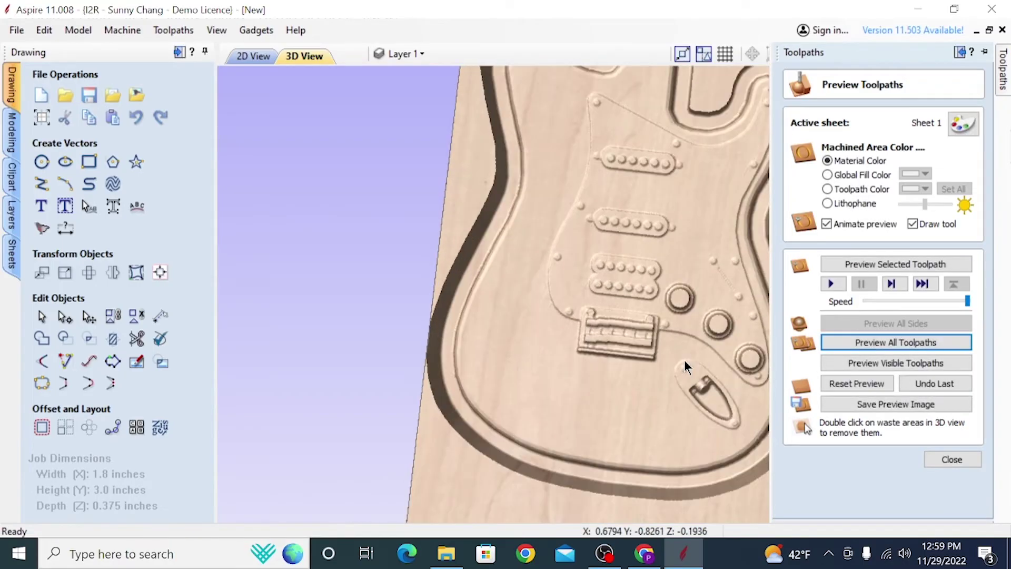
{"action": "scroll", "coordinate": [712, 400], "scroll_direction": "up", "scroll_amount": 3}
{"action": "scroll", "coordinate": [671, 362], "scroll_direction": "up", "scroll_amount": 2}
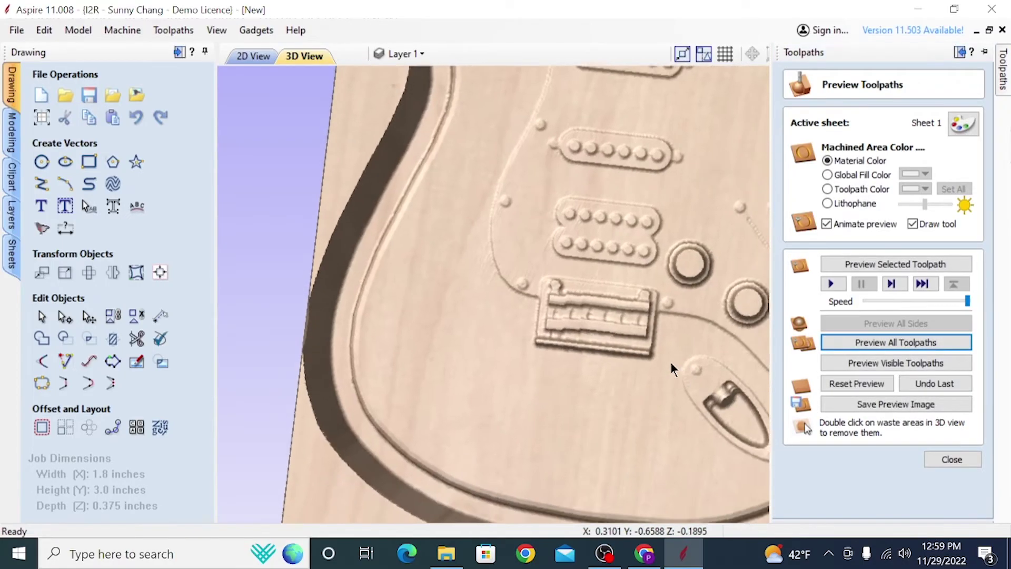
{"action": "scroll", "coordinate": [671, 361], "scroll_direction": "down", "scroll_amount": 2}
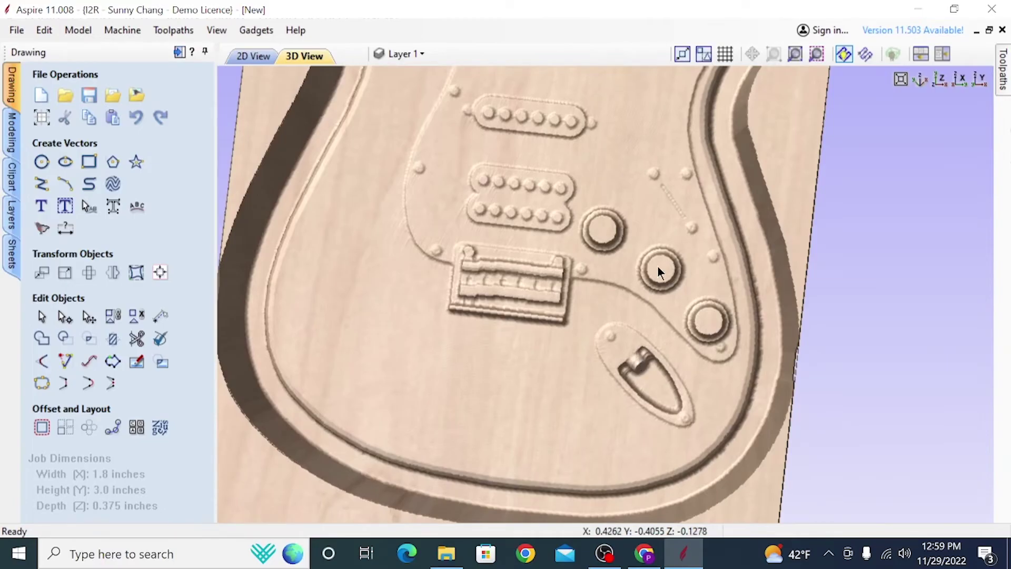
{"action": "left_click_drag", "start_coordinate": [641, 138], "coordinate": [582, 331]}
{"action": "scroll", "coordinate": [605, 295], "scroll_direction": "down", "scroll_amount": 2}
{"action": "left_click_drag", "start_coordinate": [532, 287], "coordinate": [570, 264]}
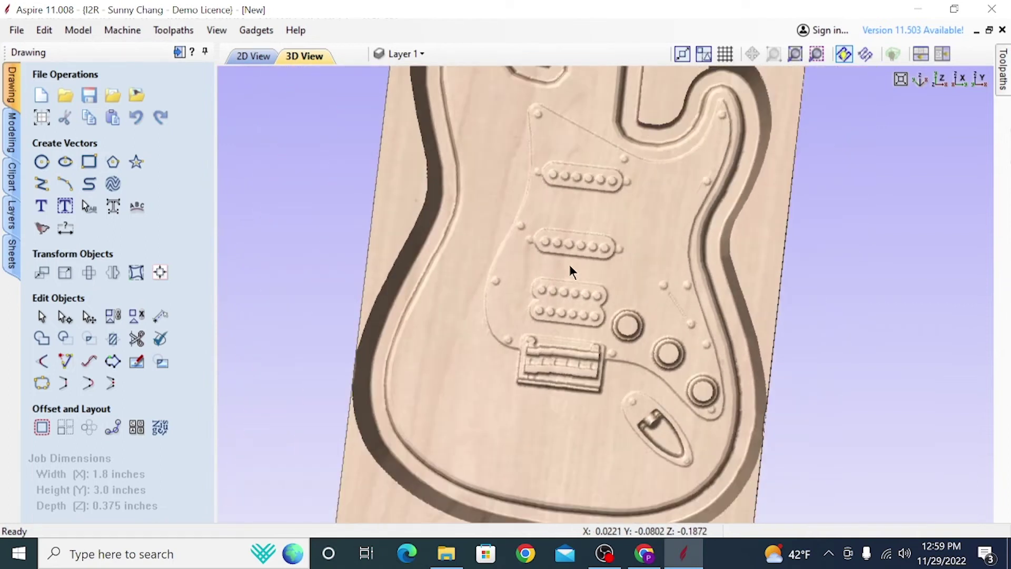
{"action": "scroll", "coordinate": [682, 273], "scroll_direction": "down", "scroll_amount": 2}
{"action": "left_click_drag", "start_coordinate": [653, 302], "coordinate": [643, 343]}
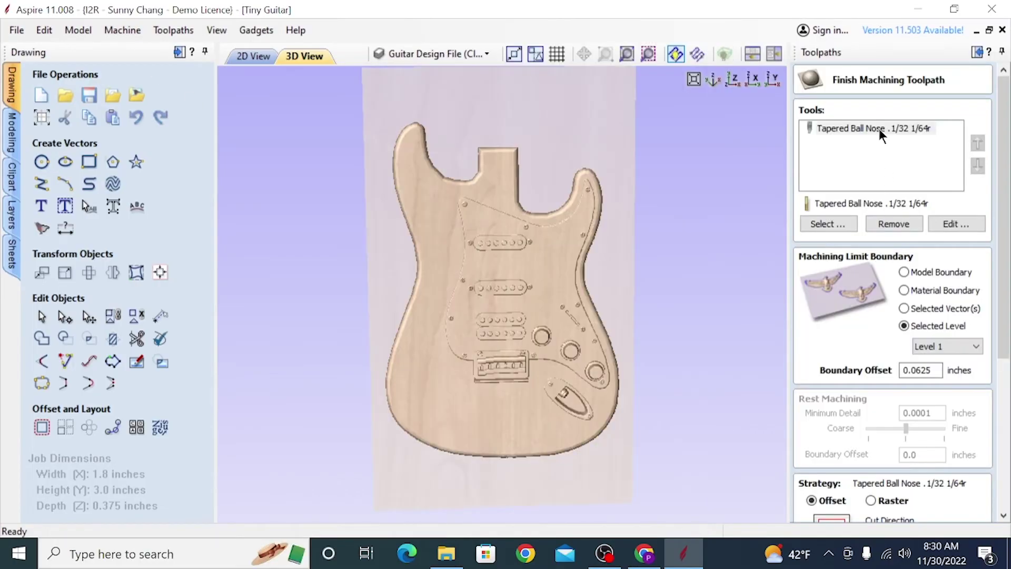
Step: Edit the tapered ball nose tool and change its stepover to 50%
{"action": "left_click", "coordinate": [959, 228]}
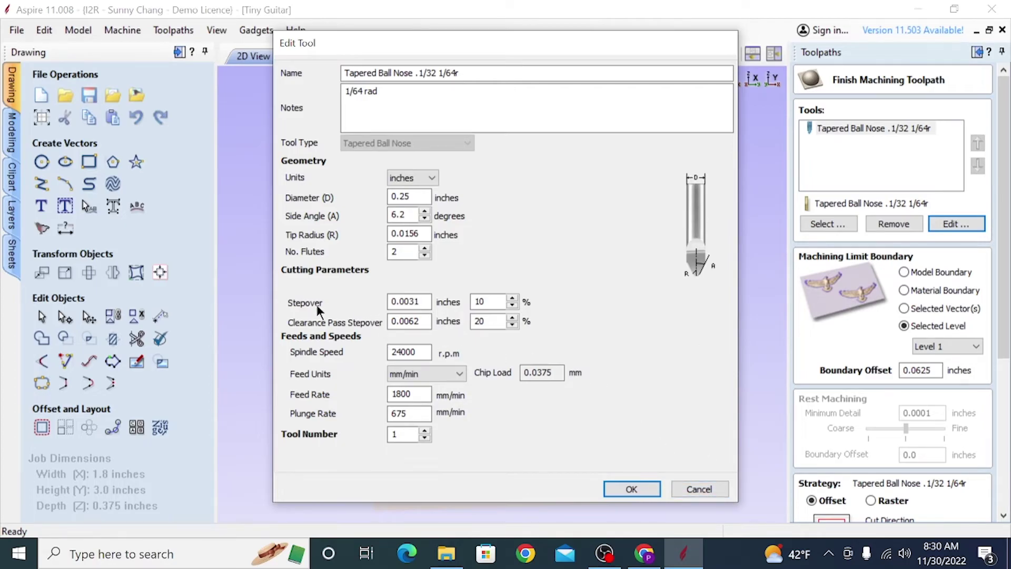
{"action": "left_click", "coordinate": [427, 301]}
{"action": "double_click", "coordinate": [427, 301]}
{"action": "left_click", "coordinate": [391, 301]}
{"action": "double_click", "coordinate": [485, 304]}
{"action": "type", "text": "10"}
{"action": "left_click_drag", "start_coordinate": [488, 302], "coordinate": [464, 304]}
{"action": "type", "text": "50"}
{"action": "left_click", "coordinate": [653, 488]}
Step: Recalculate the finishing toolpath and preview all toolpaths to see the 50% stepover surface
{"action": "scroll", "coordinate": [845, 417], "scroll_direction": "down", "scroll_amount": 5}
{"action": "left_click", "coordinate": [834, 488]}
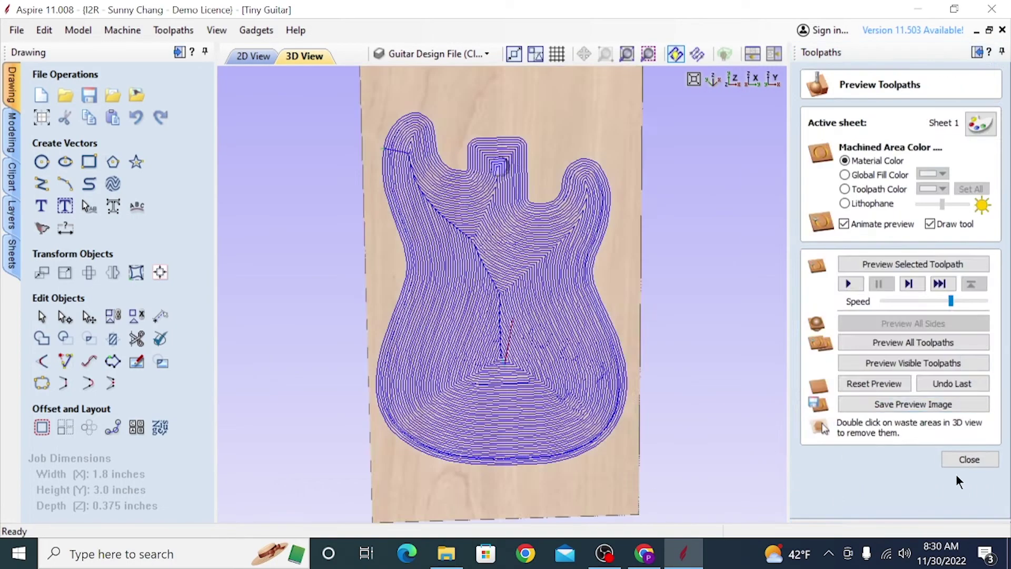
{"action": "left_click", "coordinate": [964, 458]}
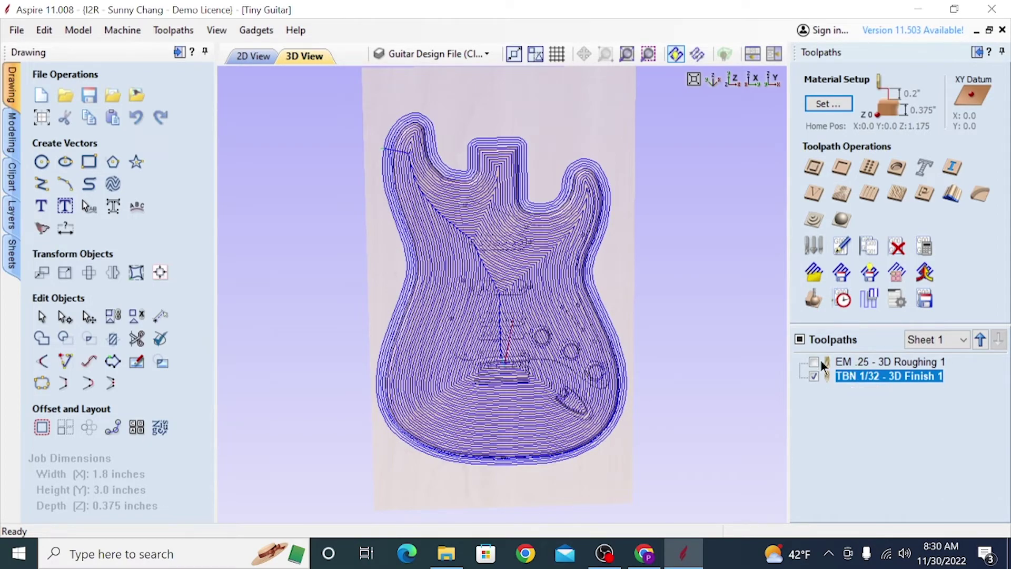
{"action": "left_click", "coordinate": [813, 298]}
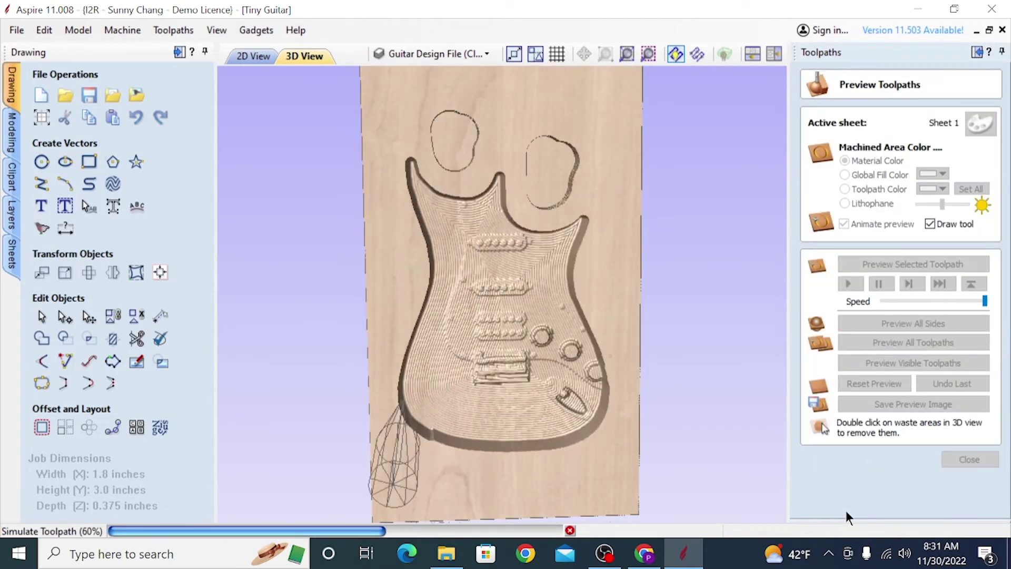
{"action": "left_click_drag", "start_coordinate": [584, 346], "coordinate": [507, 336]}
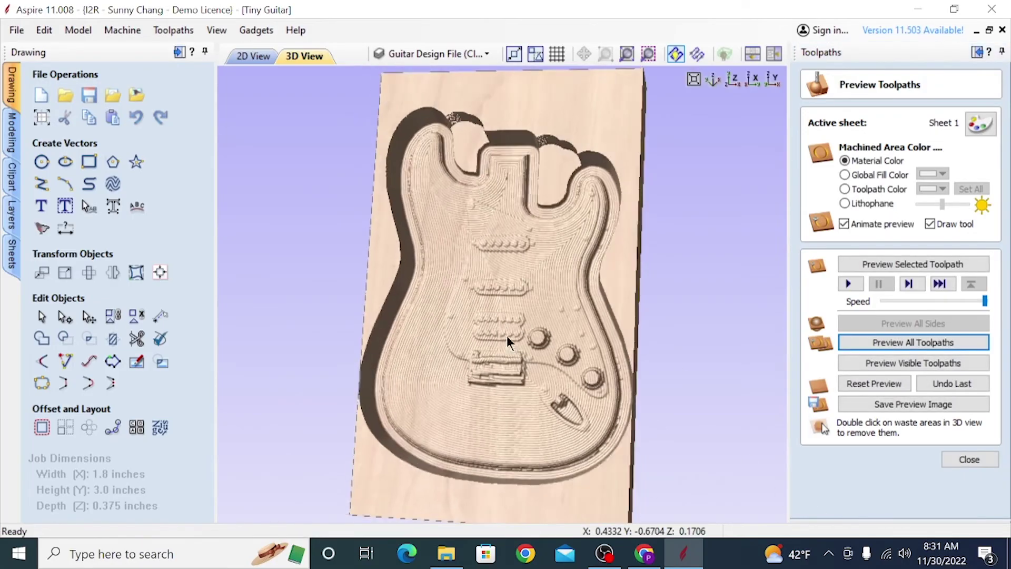
{"action": "scroll", "coordinate": [548, 337], "scroll_direction": "up", "scroll_amount": 5}
{"action": "scroll", "coordinate": [478, 343], "scroll_direction": "down", "scroll_amount": 5}
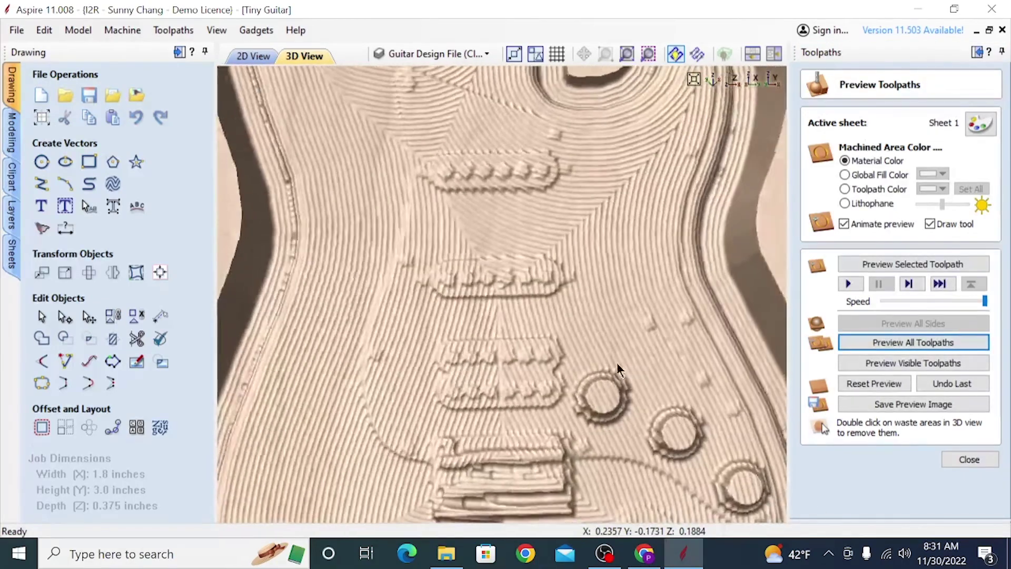
{"action": "scroll", "coordinate": [661, 390], "scroll_direction": "up", "scroll_amount": 10}
{"action": "scroll", "coordinate": [637, 384], "scroll_direction": "down", "scroll_amount": 8}
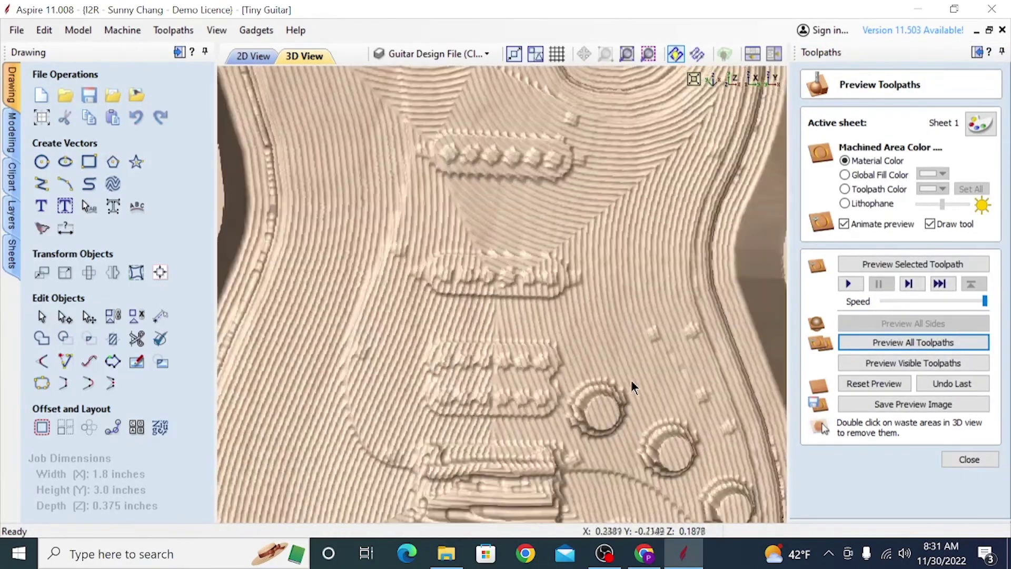
Step: Set the tool stepover to 1% and recalculate the finishing toolpath
{"action": "left_click_drag", "start_coordinate": [576, 379], "coordinate": [466, 375]}
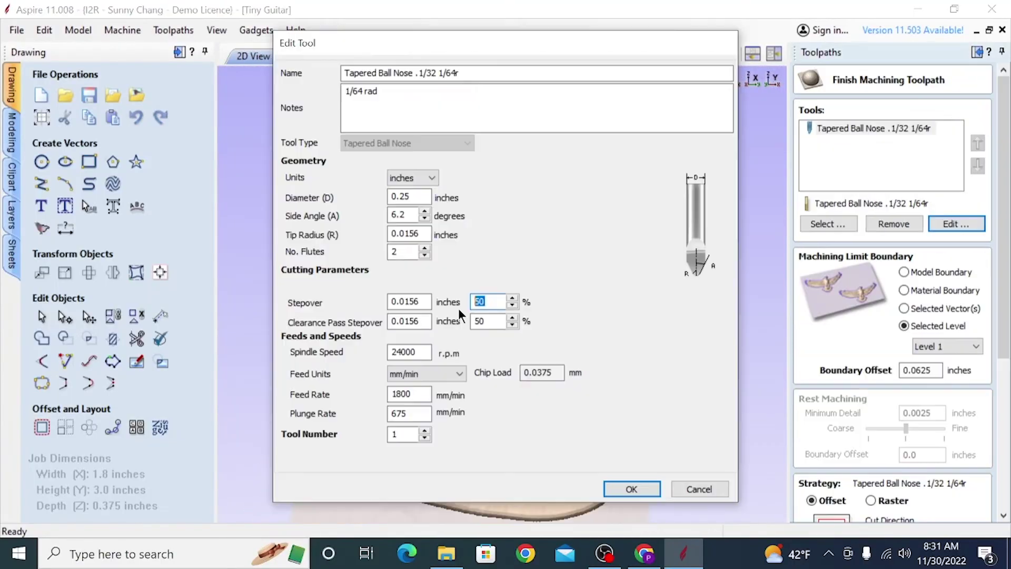
{"action": "type", "text": "1"}
{"action": "key", "text": "Return"}
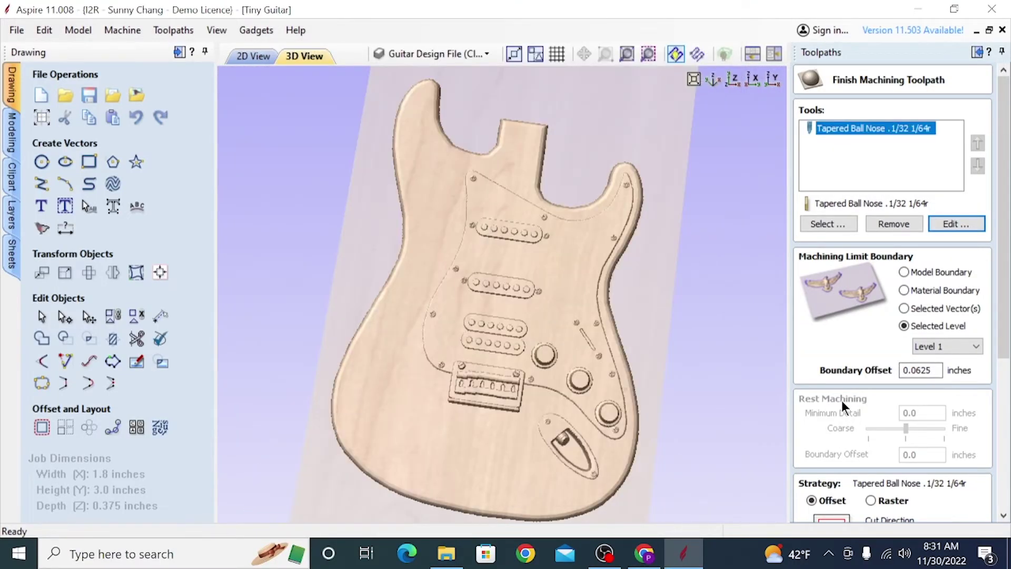
{"action": "scroll", "coordinate": [838, 401], "scroll_direction": "down", "scroll_amount": 3}
{"action": "scroll", "coordinate": [838, 401], "scroll_direction": "down", "scroll_amount": 2}
{"action": "left_click", "coordinate": [825, 489]}
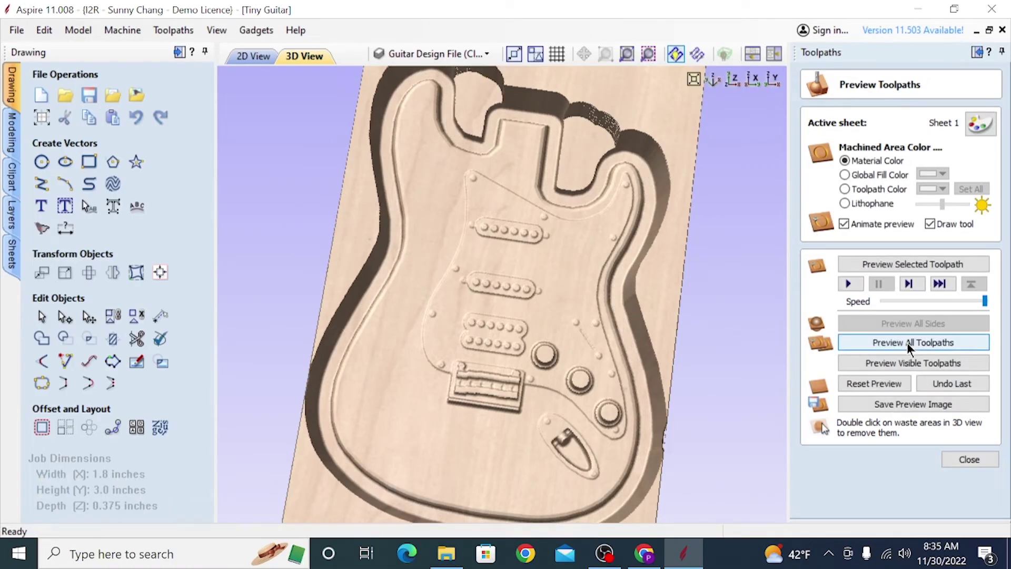
{"action": "left_click", "coordinate": [962, 454]}
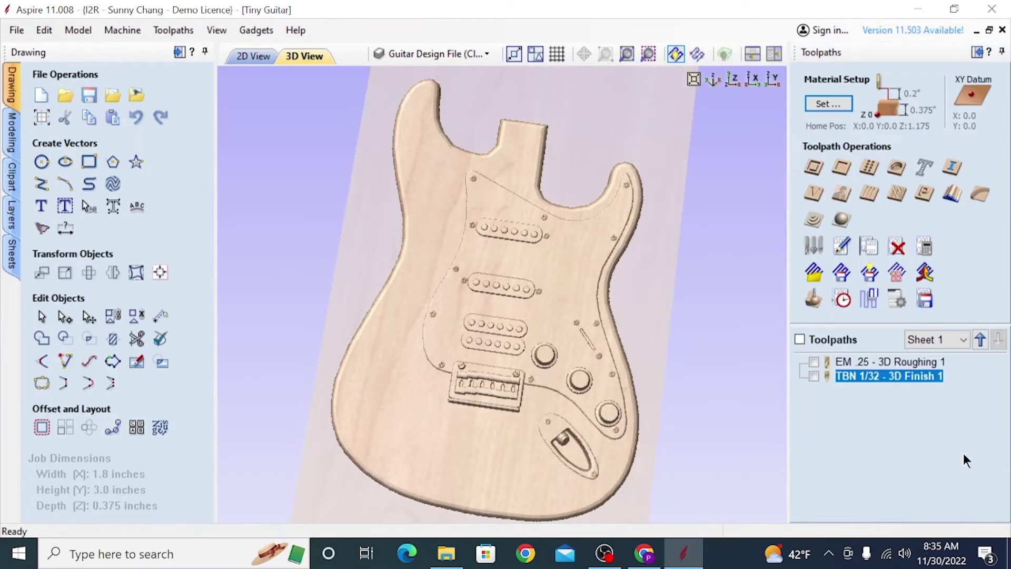
Step: Reopen TBN 1/32 - 3D Finish 1, set the tool stepover back to 10% and recalculate
{"action": "double_click", "coordinate": [856, 379]}
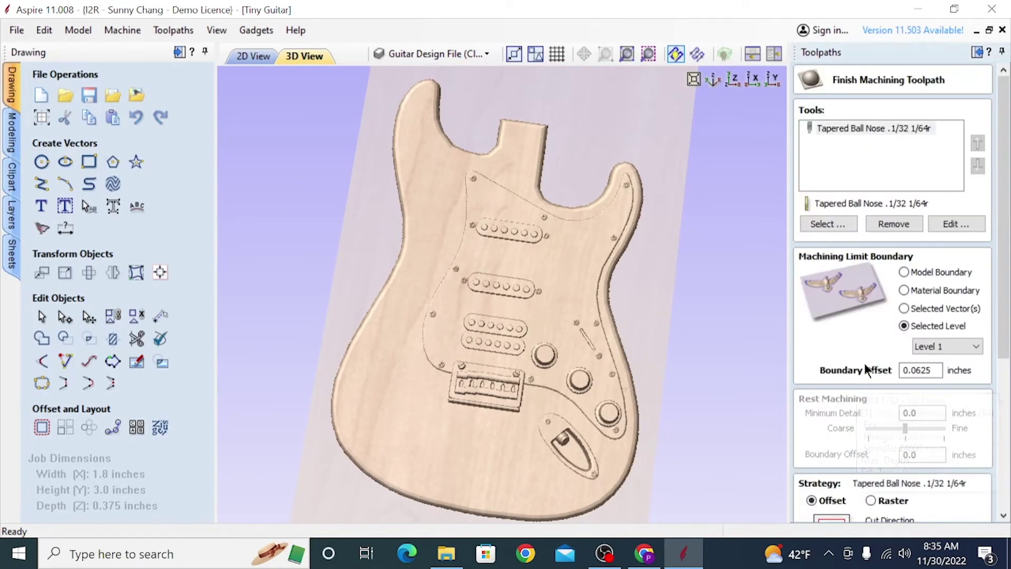
{"action": "left_click", "coordinate": [879, 128]}
{"action": "left_click", "coordinate": [952, 226]}
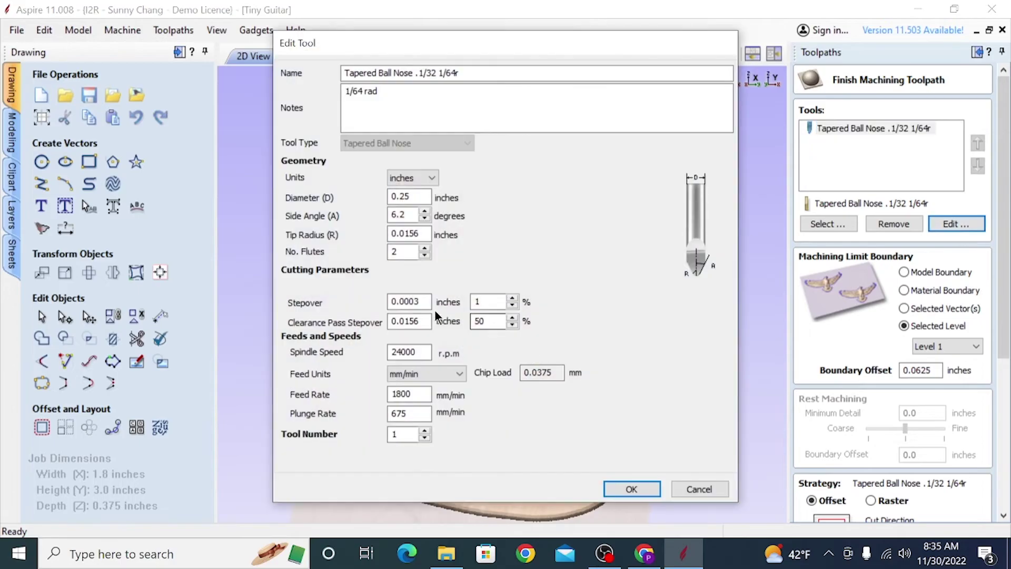
{"action": "double_click", "coordinate": [500, 301]}
{"action": "type", "text": "10"}
{"action": "key", "text": "Return"}
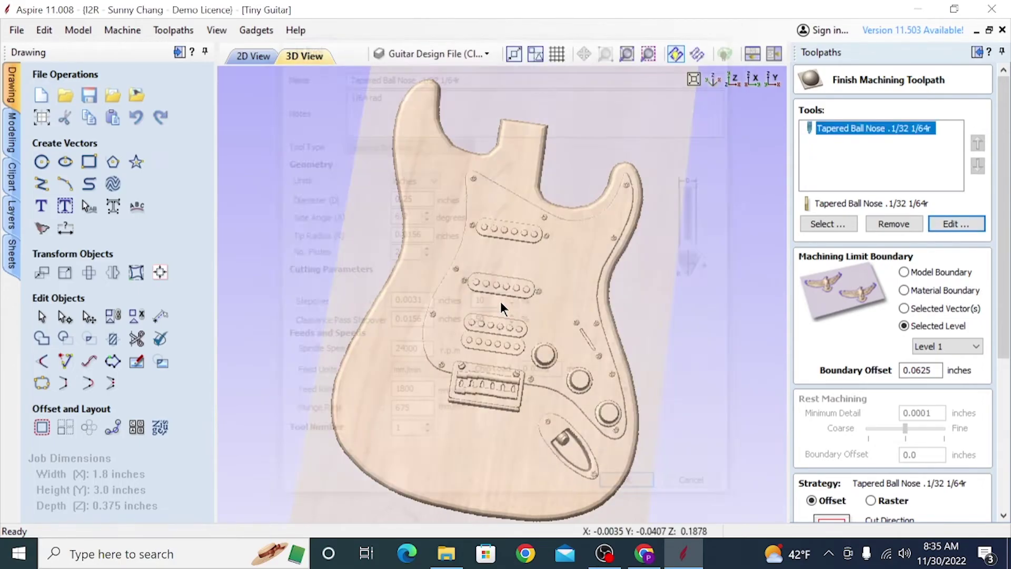
{"action": "scroll", "coordinate": [839, 319], "scroll_direction": "down", "scroll_amount": 5}
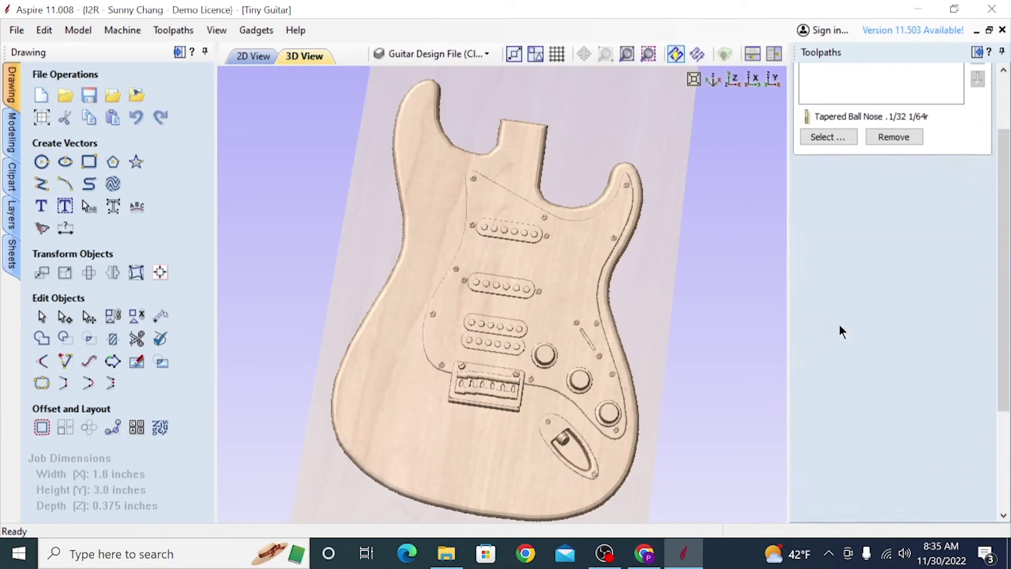
{"action": "left_click", "coordinate": [816, 480]}
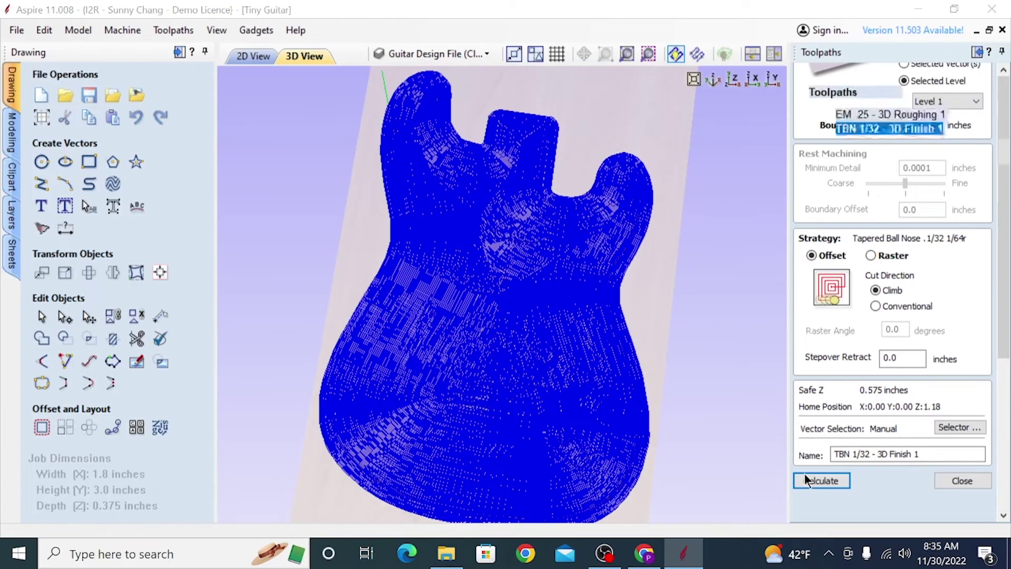
Step: Draw a 0.1255-inch diameter circle centred in the guitar's neck tab
{"action": "left_click", "coordinate": [969, 460]}
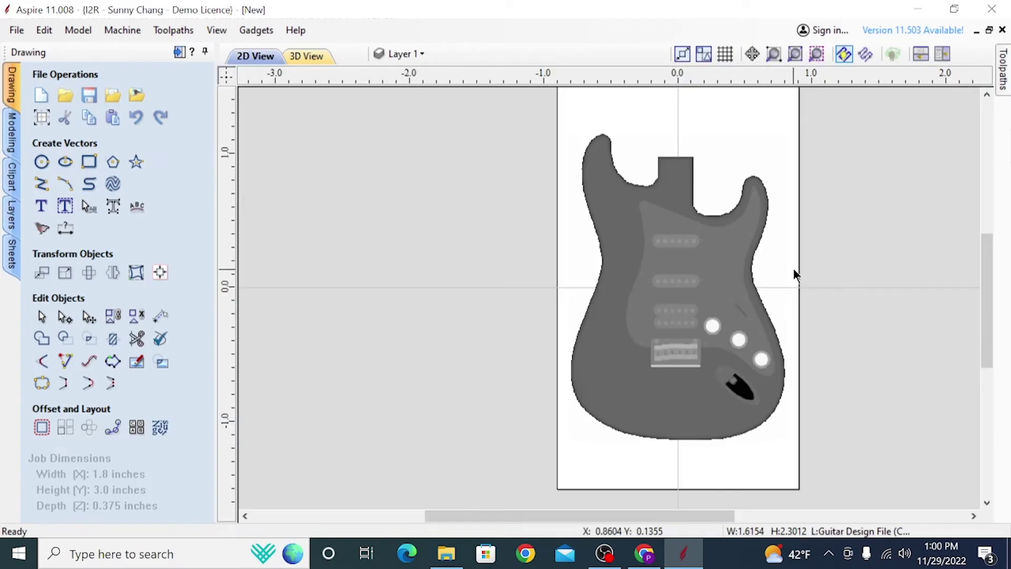
{"action": "left_click", "coordinate": [536, 187]}
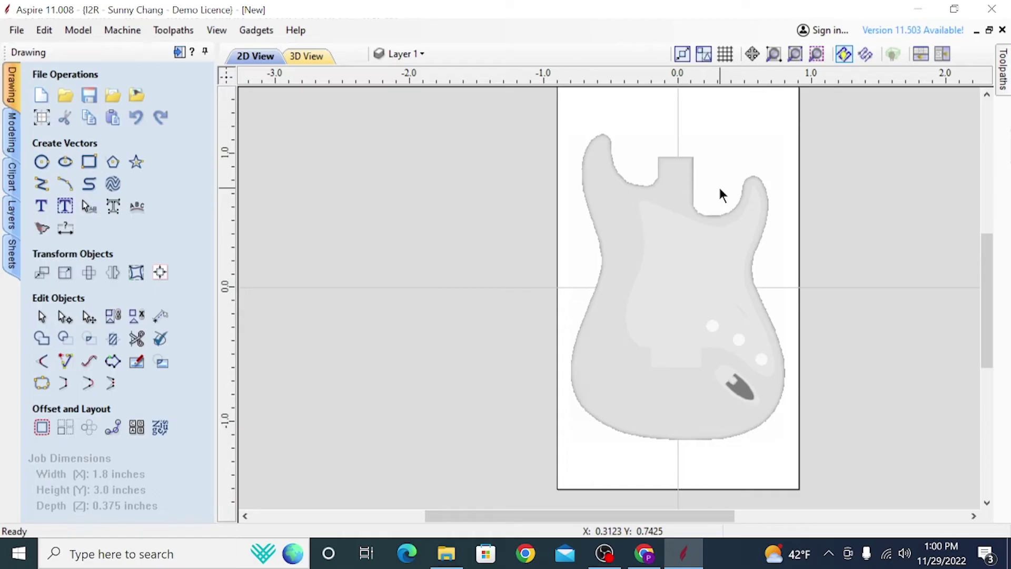
{"action": "left_click", "coordinate": [41, 161]}
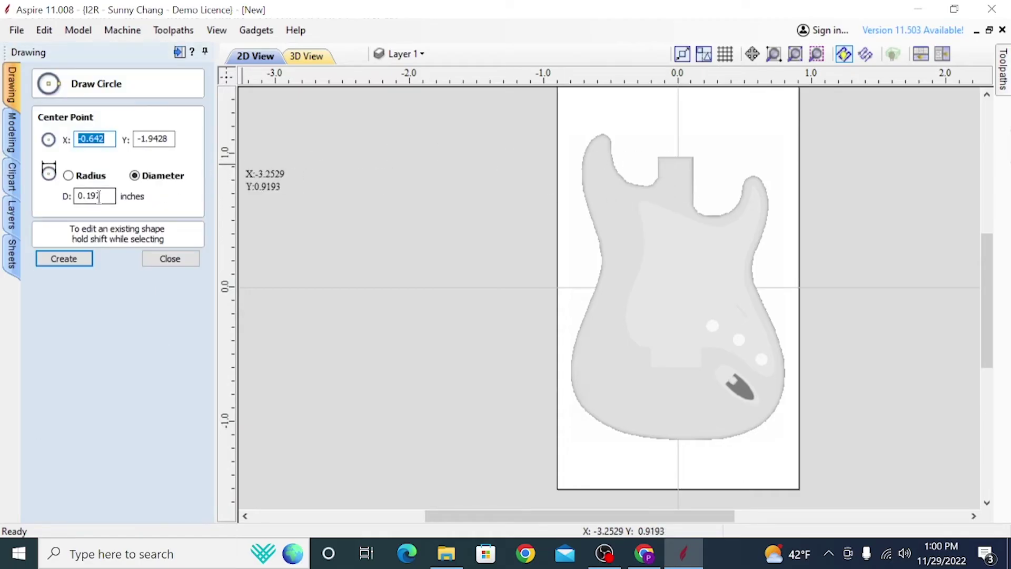
{"action": "left_click", "coordinate": [112, 198]}
{"action": "key", "text": "BackSpace"}
{"action": "key", "text": "BackSpace"}
{"action": "type", "text": "25"}
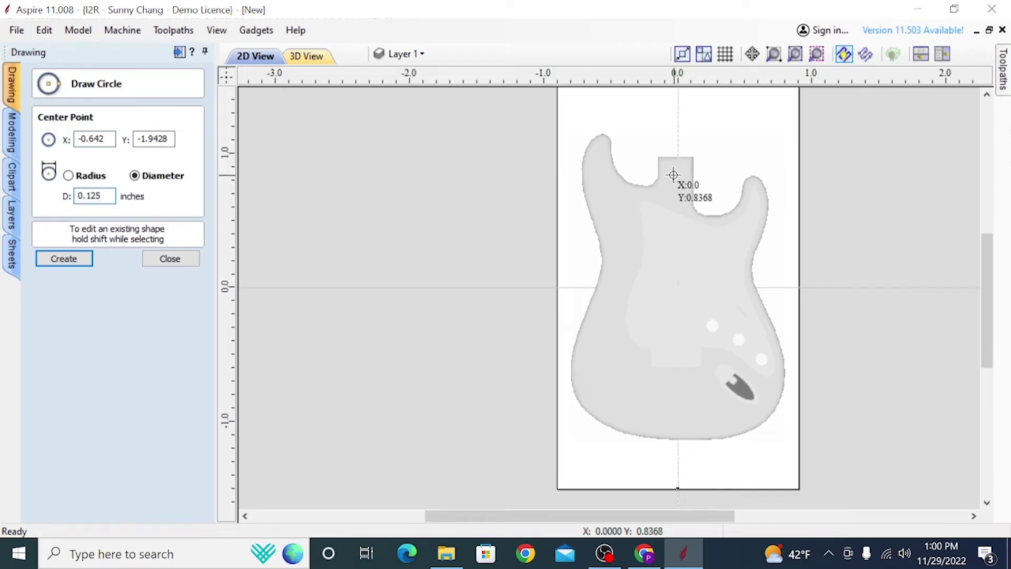
{"action": "left_click", "coordinate": [676, 175]}
{"action": "scroll", "coordinate": [741, 169], "scroll_direction": "up", "scroll_amount": 3}
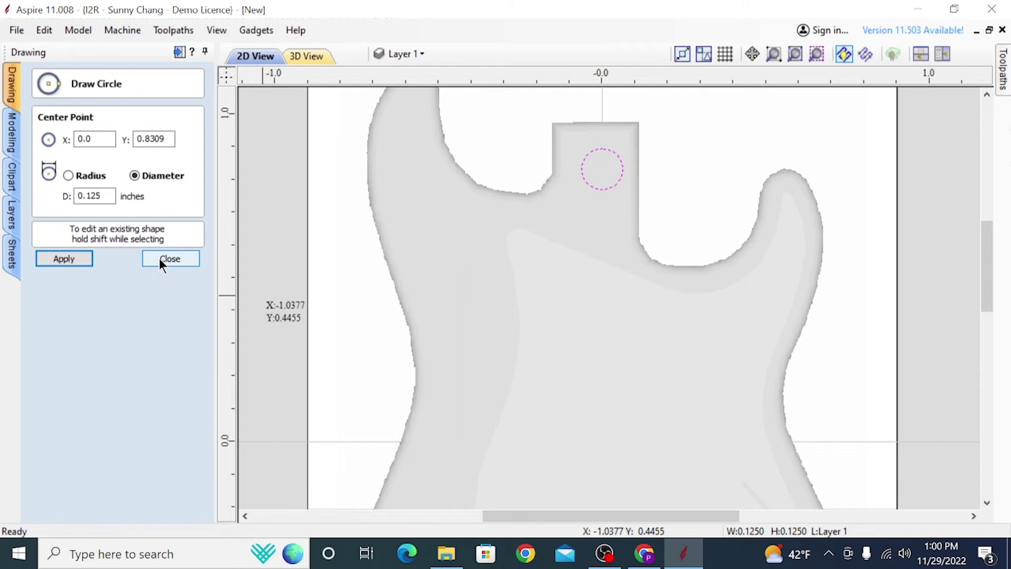
{"action": "left_click", "coordinate": [101, 195]}
{"action": "type", "text": "5"}
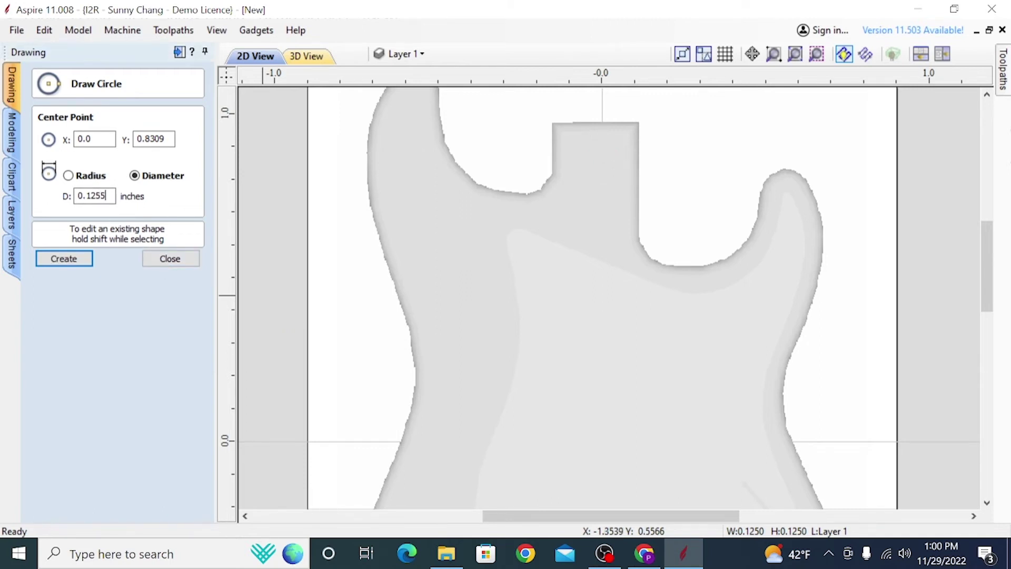
{"action": "left_click", "coordinate": [602, 163]}
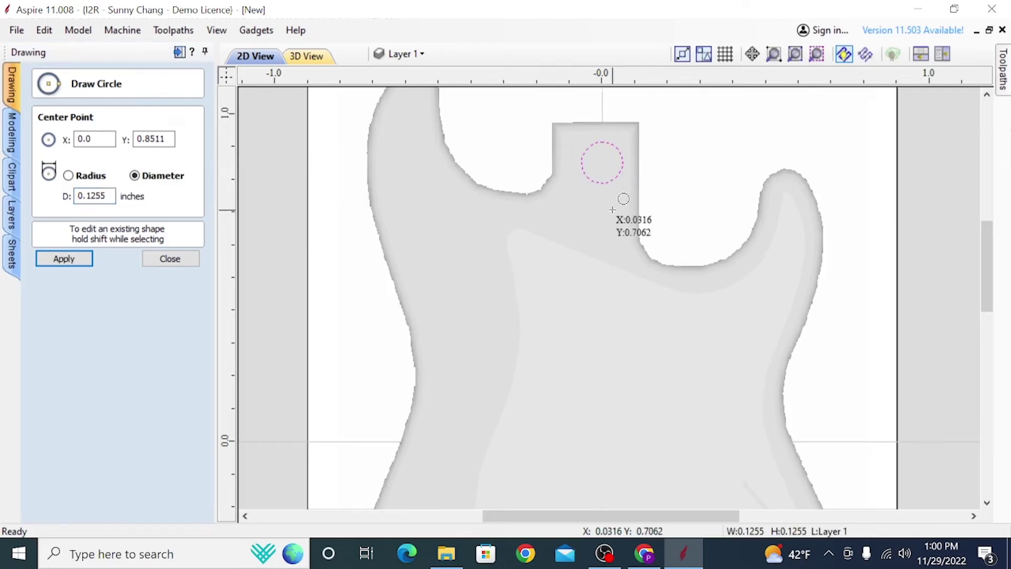
{"action": "left_click", "coordinate": [158, 259]}
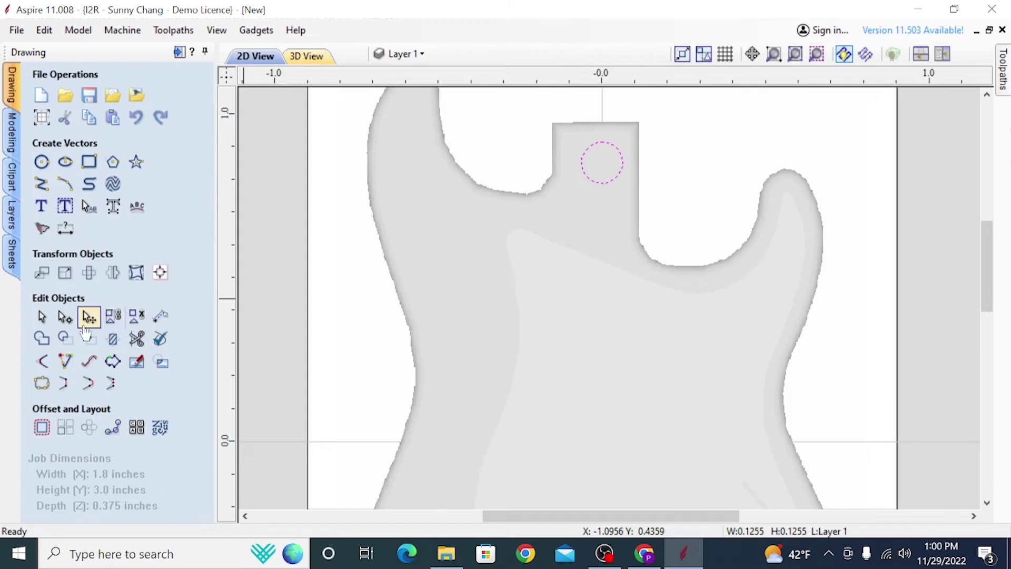
Step: Select the new circle and zoom in to check its position
{"action": "left_click", "coordinate": [89, 316]}
{"action": "scroll", "coordinate": [585, 181], "scroll_direction": "up", "scroll_amount": 2}
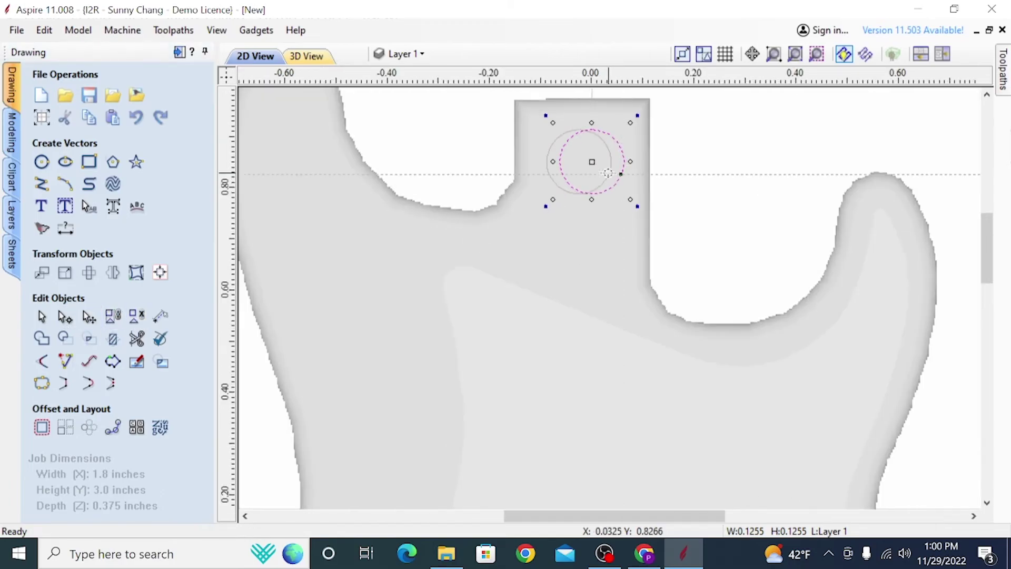
{"action": "scroll", "coordinate": [626, 143], "scroll_direction": "down", "scroll_amount": 2}
{"action": "scroll", "coordinate": [630, 142], "scroll_direction": "up", "scroll_amount": 1}
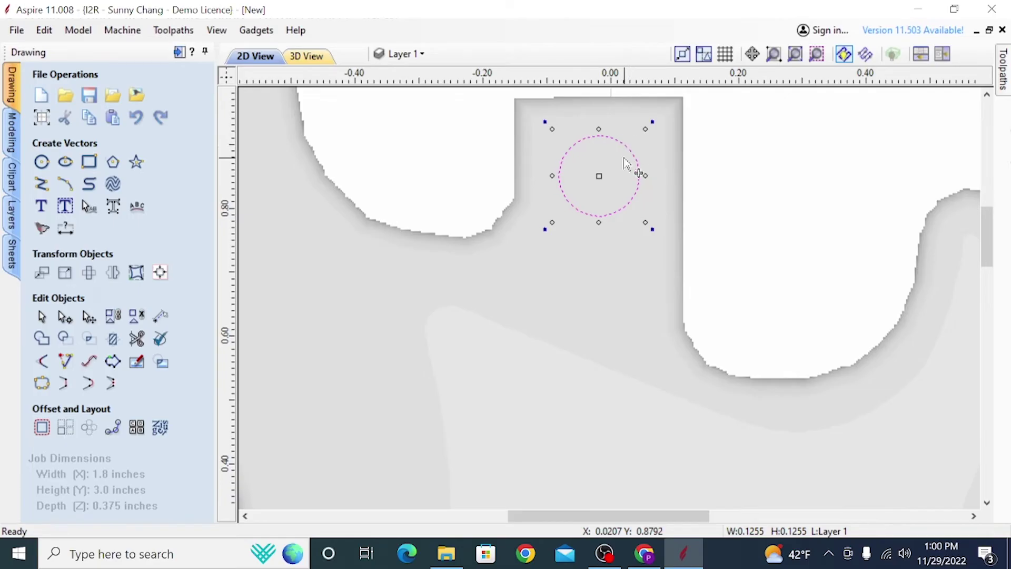
{"action": "scroll", "coordinate": [629, 164], "scroll_direction": "up", "scroll_amount": 1}
{"action": "scroll", "coordinate": [636, 169], "scroll_direction": "down", "scroll_amount": 2}
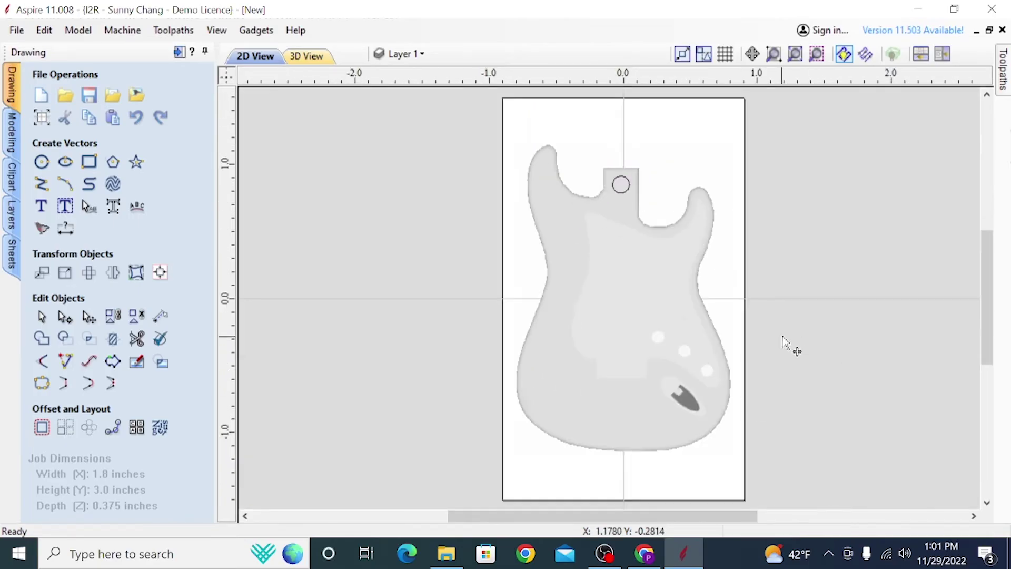
Step: Start a pocket toolpath with cut depth z, replacing the tool with the 1/8-inch end mill
{"action": "left_click", "coordinate": [1003, 68]}
{"action": "left_click", "coordinate": [974, 458]}
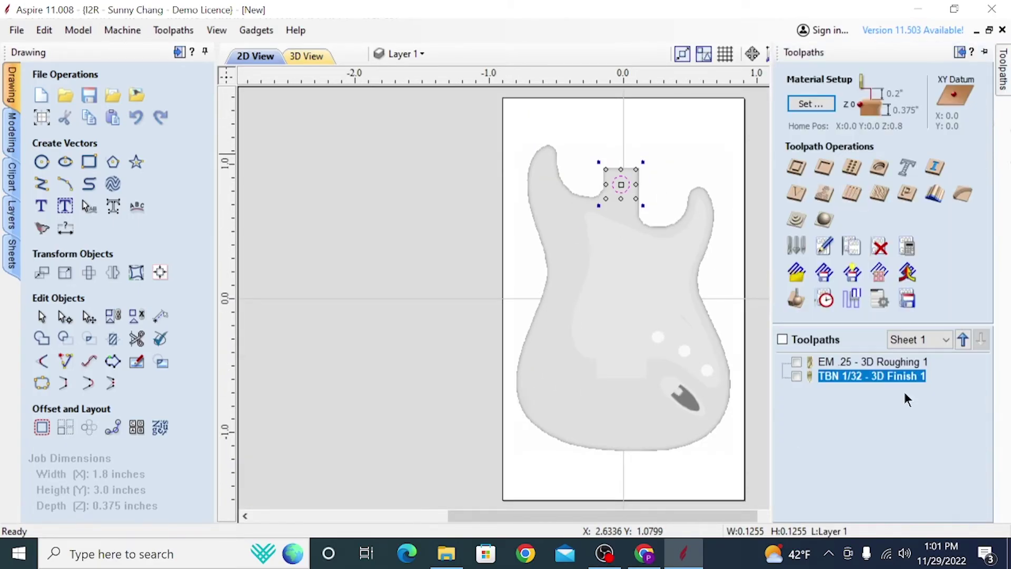
{"action": "left_click", "coordinate": [817, 175]}
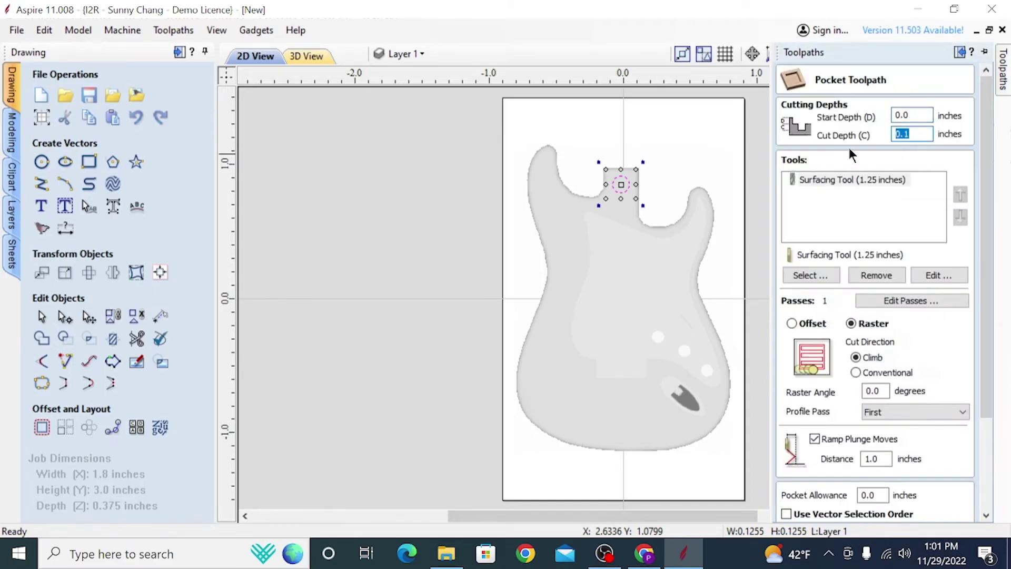
{"action": "type", "text": "z"}
{"action": "scroll", "coordinate": [853, 153], "scroll_direction": "down", "scroll_amount": 1}
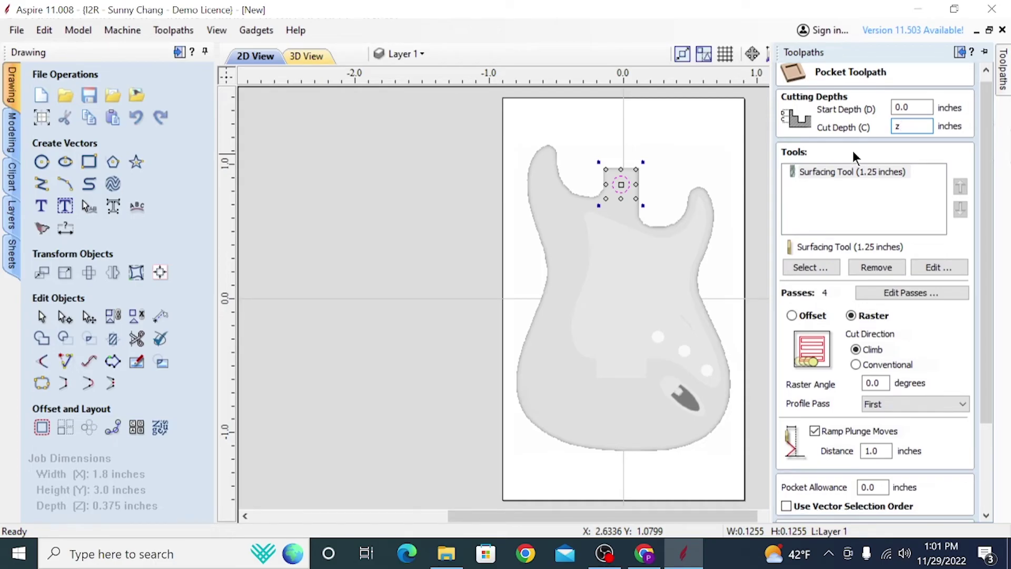
{"action": "left_click", "coordinate": [885, 178]}
{"action": "left_click", "coordinate": [876, 269]}
{"action": "left_click", "coordinate": [831, 269]}
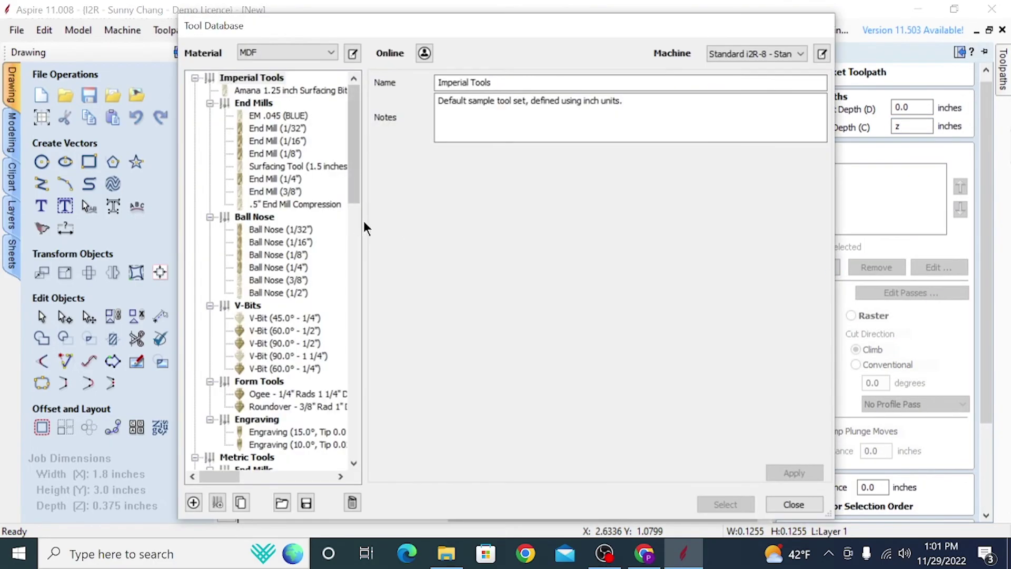
{"action": "double_click", "coordinate": [278, 153]}
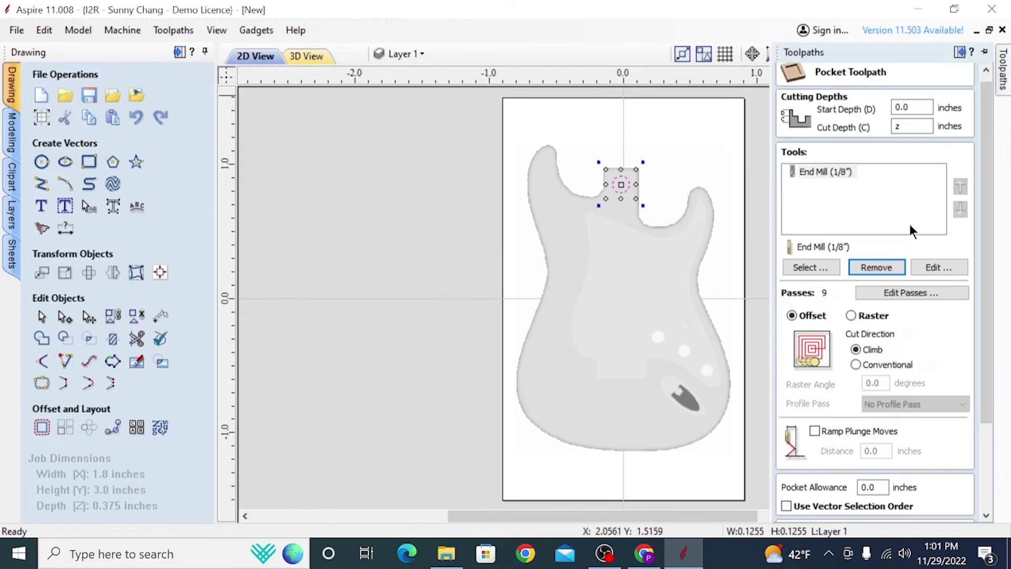
Step: Name the pocket toolpath 'EM .125 Pocket 1' and calculate it
{"action": "scroll", "coordinate": [841, 236], "scroll_direction": "down", "scroll_amount": 5}
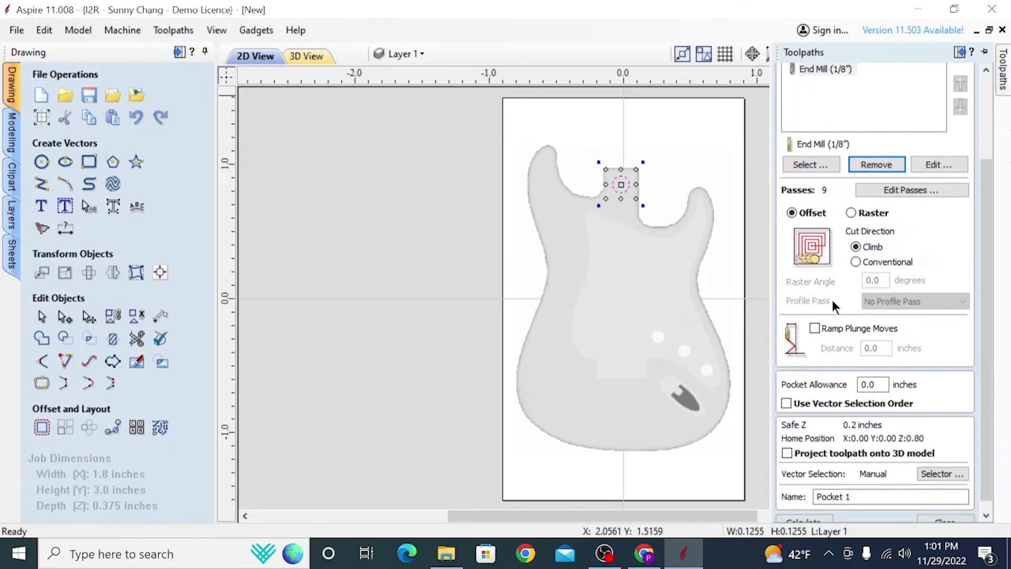
{"action": "scroll", "coordinate": [832, 299], "scroll_direction": "down", "scroll_amount": 1}
{"action": "left_click", "coordinate": [818, 486]}
{"action": "type", "text": "EM .125"}
{"action": "left_click", "coordinate": [803, 509]}
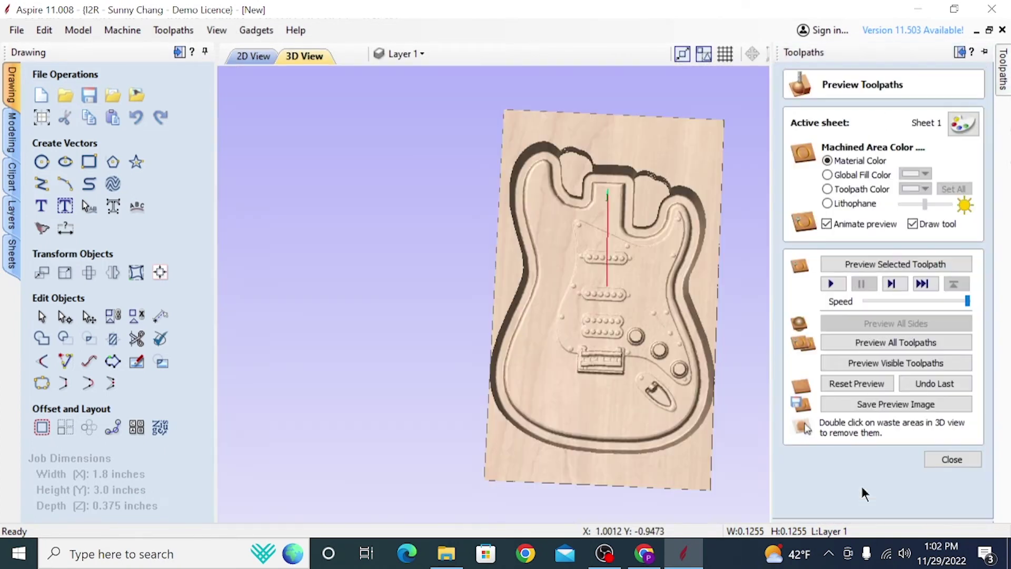
Step: Preview the visible toolpaths and rotate the 3D view to inspect the keychain hole
{"action": "left_click", "coordinate": [906, 364]}
{"action": "left_click_drag", "start_coordinate": [574, 261], "coordinate": [627, 291]}
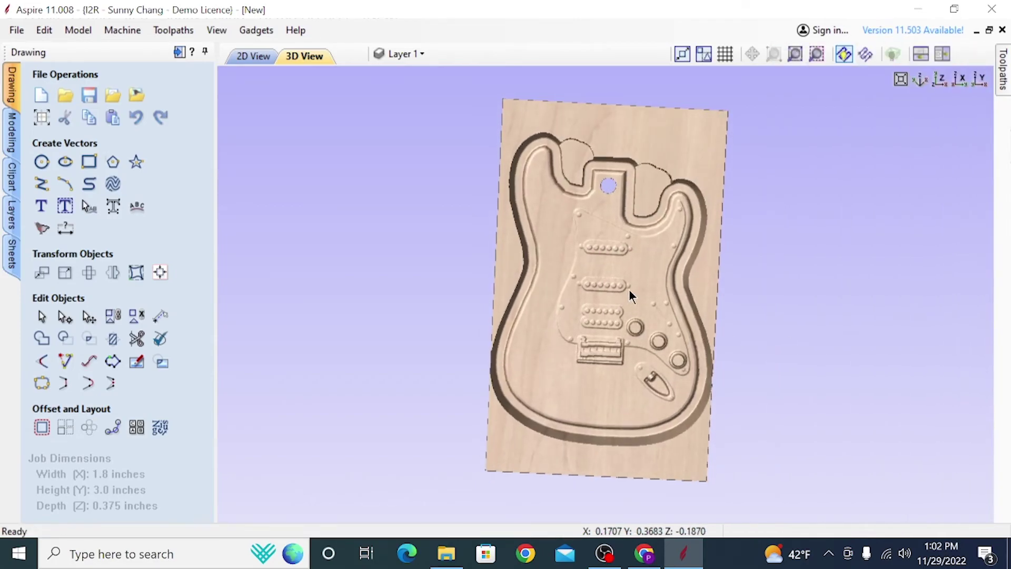
{"action": "left_click", "coordinate": [248, 57]}
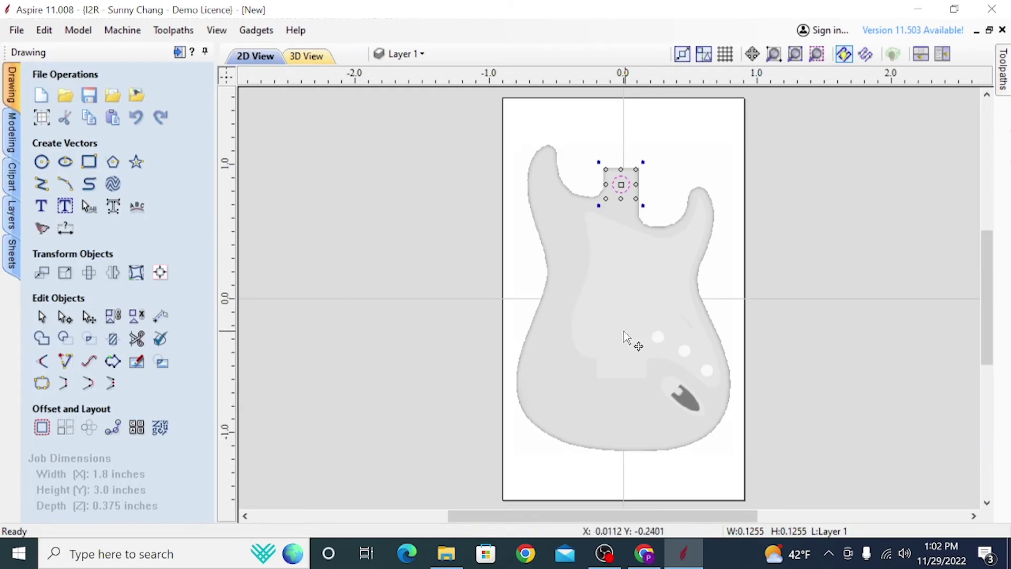
{"action": "left_click", "coordinate": [306, 56]}
{"action": "left_click_drag", "start_coordinate": [657, 230], "coordinate": [681, 298]}
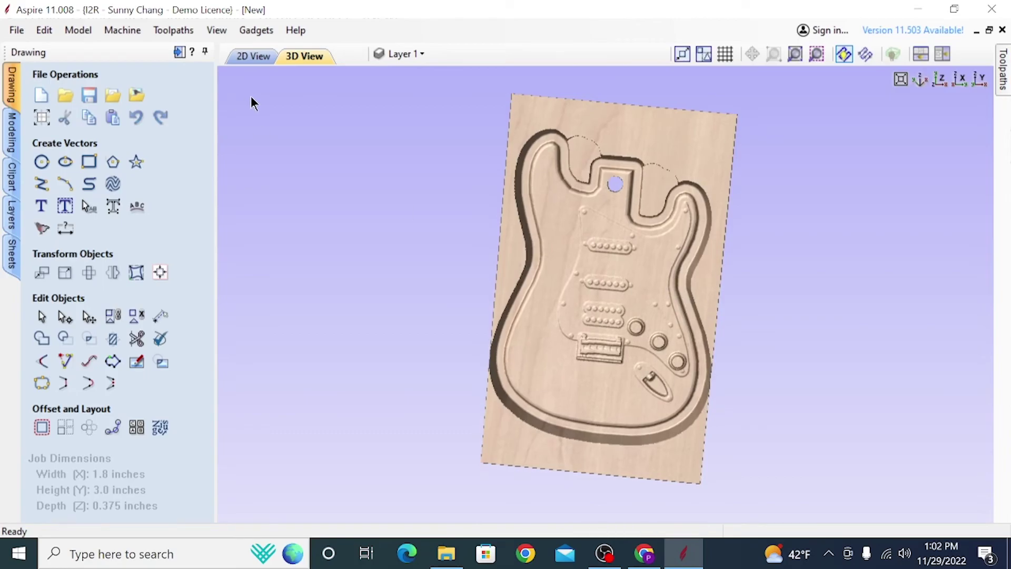
Step: Create a vector boundary around the selected guitar body component
{"action": "left_click", "coordinate": [256, 57]}
{"action": "left_click", "coordinate": [652, 271]}
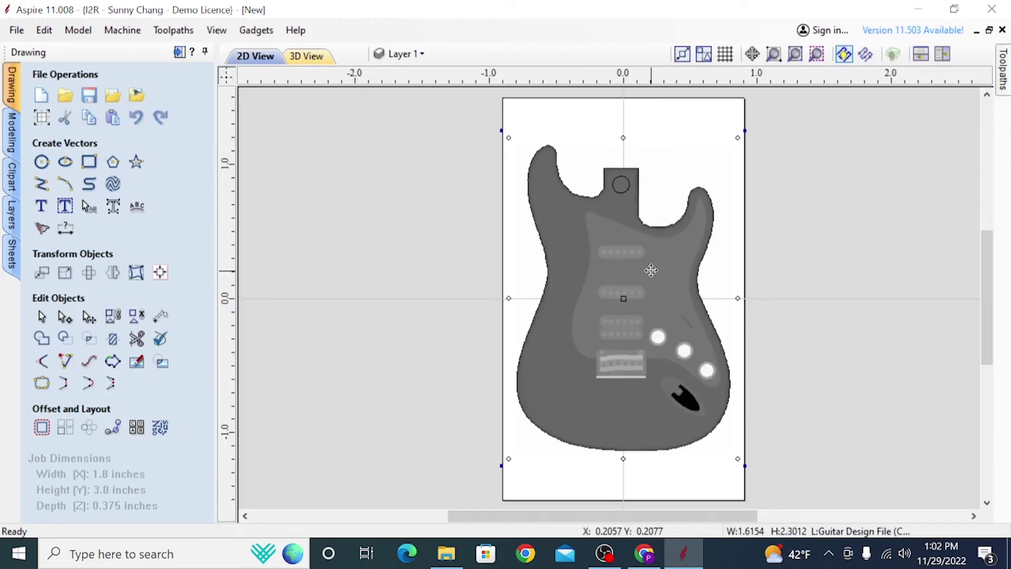
{"action": "left_click", "coordinate": [7, 145]}
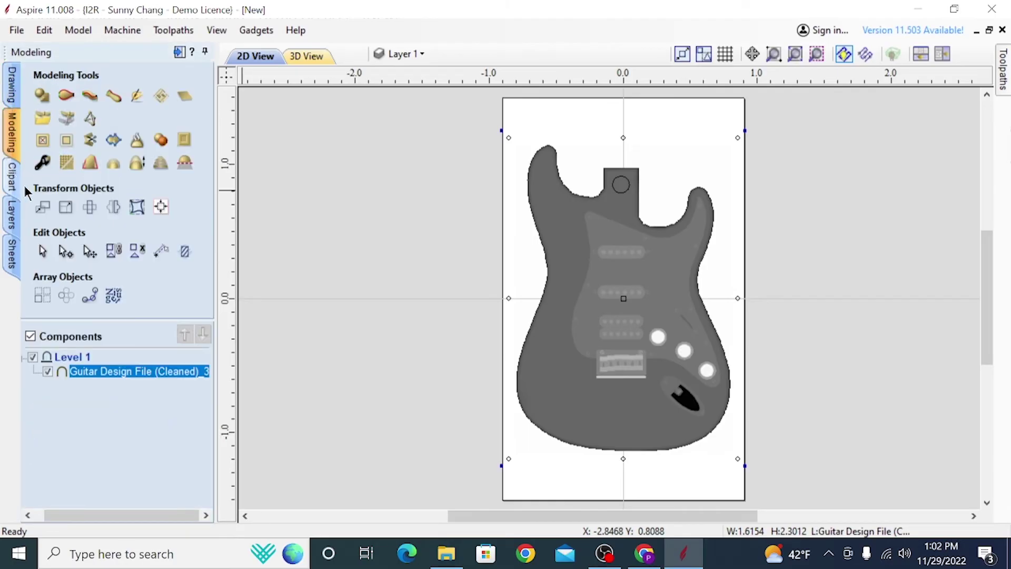
{"action": "left_click", "coordinate": [113, 140]}
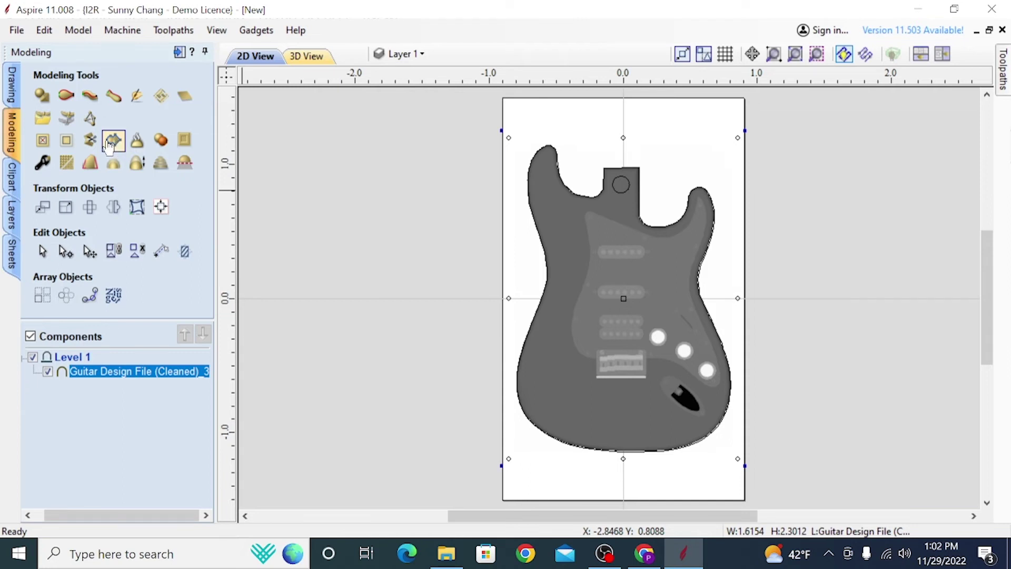
Step: Make the Guitar Design File (Cleaned)_3 layer active from the layer list
{"action": "left_click", "coordinate": [11, 85]}
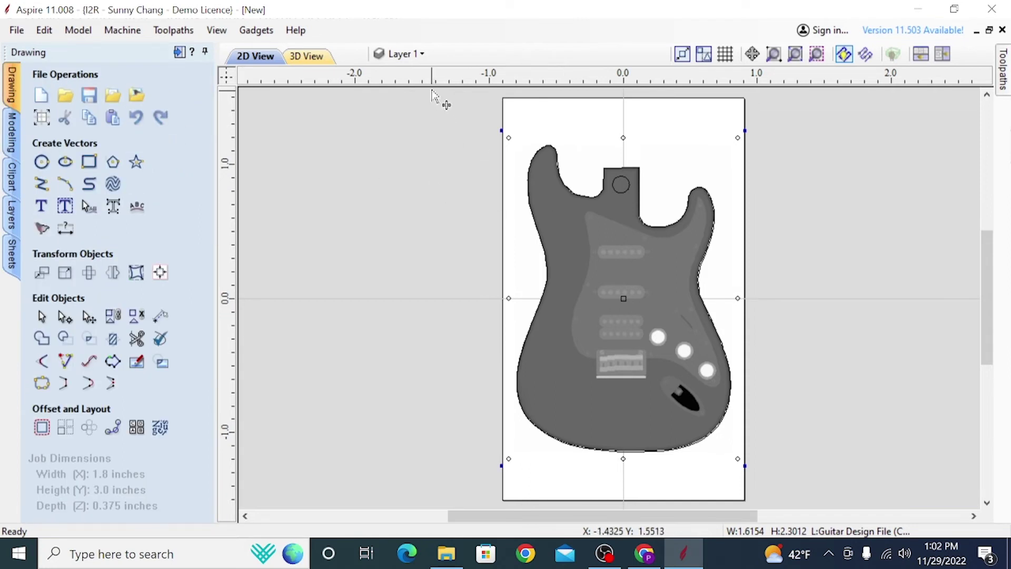
{"action": "left_click", "coordinate": [412, 55]}
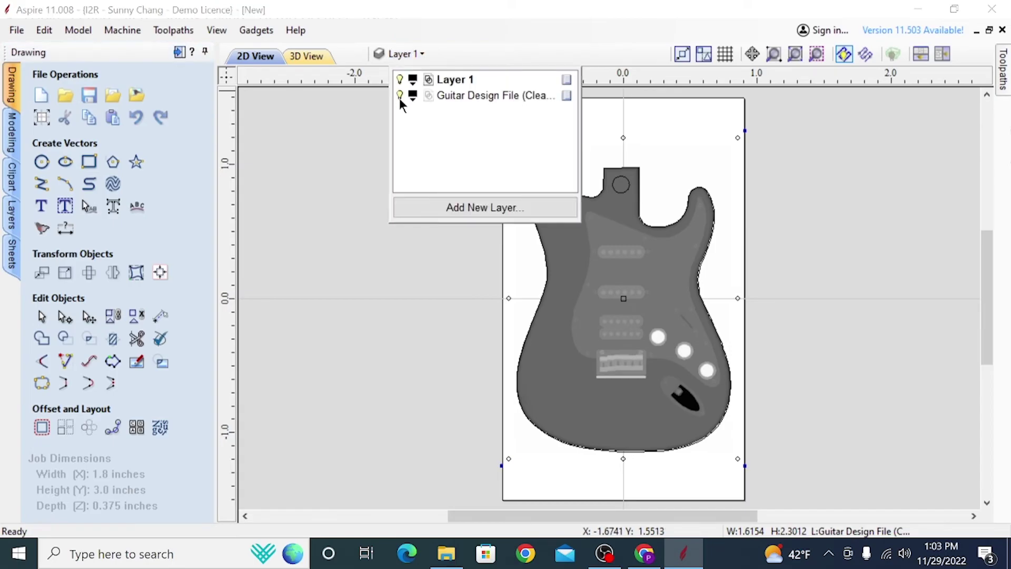
{"action": "left_click", "coordinate": [400, 95]}
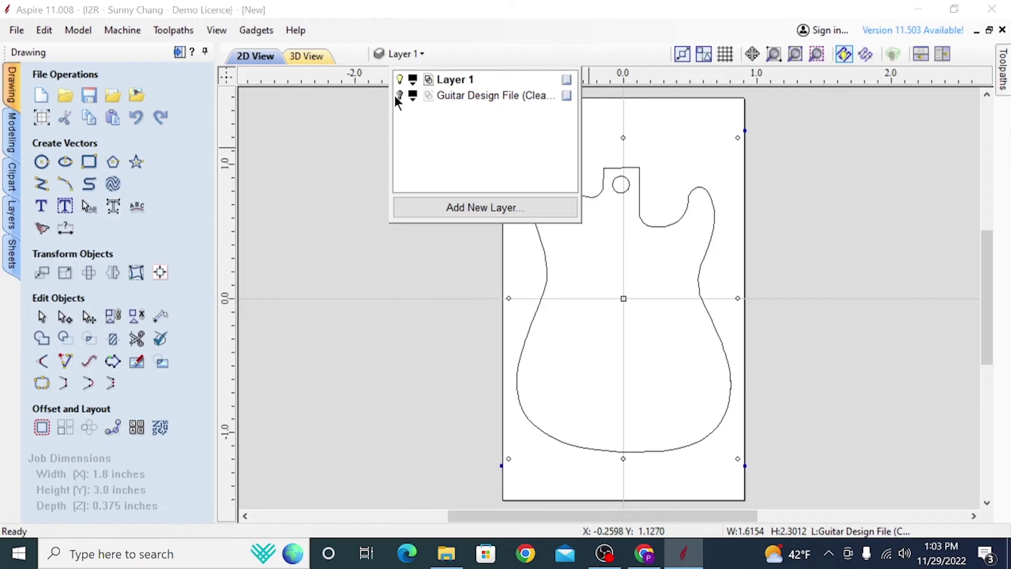
{"action": "left_click", "coordinate": [400, 96]}
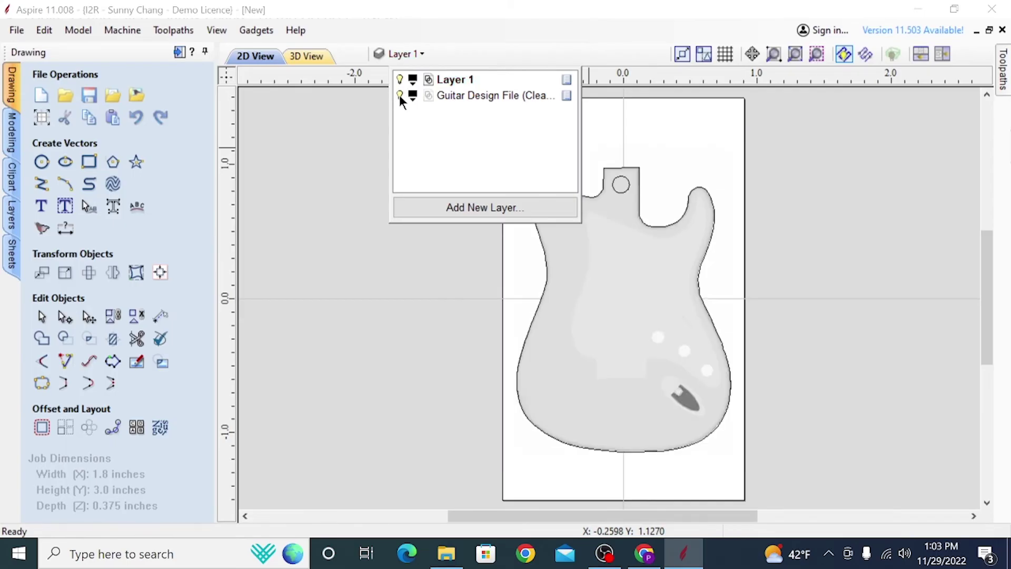
{"action": "left_click", "coordinate": [399, 90]}
Step: Start a profile toolpath cutting outside the guitar outline to cut depth z
{"action": "left_click", "coordinate": [1003, 74]}
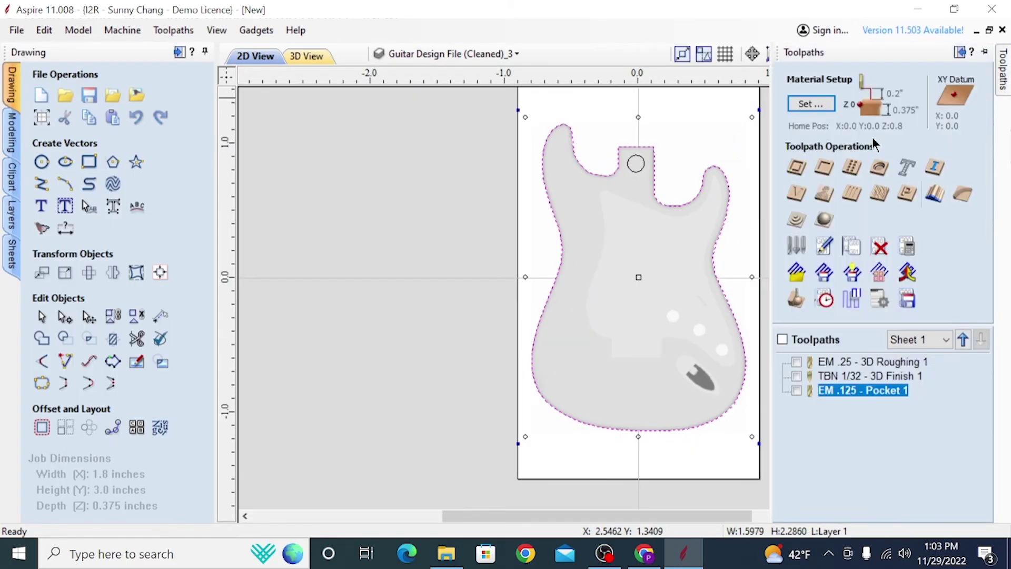
{"action": "left_click", "coordinate": [796, 169]}
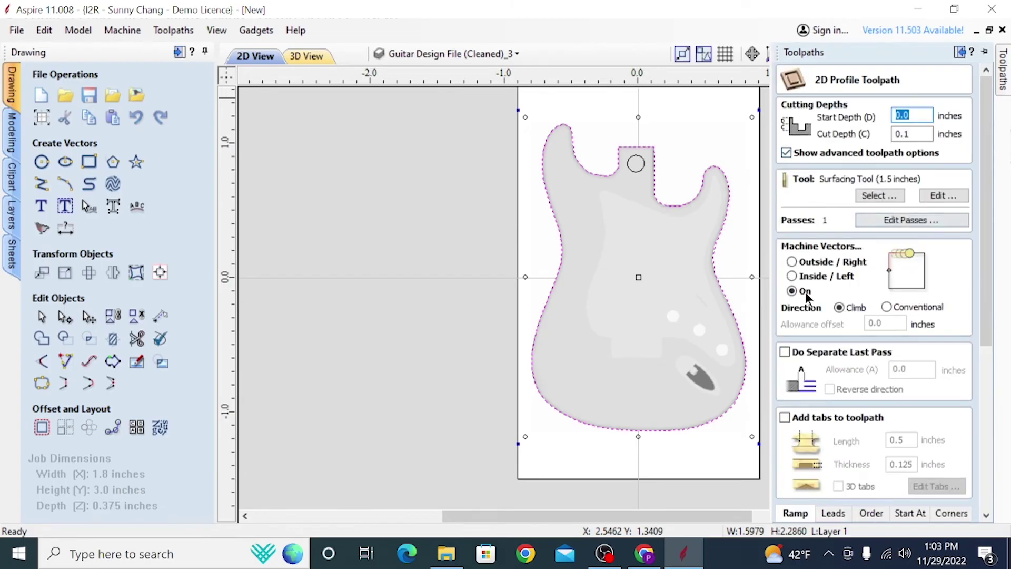
{"action": "left_click", "coordinate": [792, 264]}
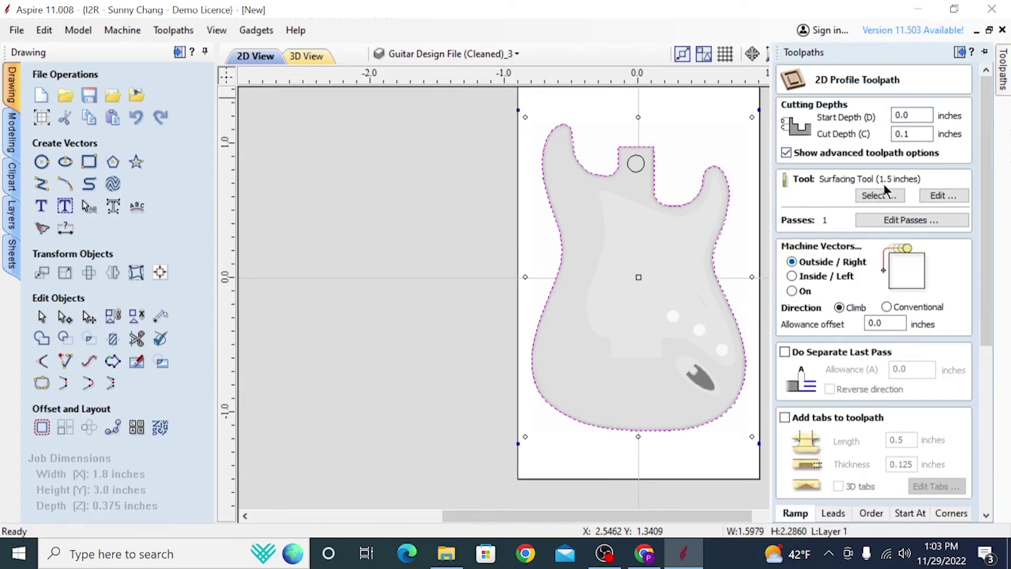
{"action": "left_click_drag", "start_coordinate": [928, 135], "coordinate": [866, 135]}
{"action": "type", "text": "z"}
Step: Review the cutter in the tool database and open the Edit Tabs options
{"action": "scroll", "coordinate": [826, 259], "scroll_direction": "down", "scroll_amount": 1}
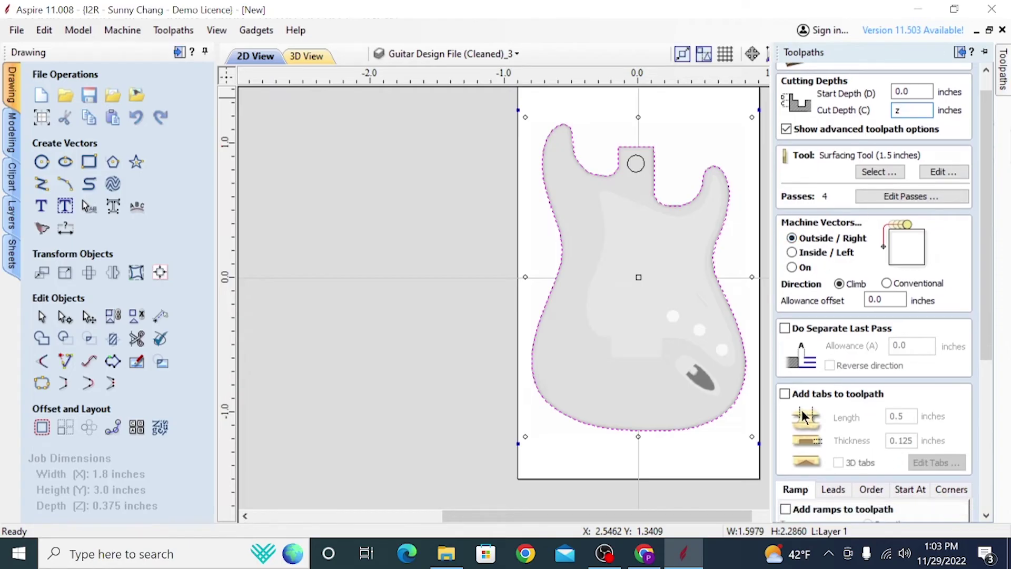
{"action": "scroll", "coordinate": [806, 416], "scroll_direction": "up", "scroll_amount": 1}
{"action": "left_click", "coordinate": [890, 186]}
{"action": "scroll", "coordinate": [296, 202], "scroll_direction": "down", "scroll_amount": 5}
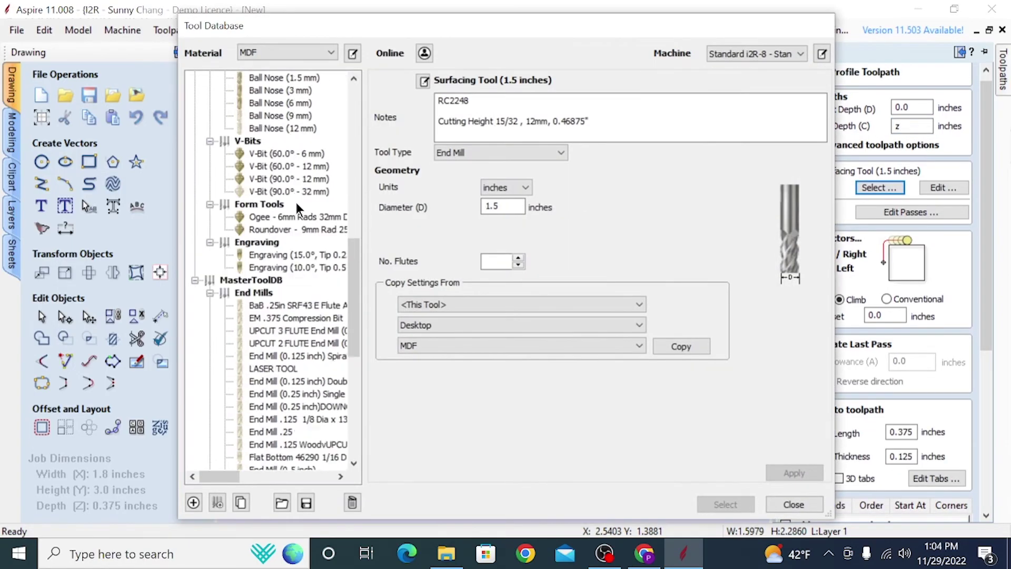
{"action": "scroll", "coordinate": [302, 213], "scroll_direction": "up", "scroll_amount": 6}
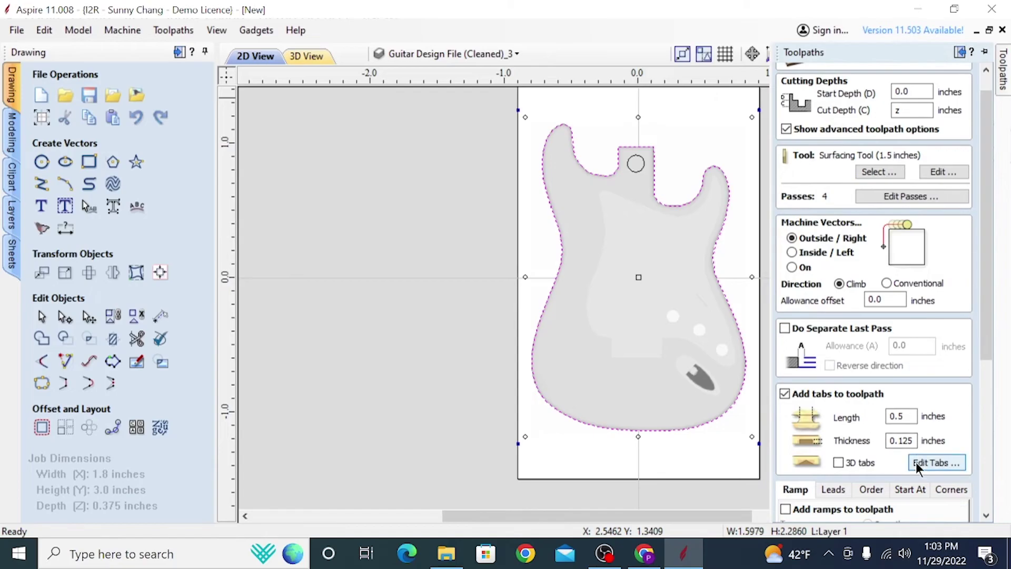
{"action": "left_click", "coordinate": [914, 463]}
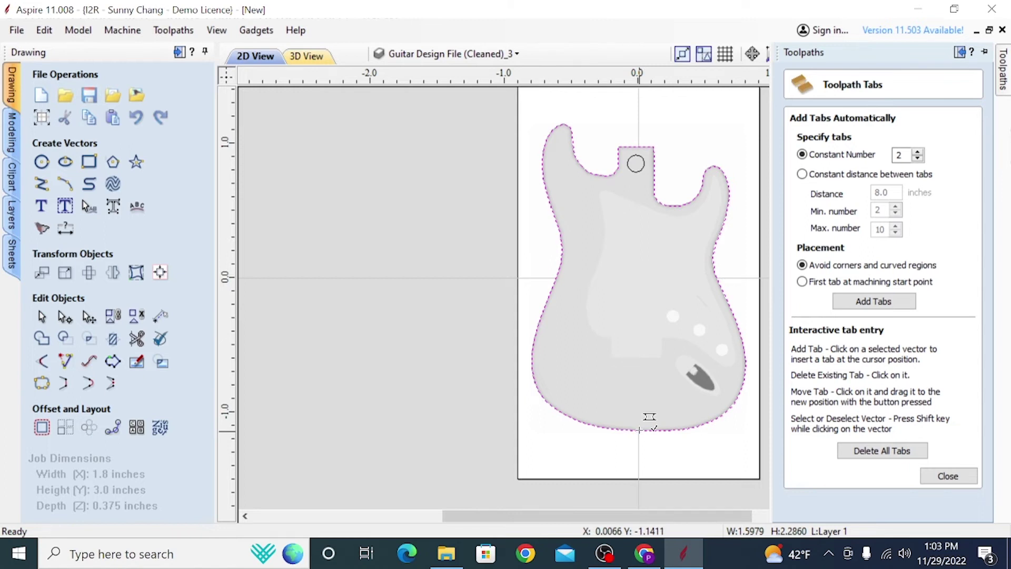
Step: Add tabs at the outline's bottom edge and neck top, then return to profile settings
{"action": "left_click", "coordinate": [639, 430]}
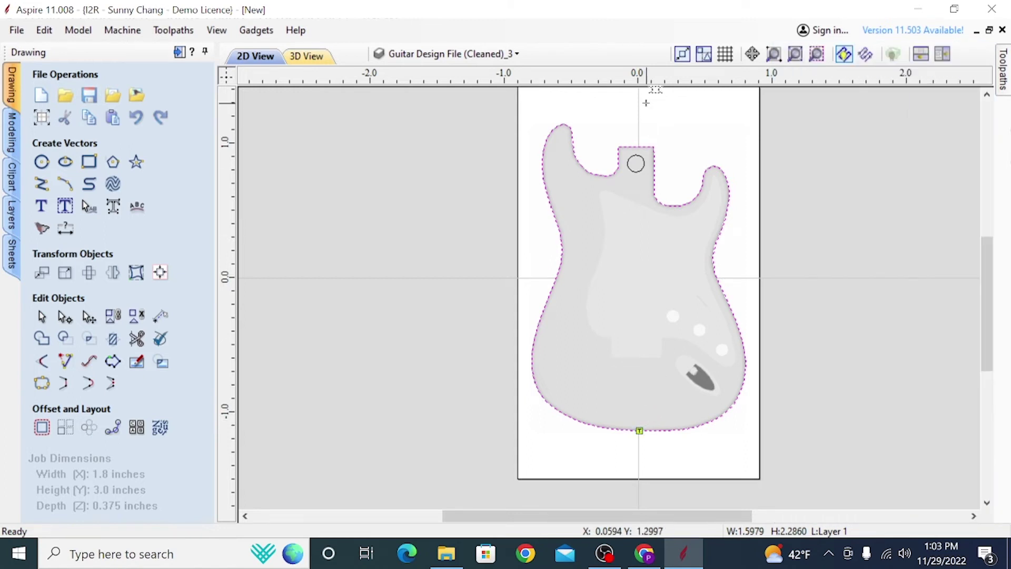
{"action": "left_click", "coordinate": [638, 146]}
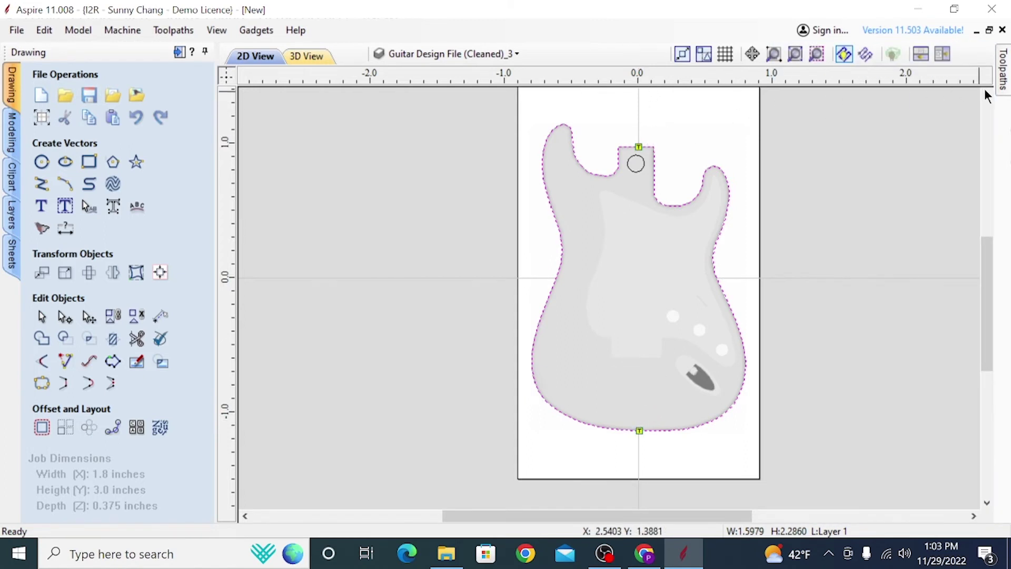
{"action": "mouse_move", "coordinate": [1003, 68]}
{"action": "left_click", "coordinate": [947, 475]}
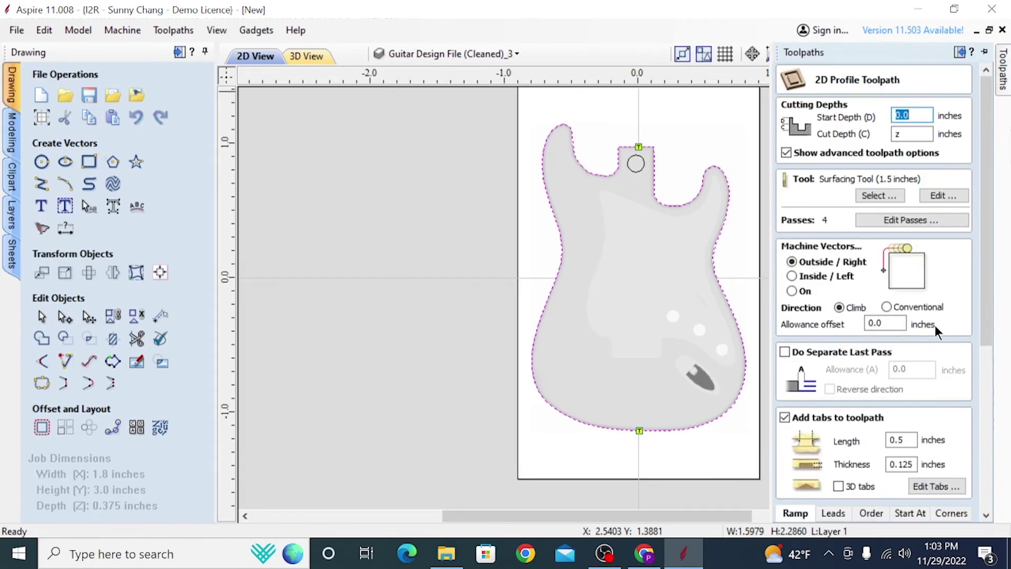
{"action": "scroll", "coordinate": [851, 364], "scroll_direction": "down", "scroll_amount": 3}
{"action": "scroll", "coordinate": [853, 368], "scroll_direction": "down", "scroll_amount": 2}
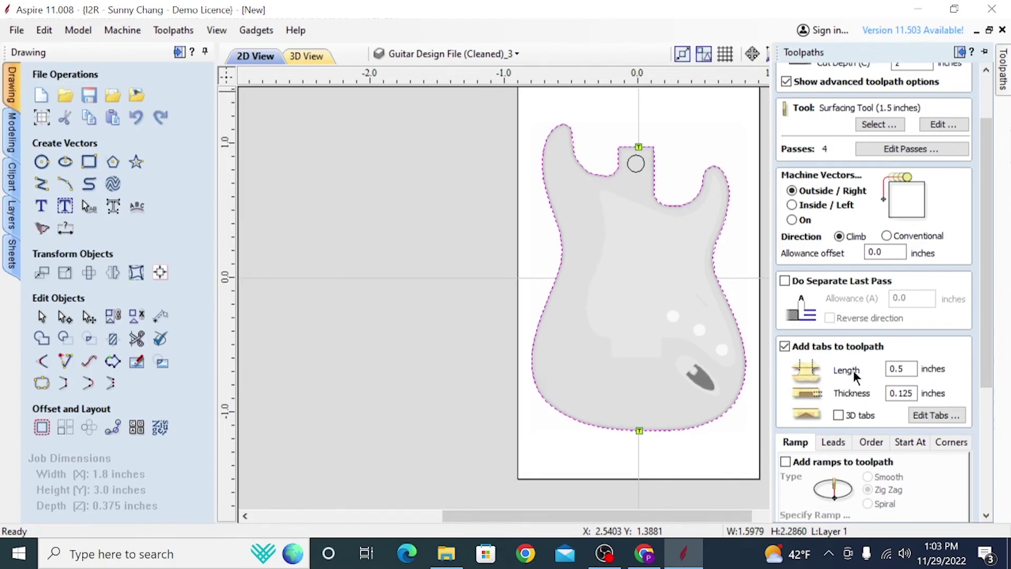
{"action": "scroll", "coordinate": [872, 372], "scroll_direction": "down", "scroll_amount": 1}
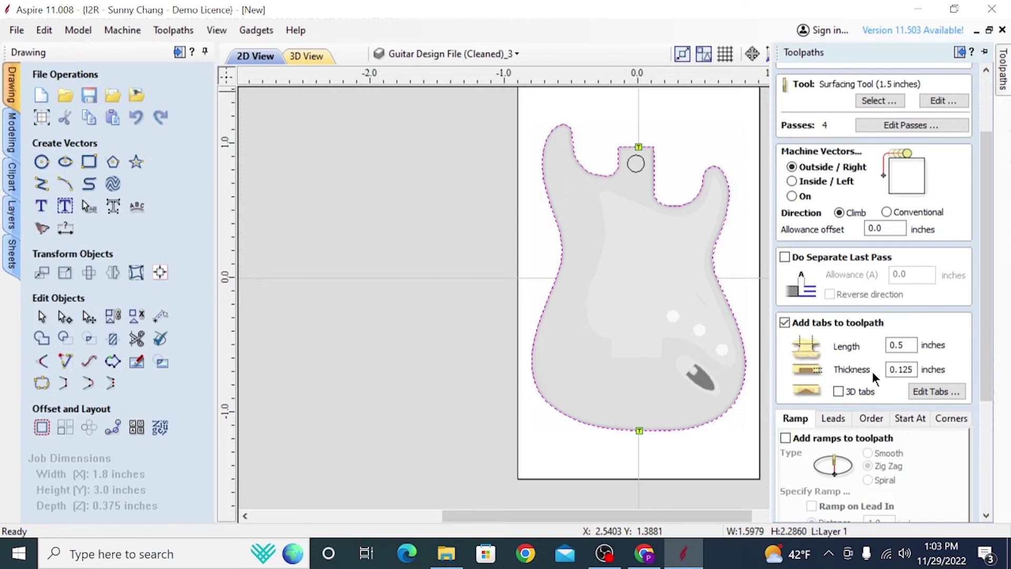
Step: Change the tab length from 0.5 to 0.375 inches and calculate the profile cut-out toolpath
{"action": "left_click", "coordinate": [904, 347]}
{"action": "left_click_drag", "start_coordinate": [902, 351], "coordinate": [898, 351]}
{"action": "type", "text": "375"}
{"action": "key", "text": "Return"}
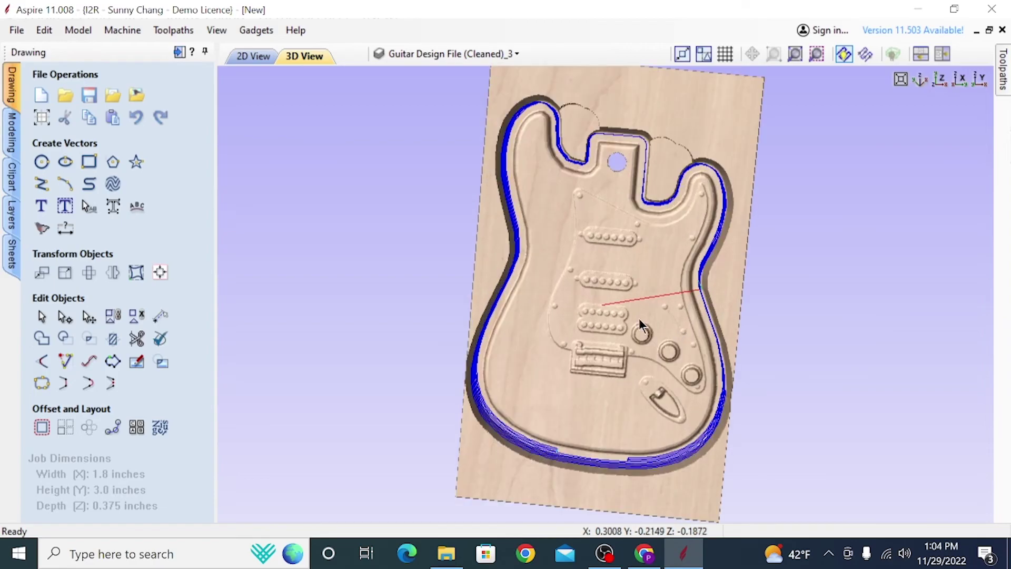
{"action": "left_click_drag", "start_coordinate": [579, 329], "coordinate": [590, 461]}
Step: Reset the preview, simulate all visible toolpaths, and inspect the cut-out guitar from several angles
{"action": "left_click", "coordinate": [1003, 69]}
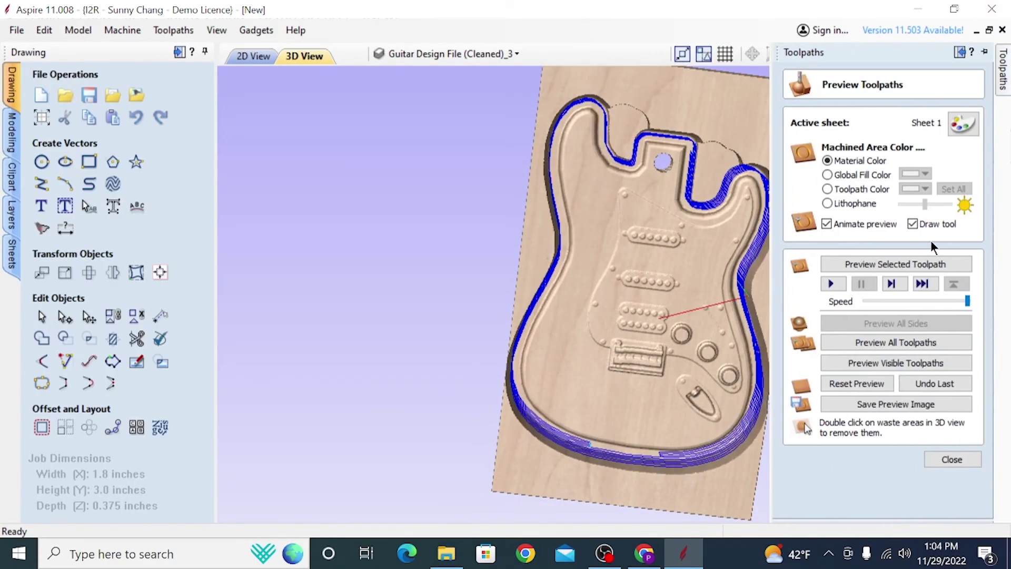
{"action": "left_click", "coordinate": [891, 380]}
{"action": "left_click", "coordinate": [893, 367]}
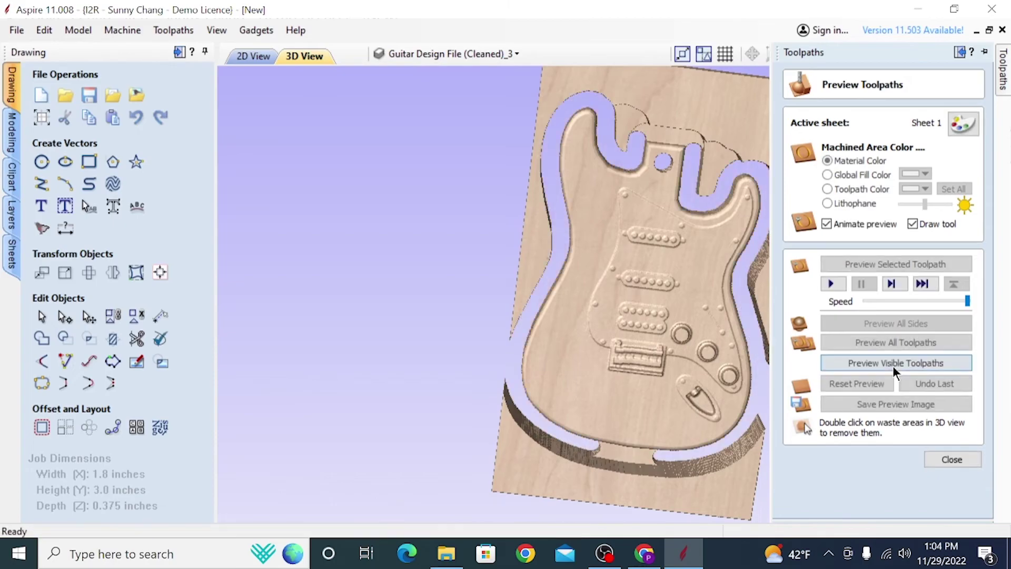
{"action": "left_click_drag", "start_coordinate": [668, 383], "coordinate": [694, 352]}
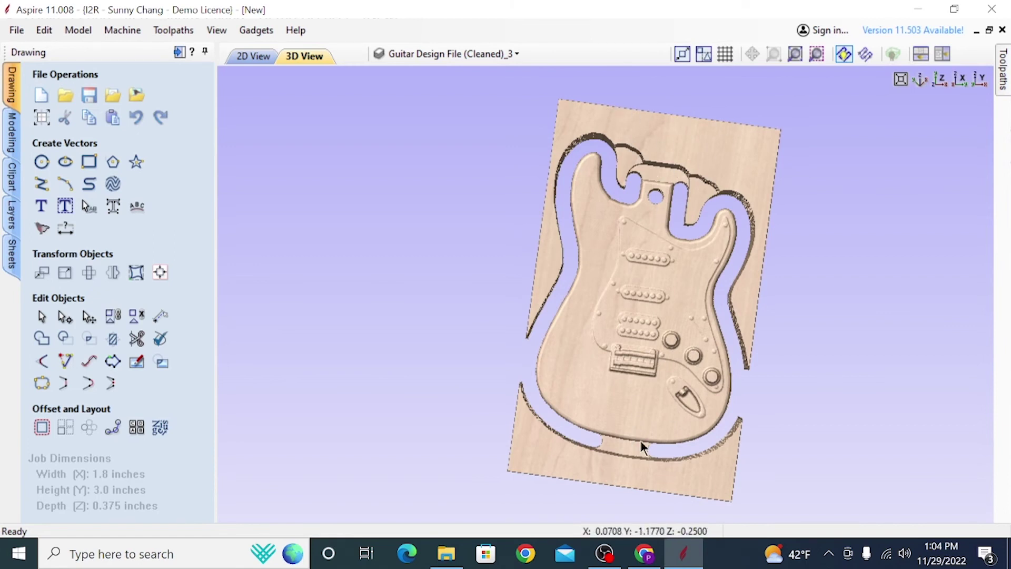
{"action": "left_click_drag", "start_coordinate": [641, 442], "coordinate": [723, 354]}
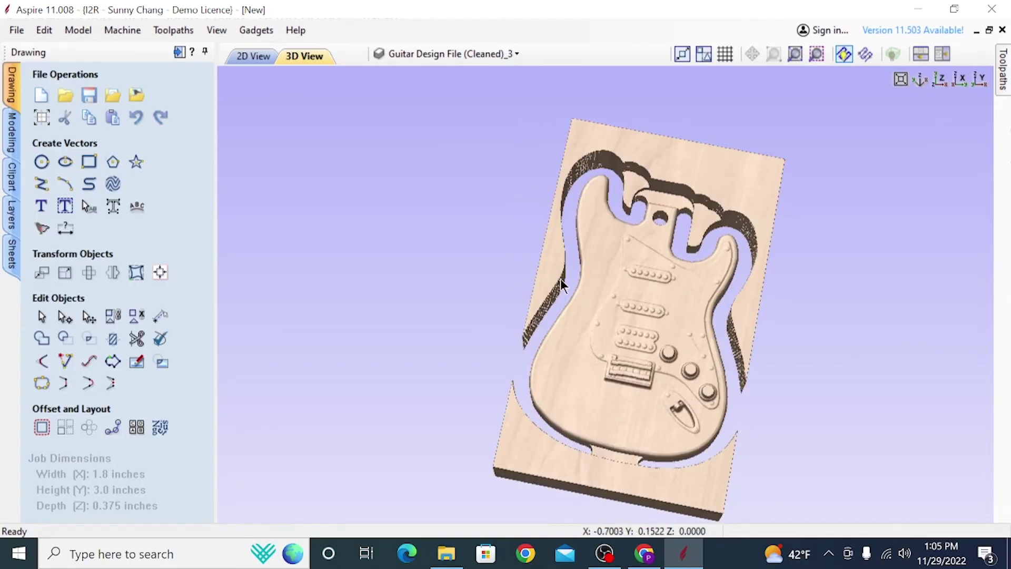
{"action": "mouse_move", "coordinate": [568, 342]}
{"action": "left_mouse_down"}
{"action": "mouse_move", "coordinate": [578, 350]}
{"action": "mouse_move", "coordinate": [576, 339]}
{"action": "left_mouse_up"}
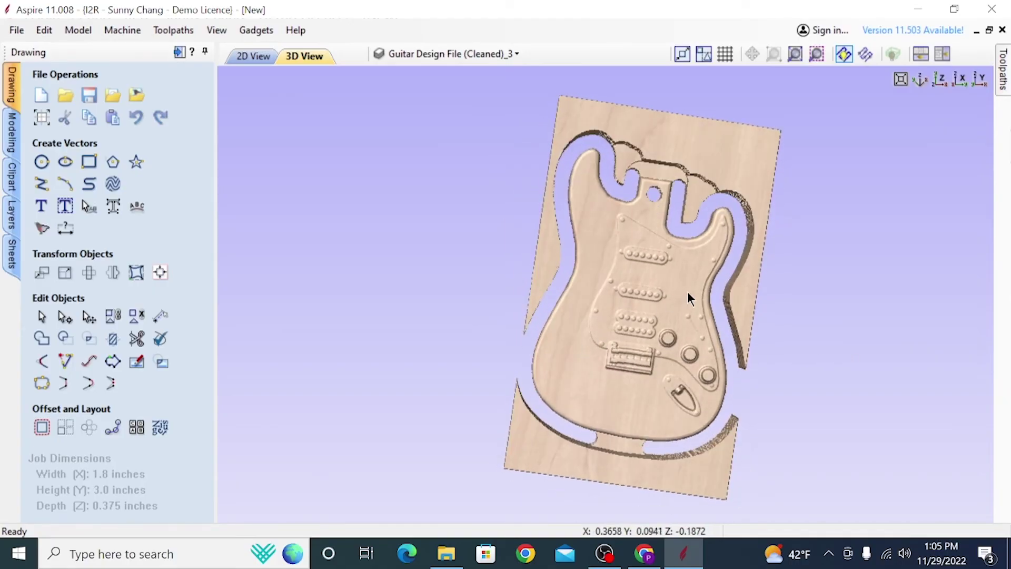
{"action": "left_click_drag", "start_coordinate": [687, 292], "coordinate": [945, 141]}
{"action": "left_click", "coordinate": [1003, 87]}
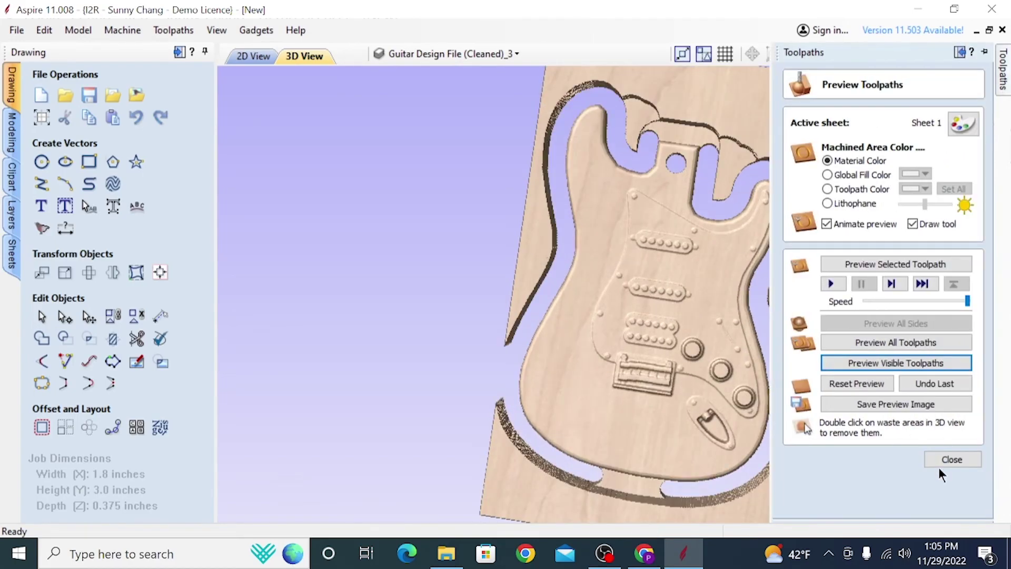
{"action": "left_click", "coordinate": [944, 463]}
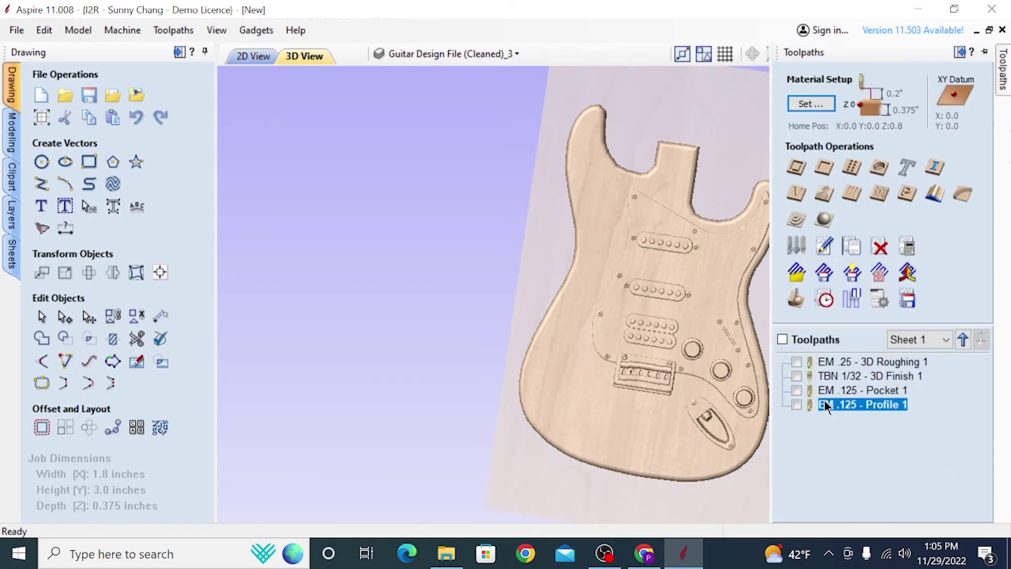
Step: Select only the 3D Roughing toolpath and begin saving it to a file
{"action": "left_click_drag", "start_coordinate": [705, 286], "coordinate": [648, 271]}
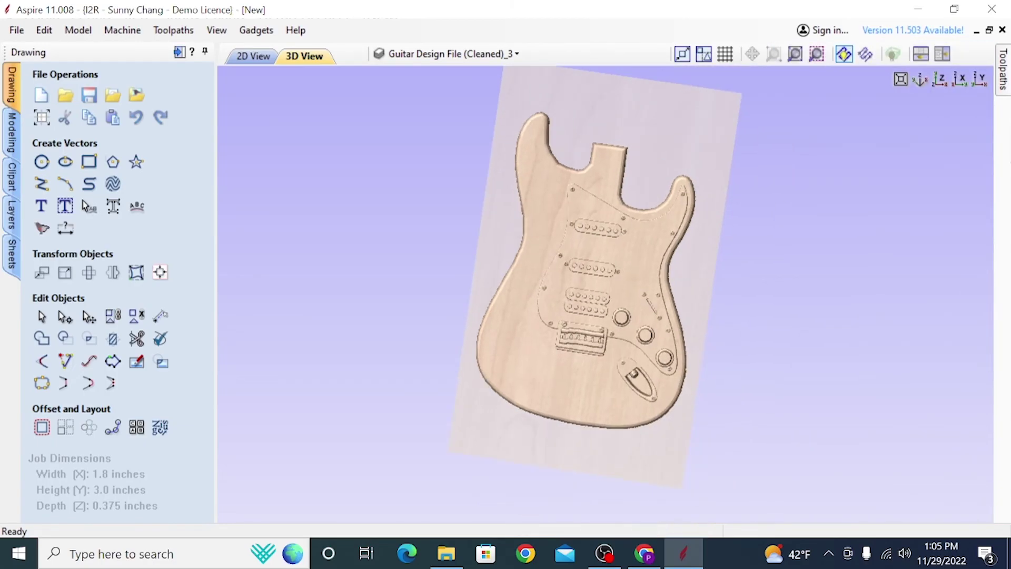
{"action": "left_click", "coordinate": [1005, 79]}
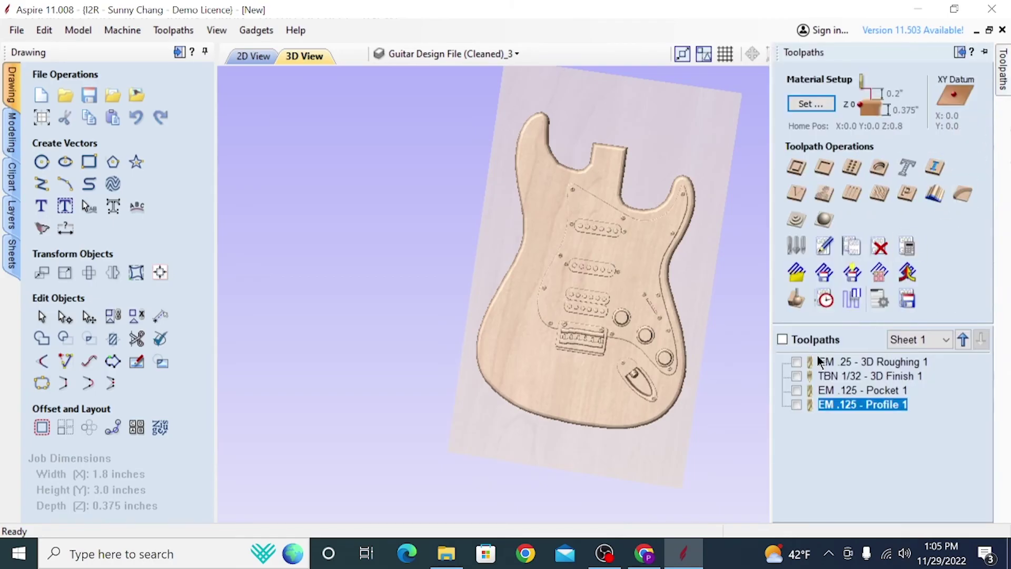
{"action": "left_click", "coordinate": [796, 361]}
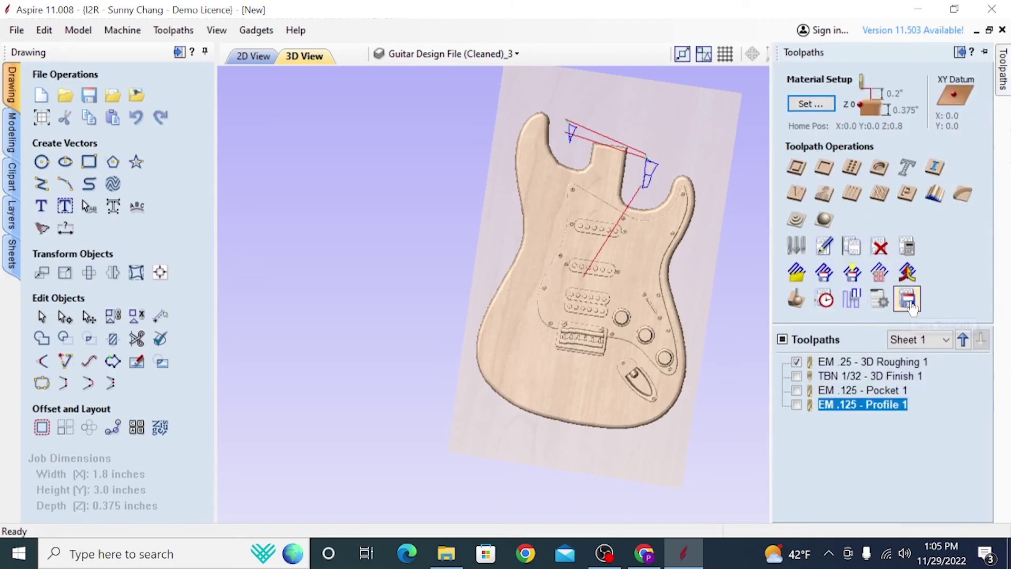
{"action": "left_click", "coordinate": [906, 299]}
{"action": "left_click", "coordinate": [902, 436]}
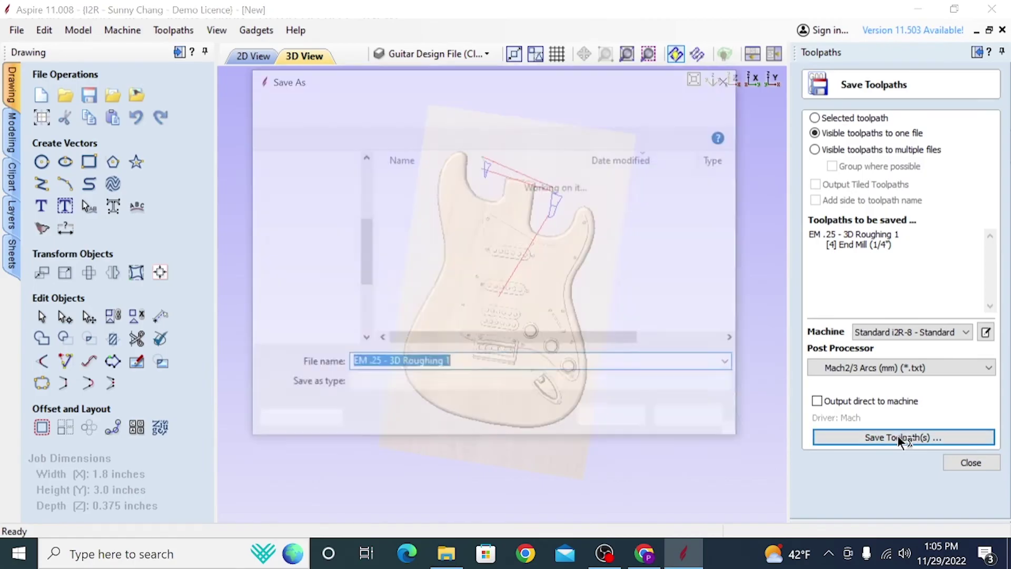
Step: Create a new 'Tiny Guitar' folder in Documents and open it
{"action": "scroll", "coordinate": [343, 231], "scroll_direction": "up", "scroll_amount": 2}
{"action": "scroll", "coordinate": [343, 231], "scroll_direction": "up", "scroll_amount": 1}
{"action": "left_click", "coordinate": [326, 197]}
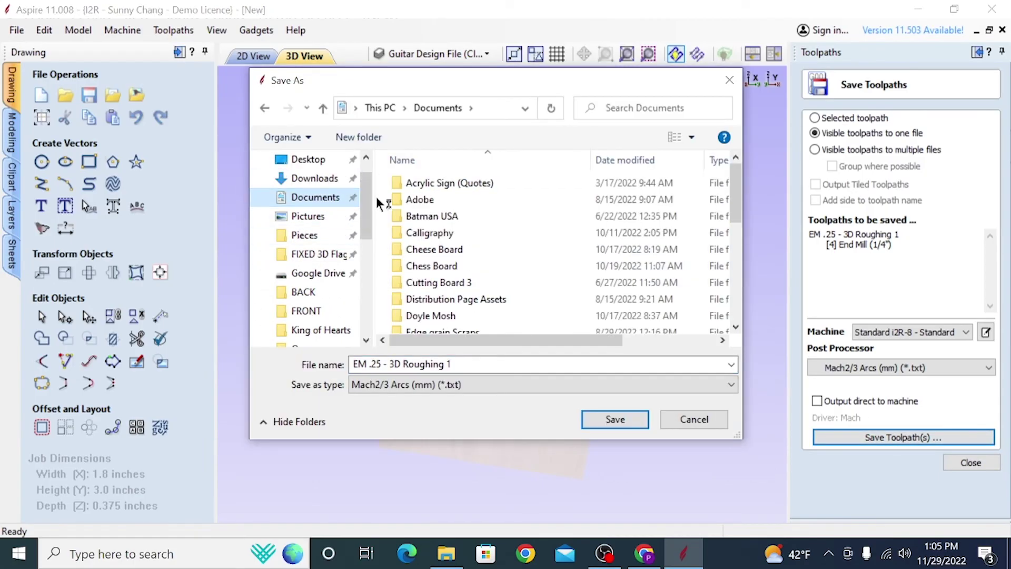
{"action": "right_click", "coordinate": [383, 226]}
{"action": "mouse_move", "coordinate": [439, 402]}
{"action": "left_click", "coordinate": [584, 420]}
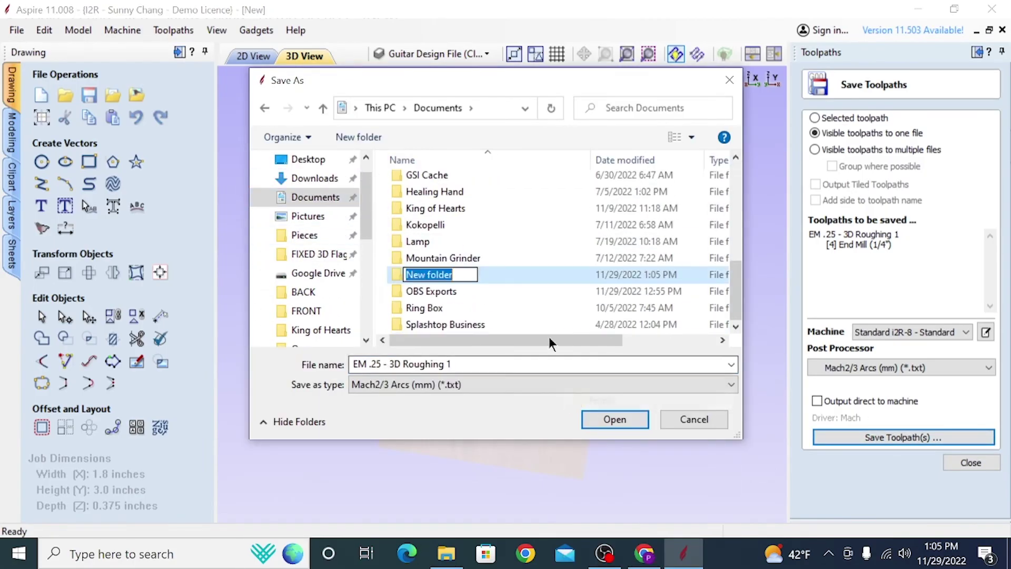
{"action": "key", "text": "BackSpace"}
{"action": "type", "text": "Tiny Guitar"}
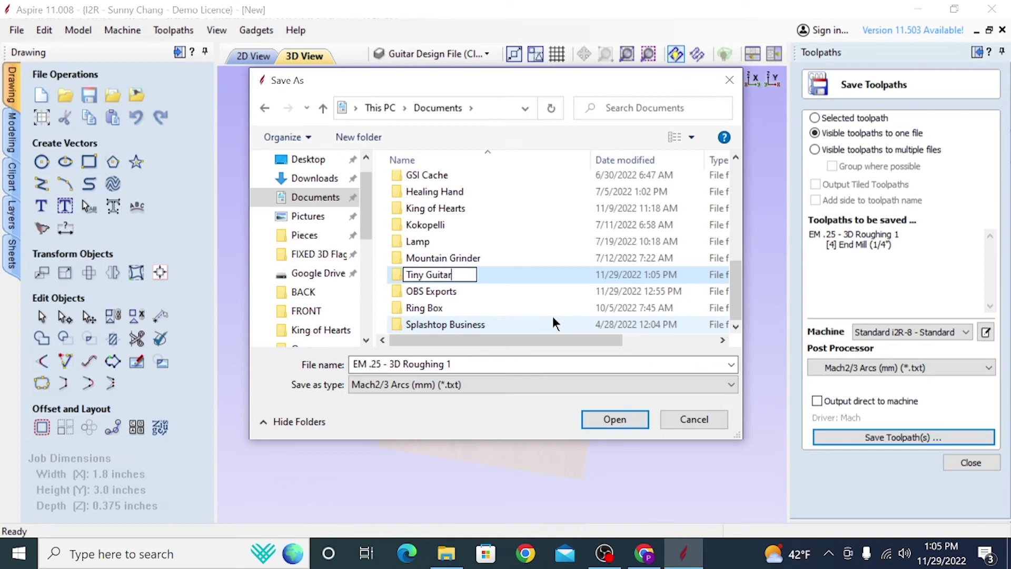
{"action": "key", "text": "Return"}
{"action": "double_click", "coordinate": [510, 317]}
Step: Create a 'Toolpaths' subfolder inside Tiny Guitar and save the roughing toolpath there
{"action": "right_click", "coordinate": [446, 251]}
{"action": "mouse_move", "coordinate": [485, 440]}
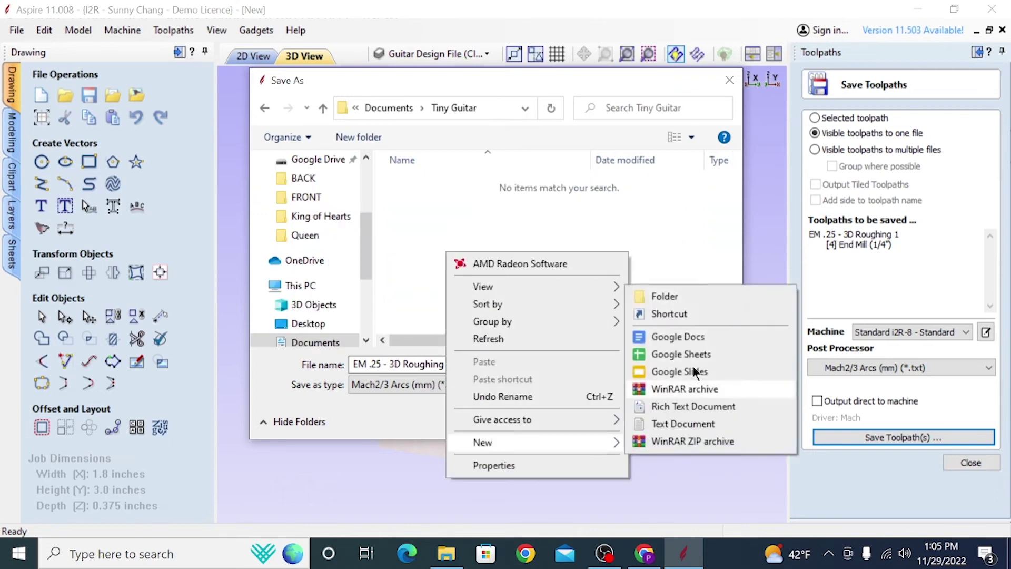
{"action": "left_click", "coordinate": [661, 358]}
{"action": "type", "text": "Toolpaths"}
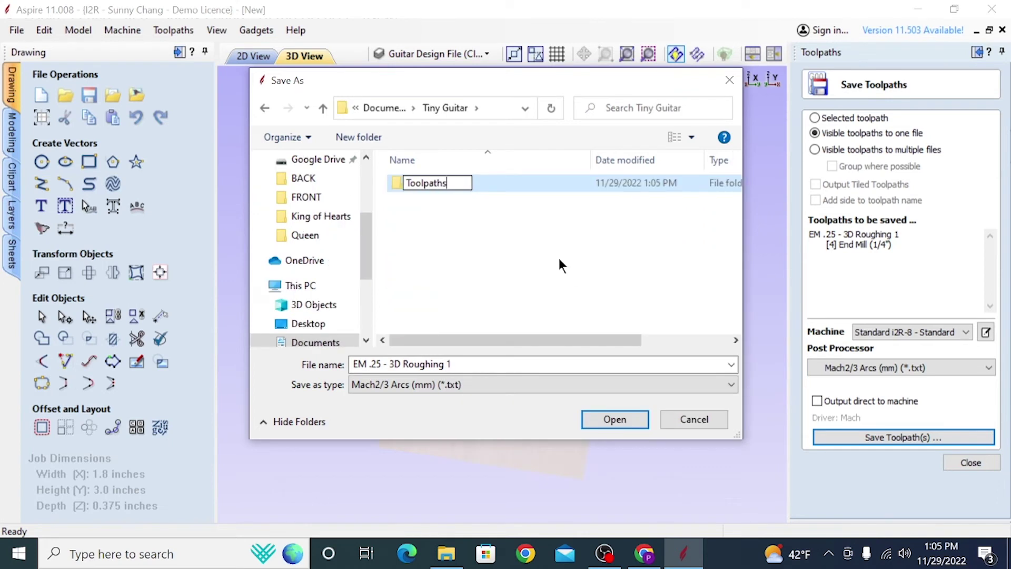
{"action": "key", "text": "Return"}
{"action": "double_click", "coordinate": [419, 183]}
{"action": "left_click", "coordinate": [621, 420]}
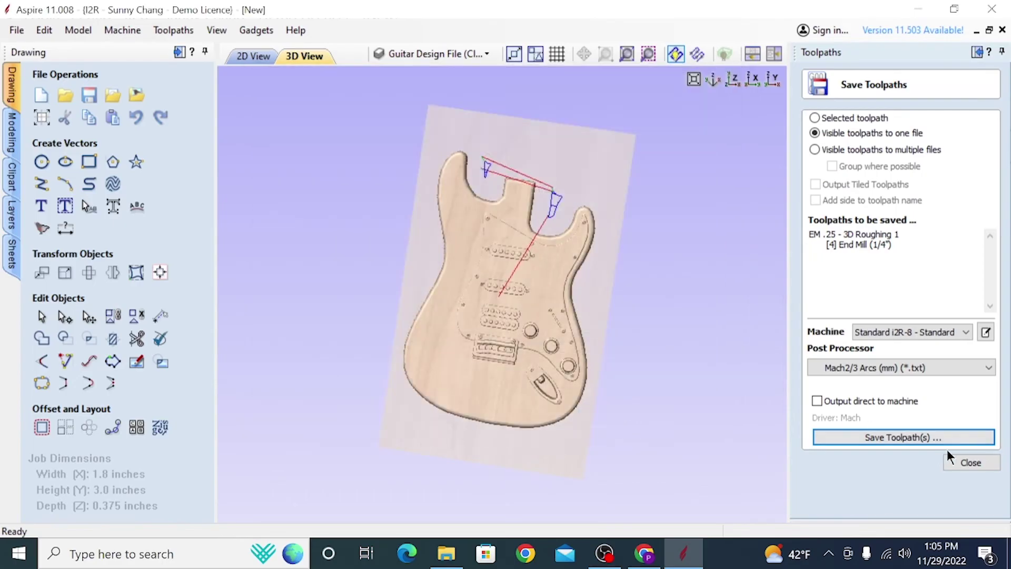
Step: Save the 3D Finish toolpath as its own file in the Toolpaths folder
{"action": "left_click", "coordinate": [970, 462]}
{"action": "left_click", "coordinate": [814, 376]}
{"action": "left_click", "coordinate": [925, 300]}
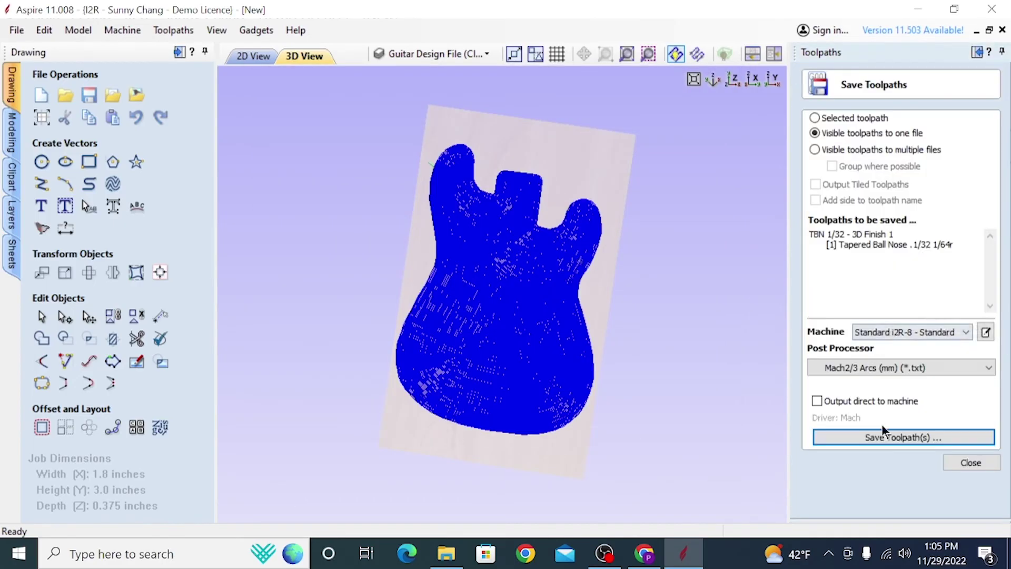
{"action": "left_click", "coordinate": [895, 437]}
{"action": "left_click", "coordinate": [615, 419]}
{"action": "left_click", "coordinate": [971, 463]}
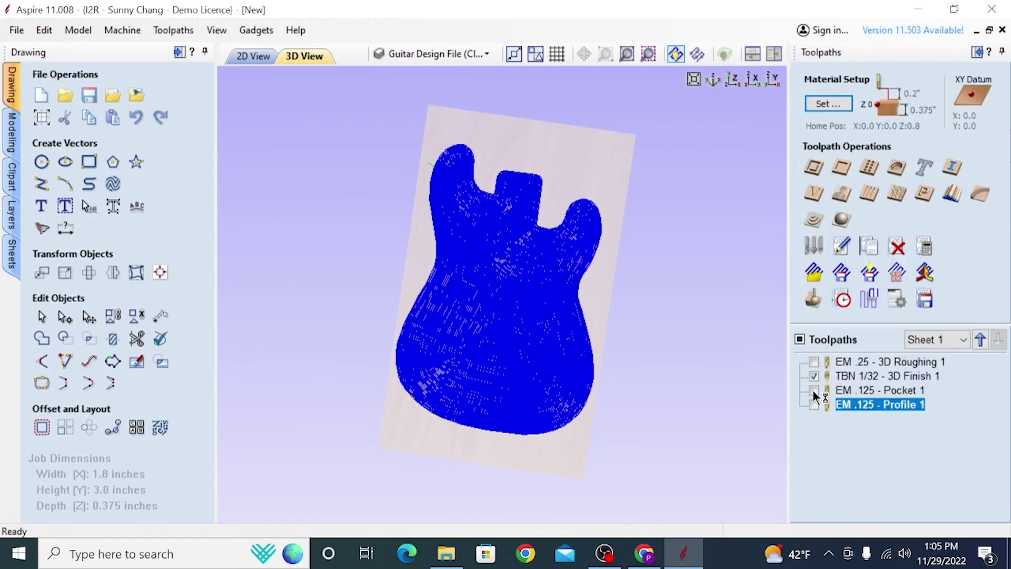
{"action": "left_click", "coordinate": [813, 376]}
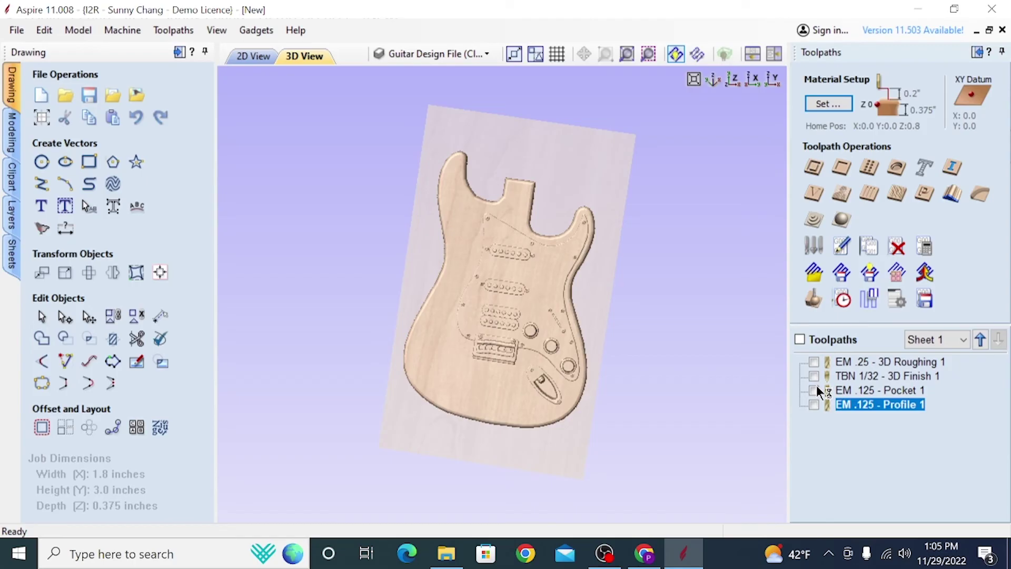
{"action": "left_click", "coordinate": [814, 390]}
Step: Save Pocket 1 and Profile 1 together as 'EM .125 - Pocket and Cut Out'
{"action": "left_click", "coordinate": [814, 404]}
{"action": "left_click", "coordinate": [925, 298]}
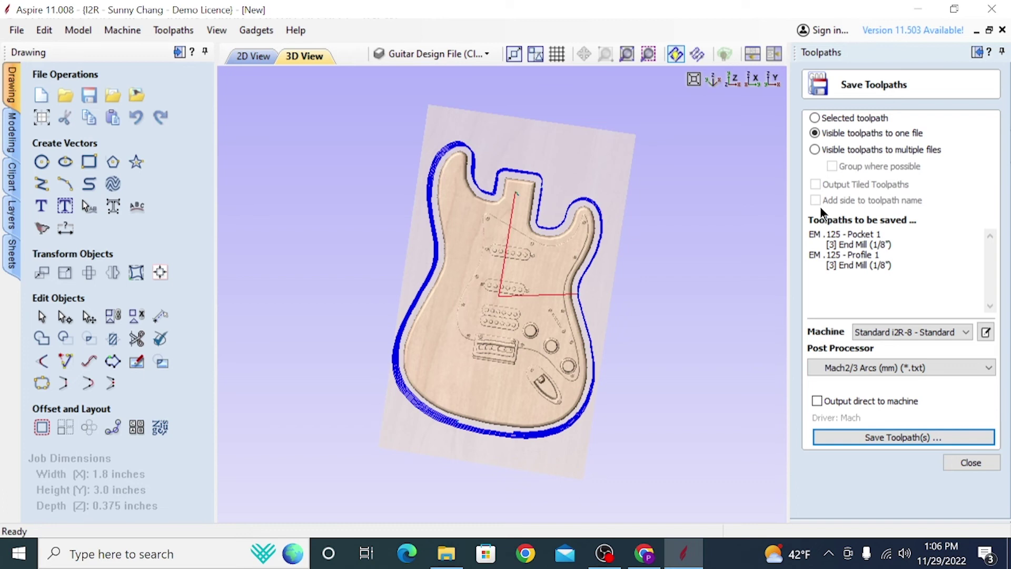
{"action": "left_click", "coordinate": [880, 440]}
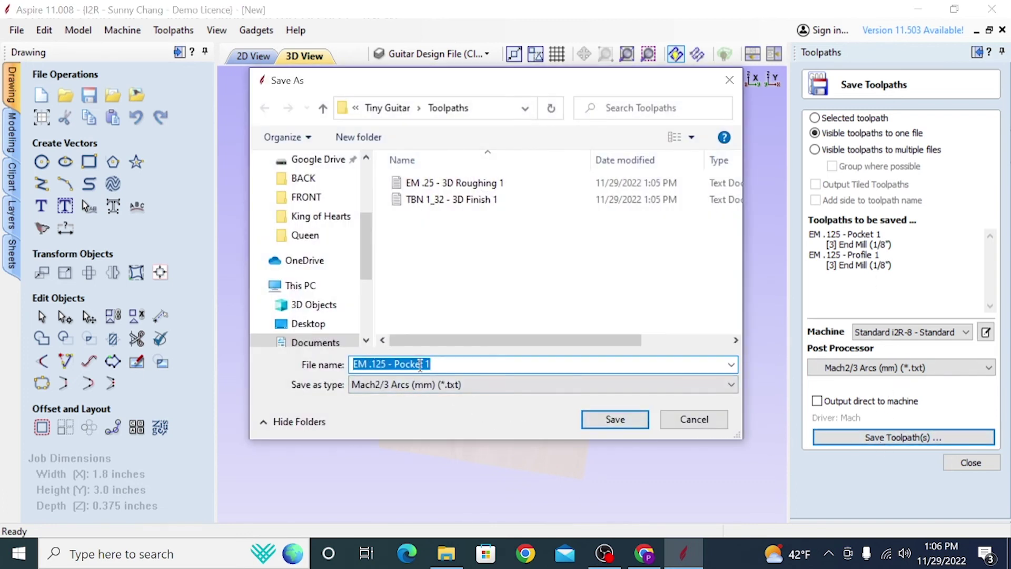
{"action": "left_click", "coordinate": [442, 364]}
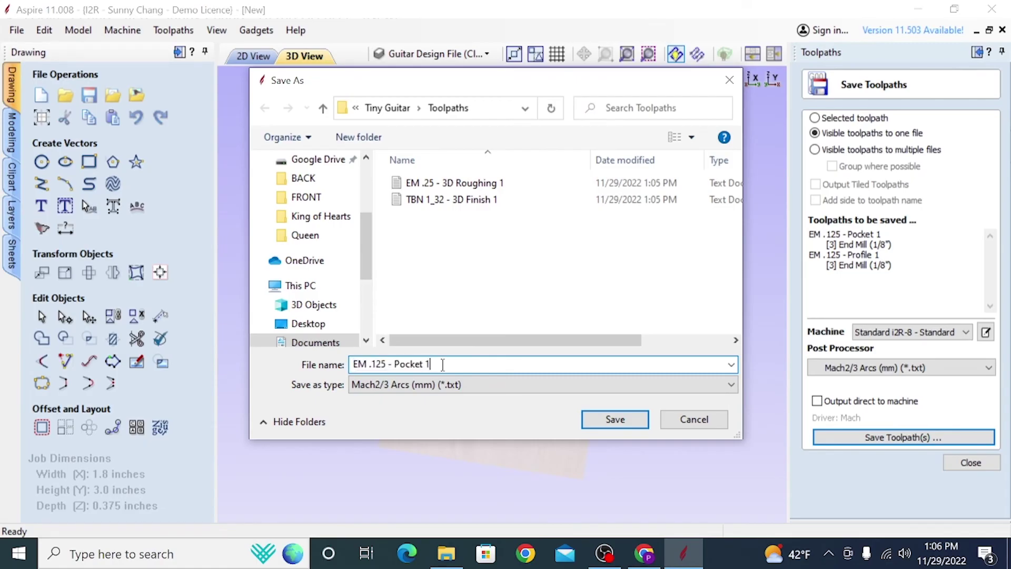
{"action": "key", "text": "BackSpace"}
{"action": "type", "text": "and Cut Out"}
{"action": "key", "text": "Return"}
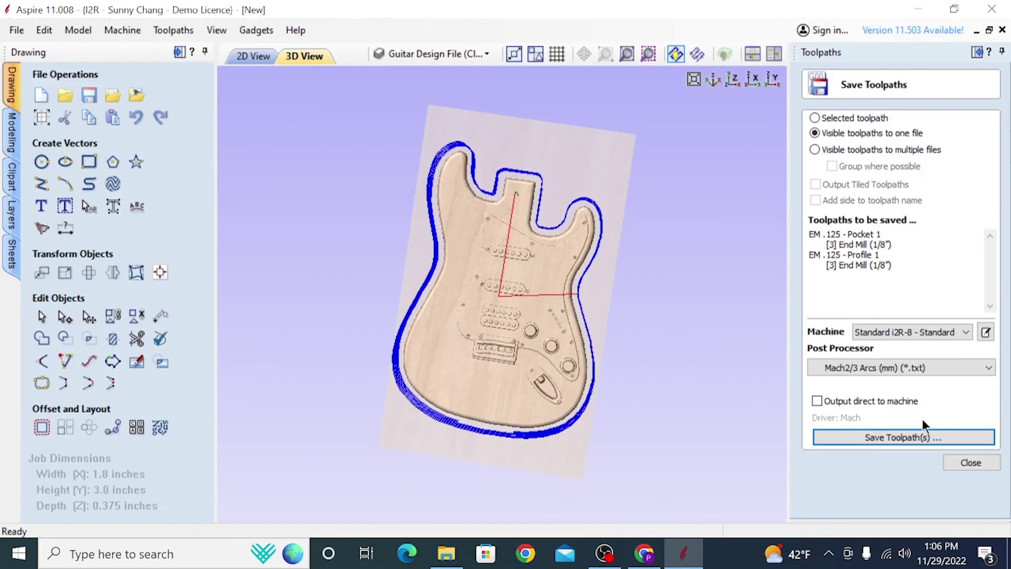